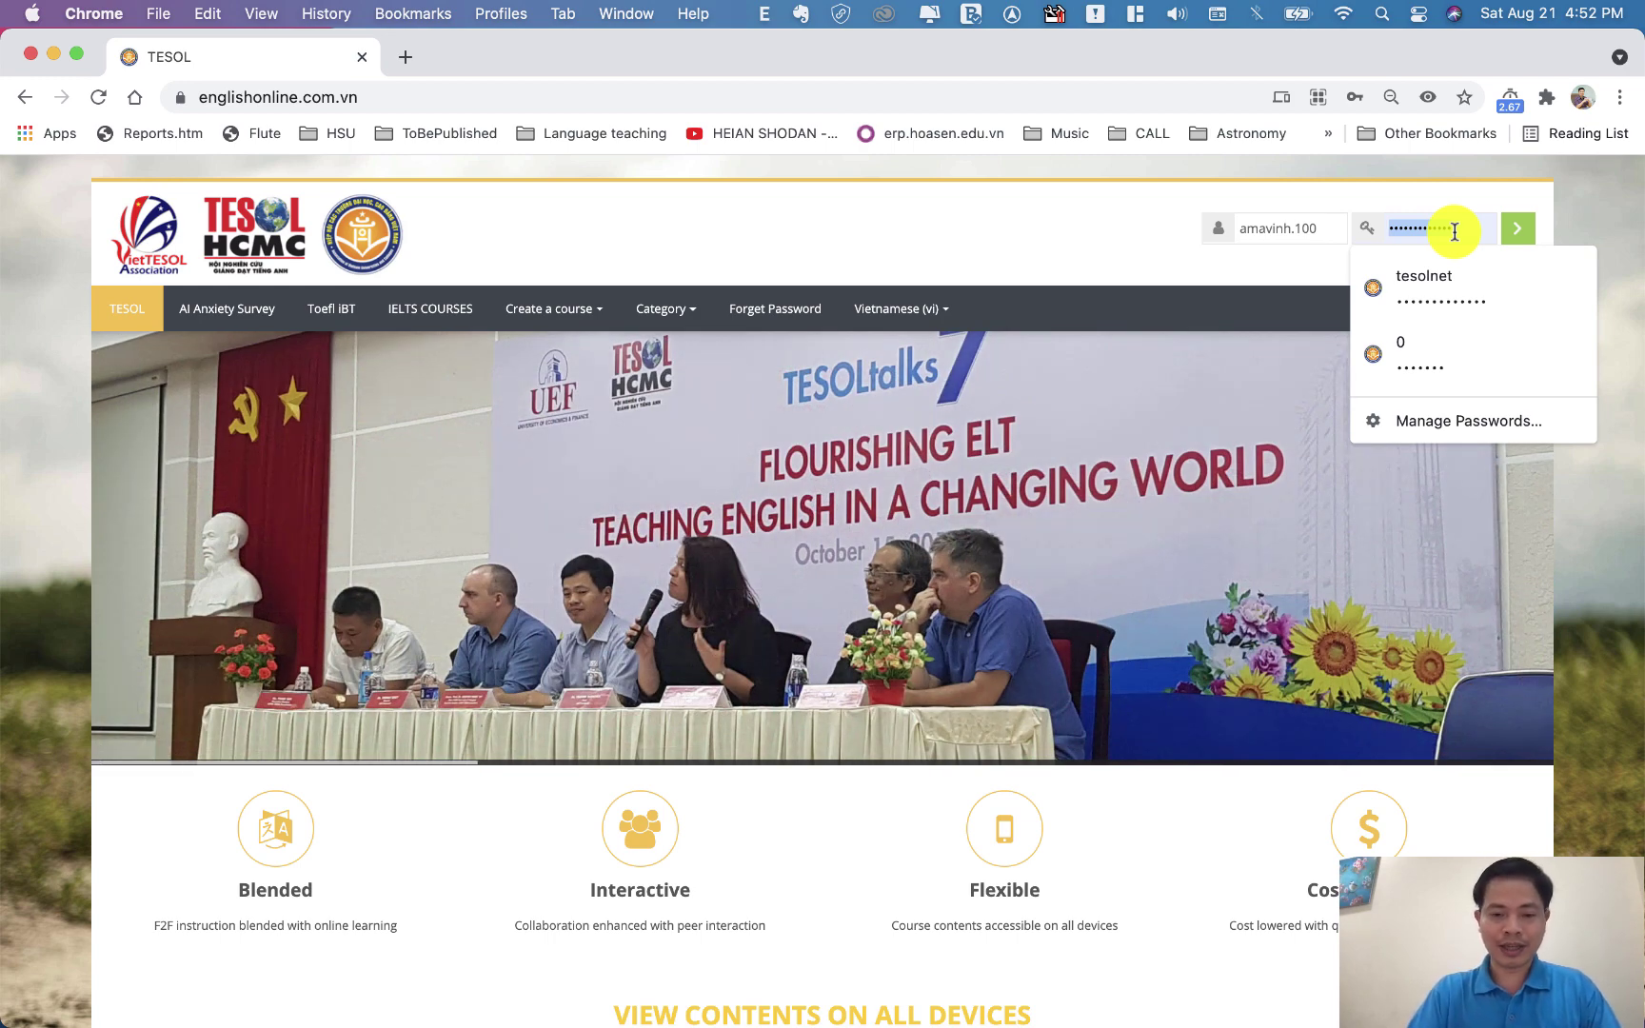
# Enter the account's username in the TESOL site's login form
pyautogui.write('aa')
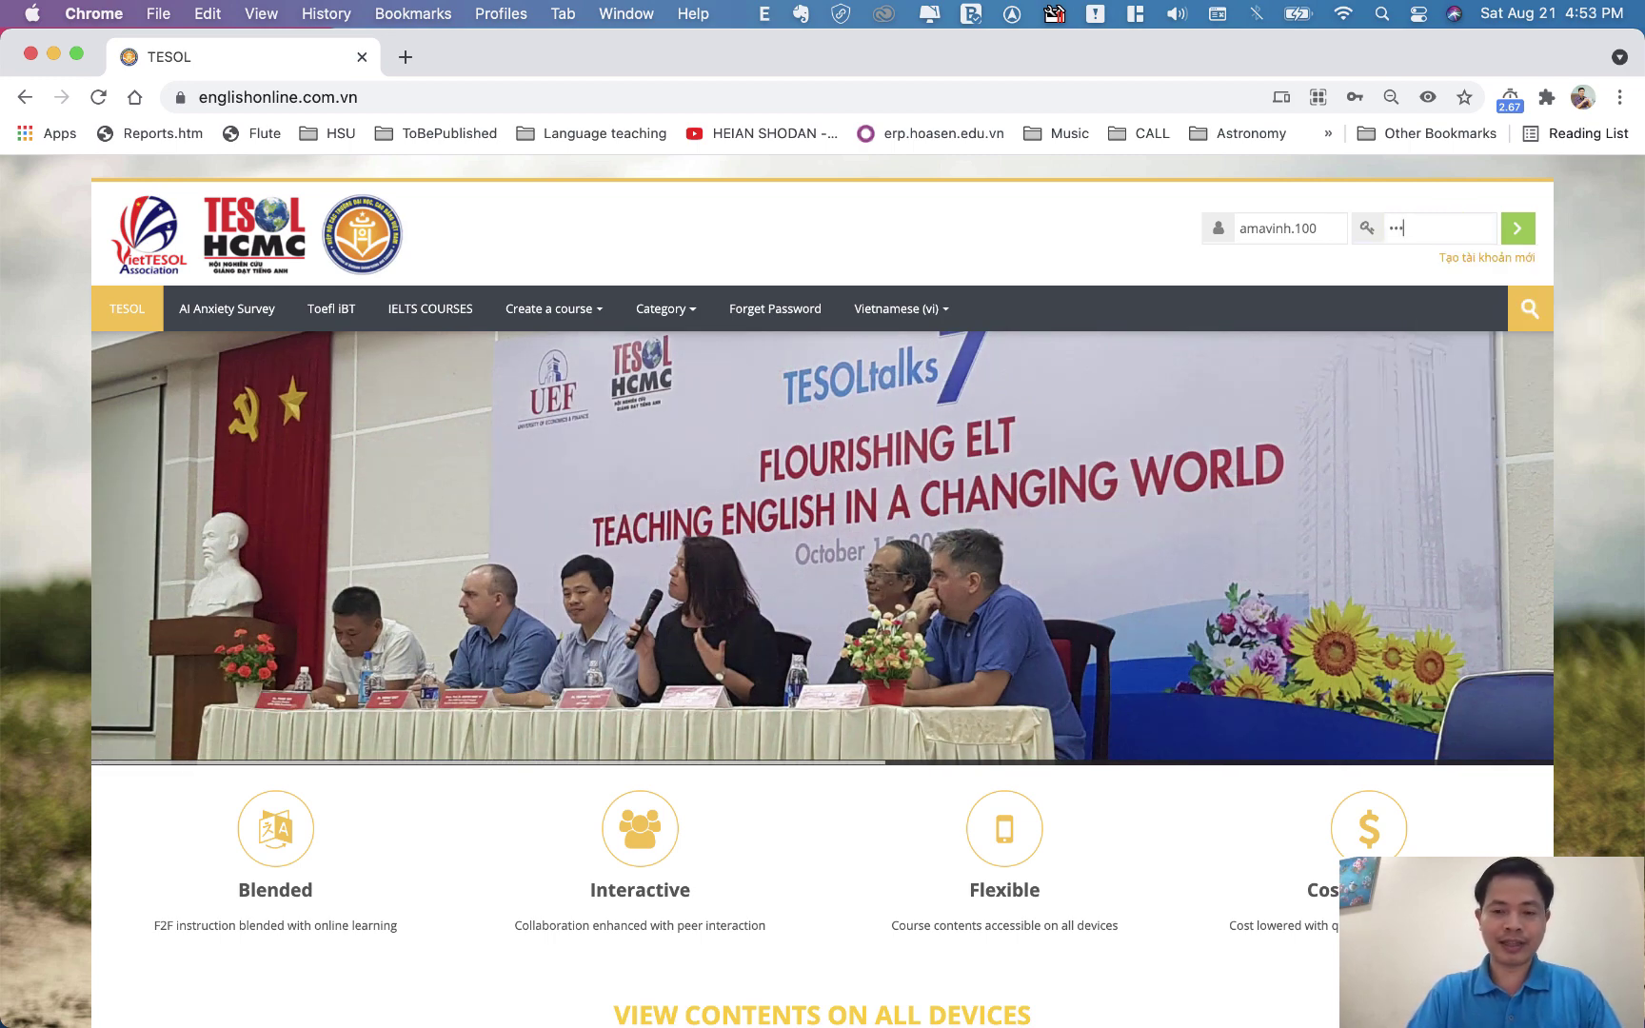
pyautogui.write('aa')
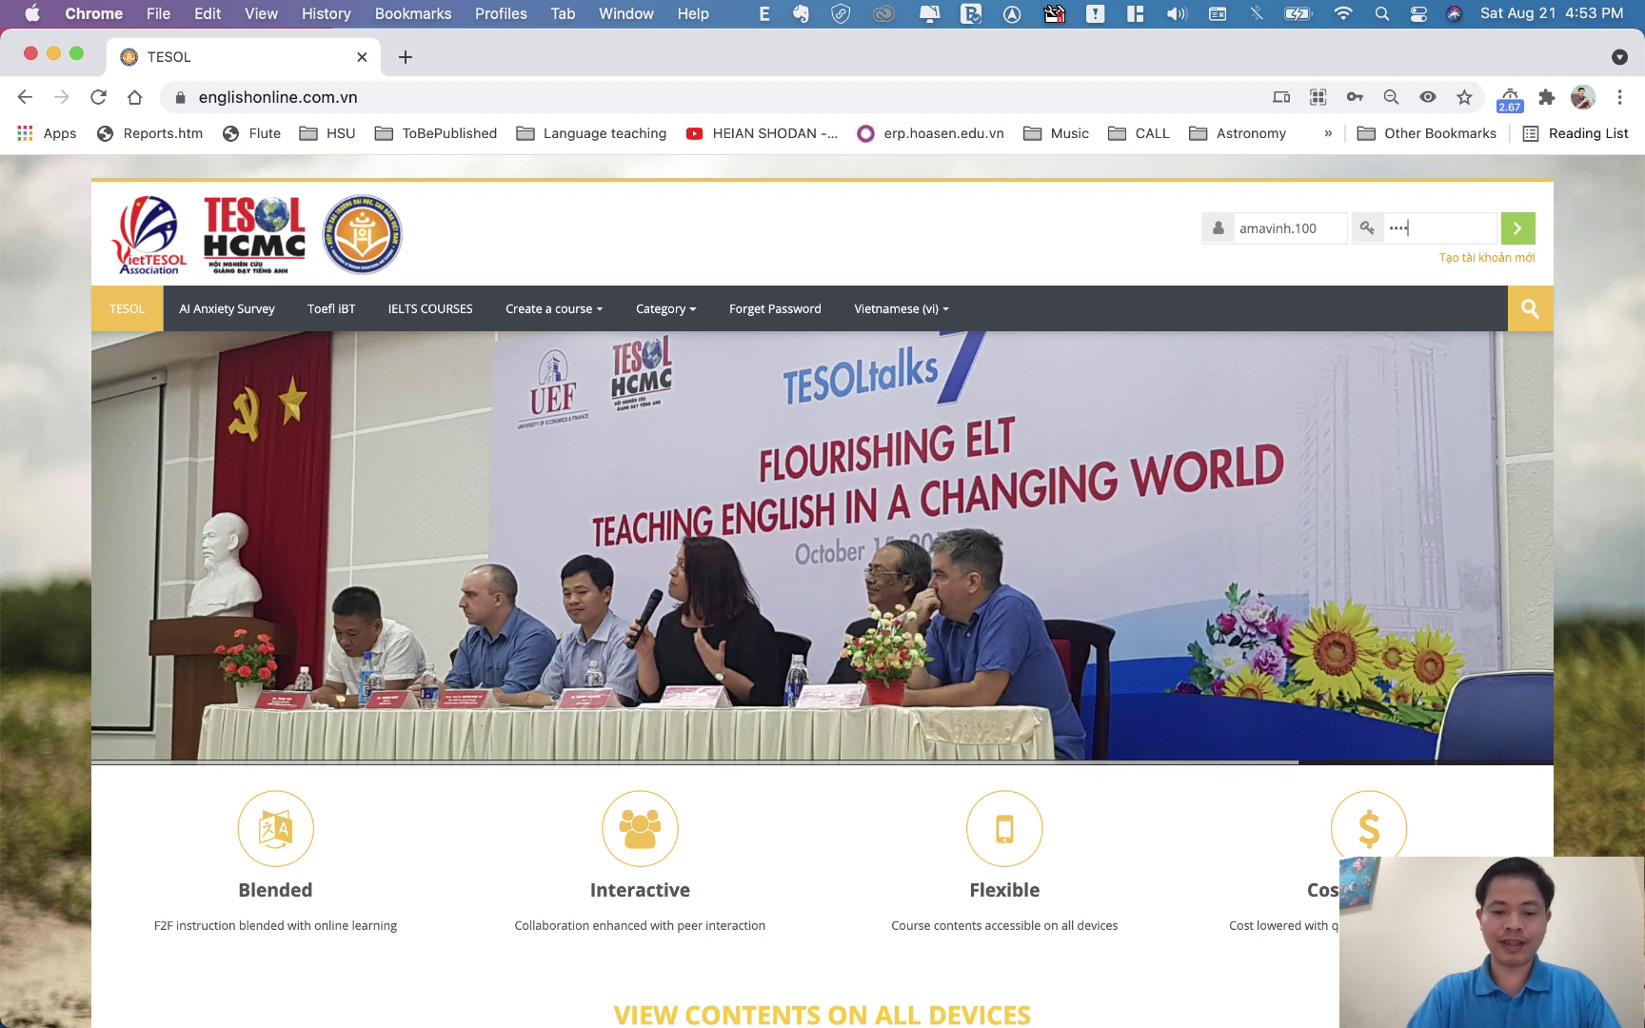
pyautogui.write('aa')
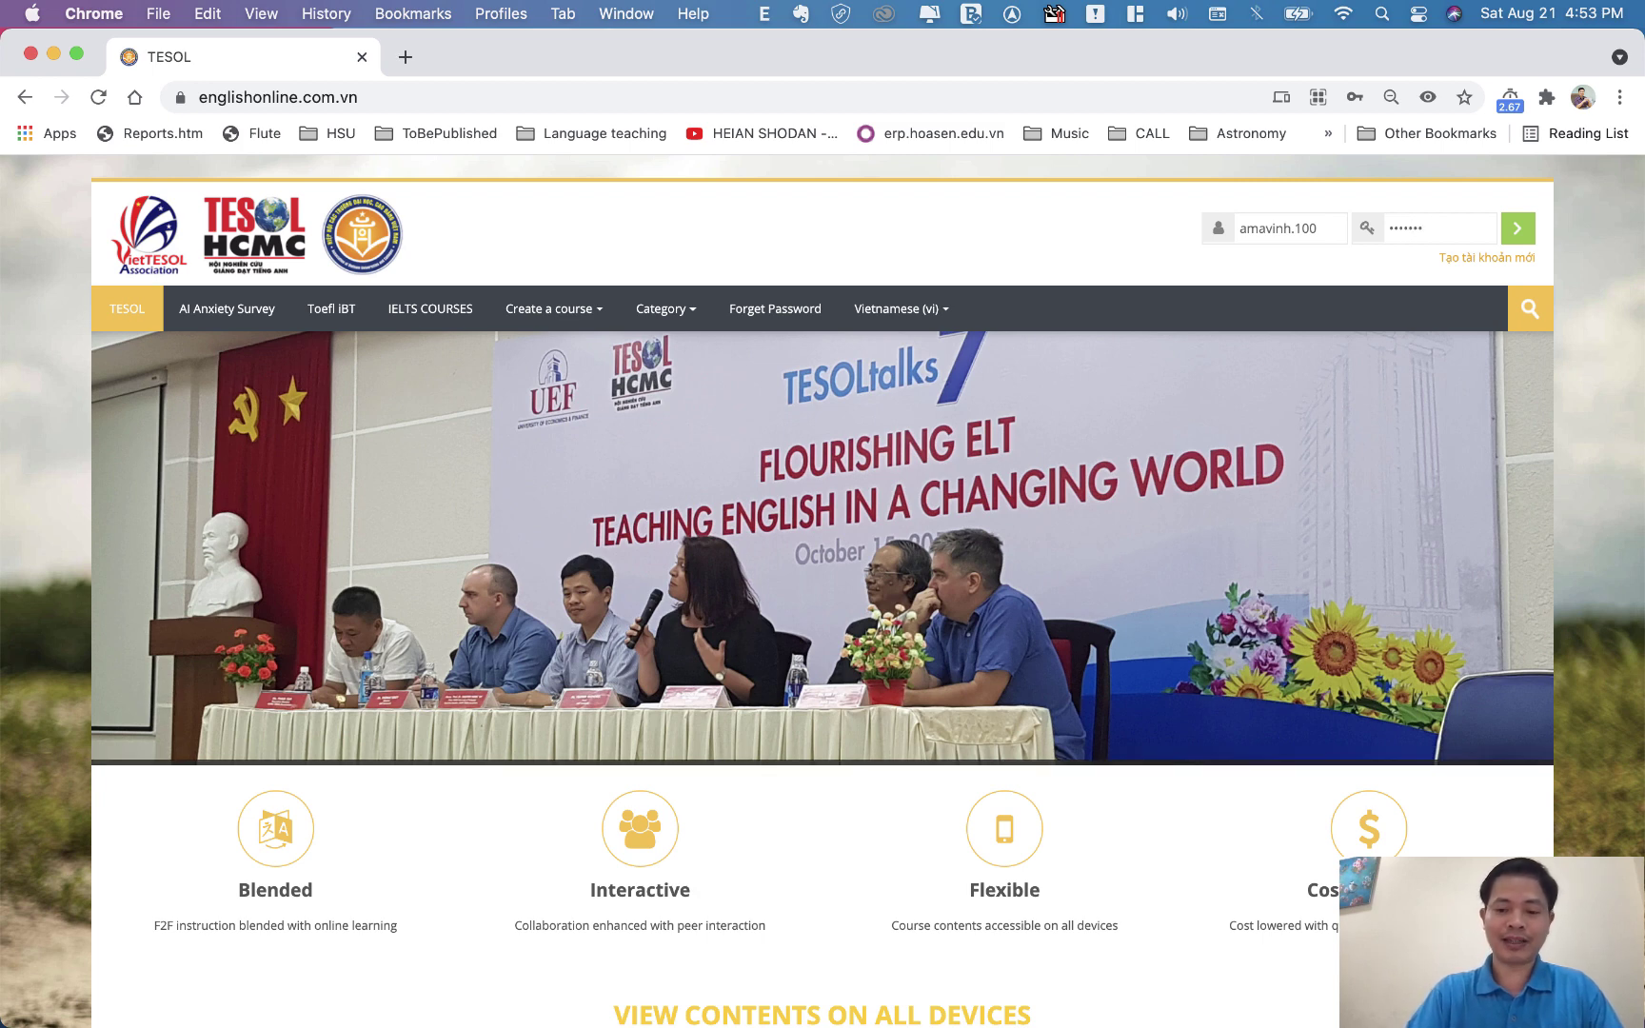
pyautogui.write('aaaa')
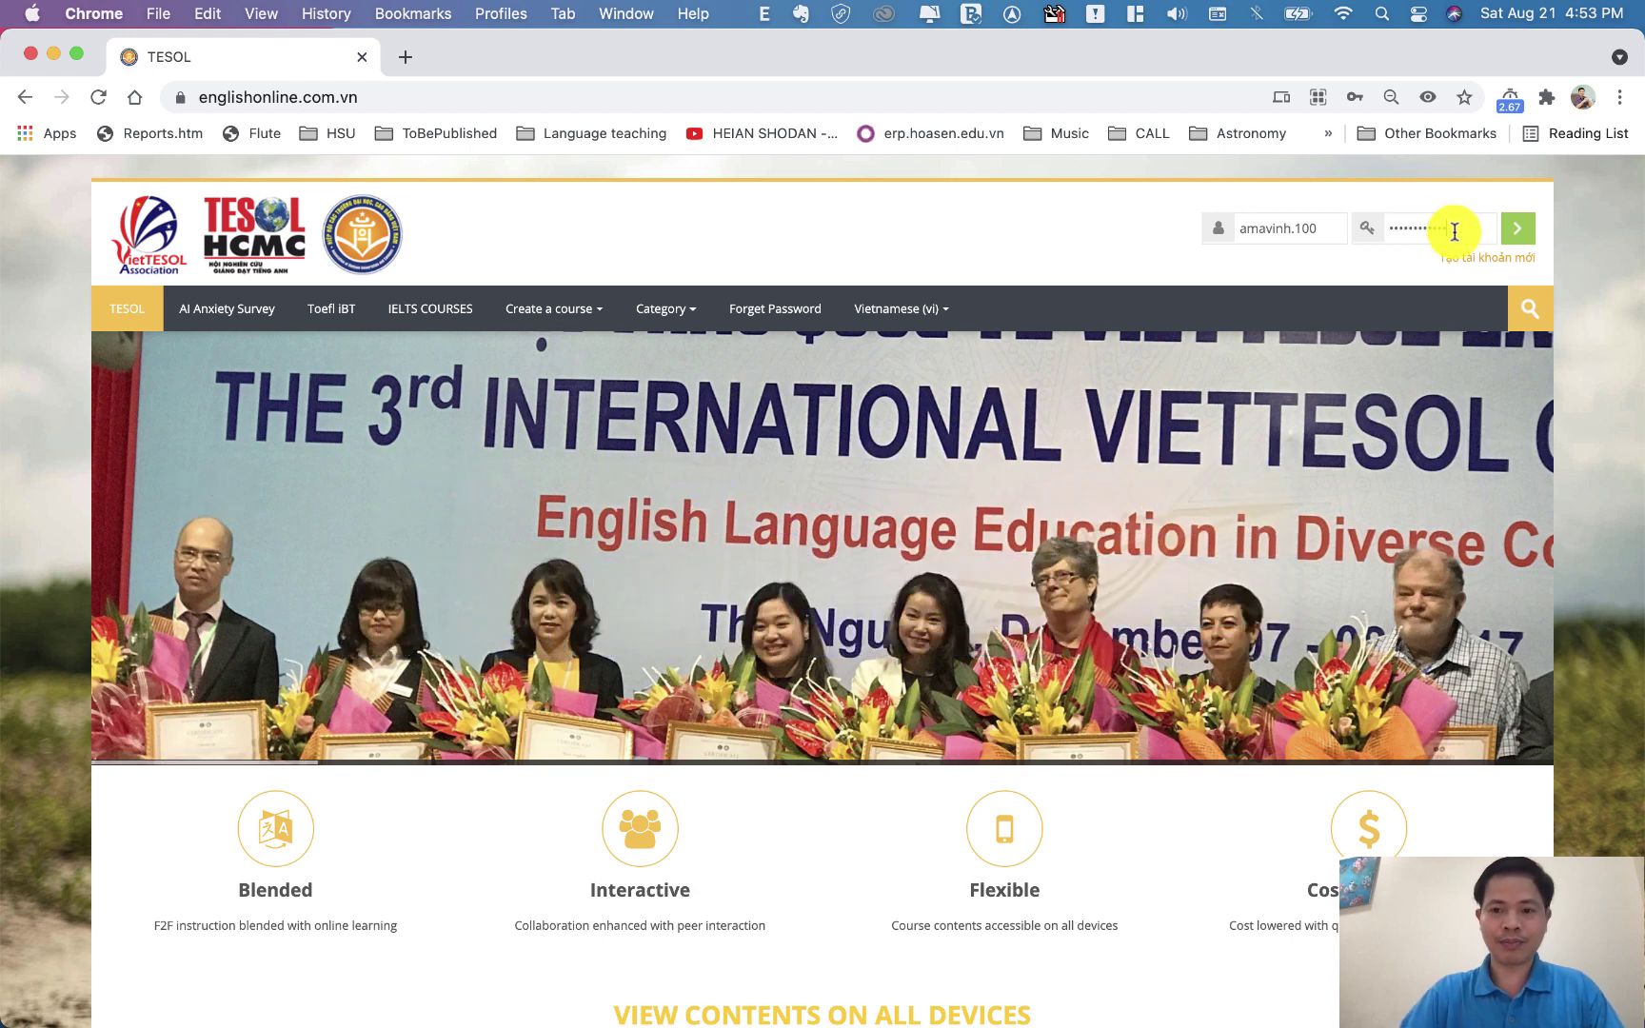
# Log in to the TESOL site, decline saving the password, and open the user menu
pyautogui.click(1517, 235)
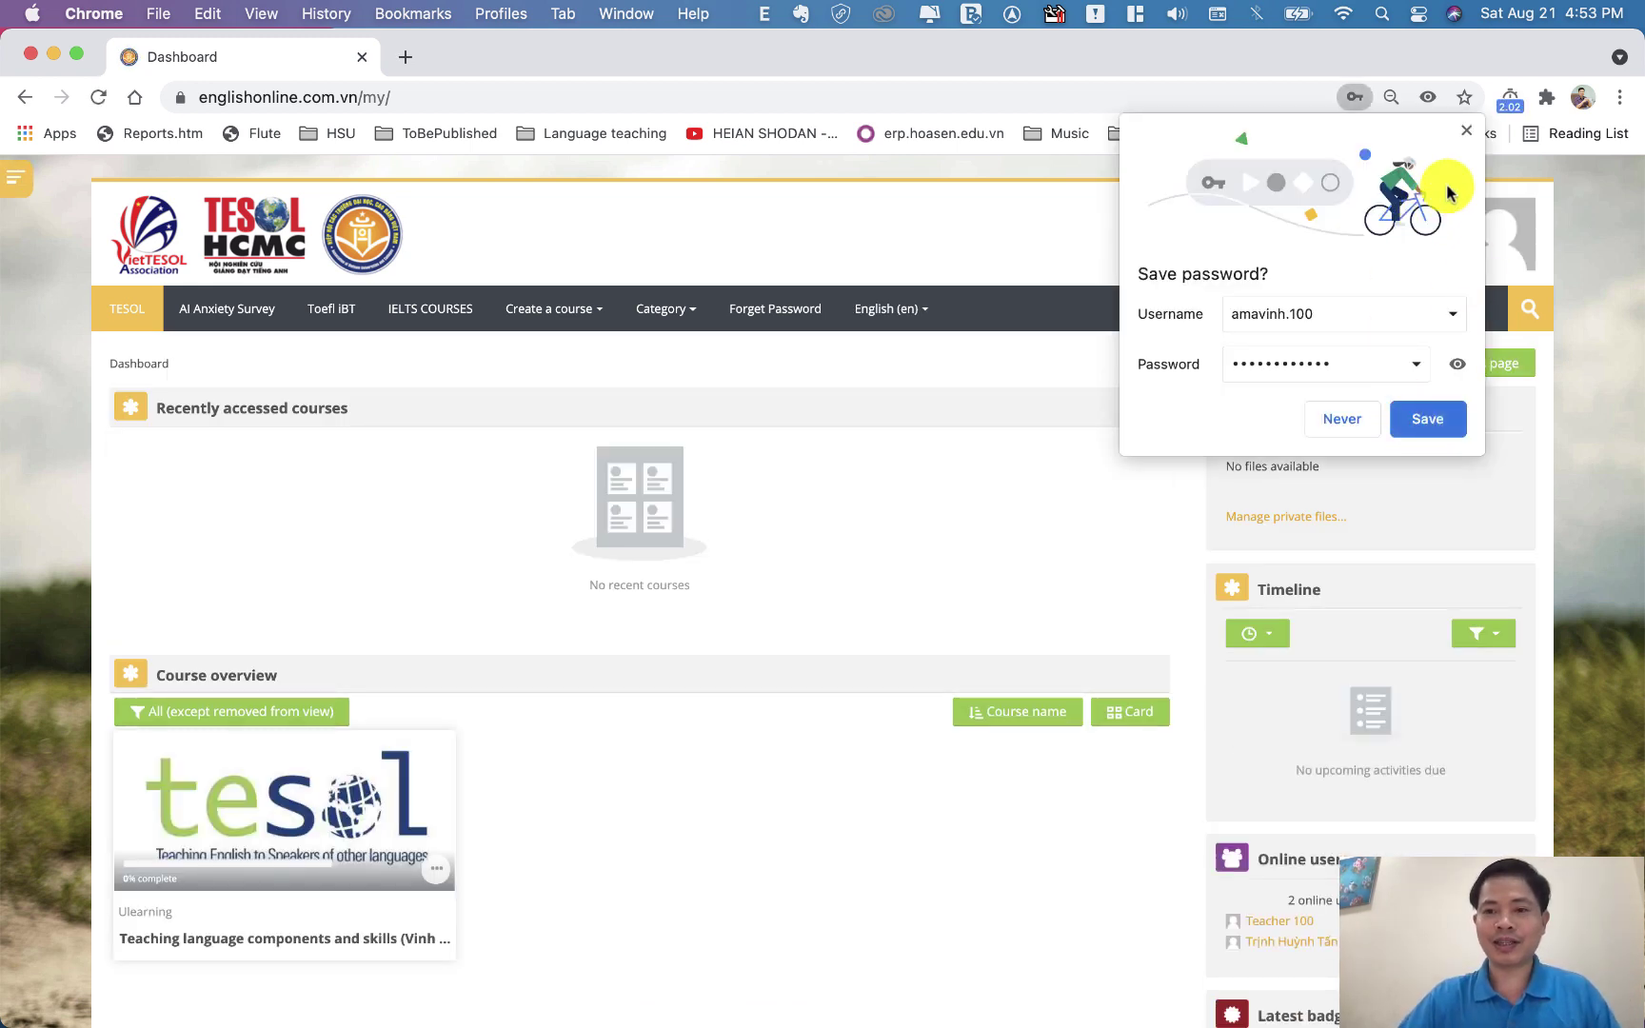
pyautogui.click(1463, 133)
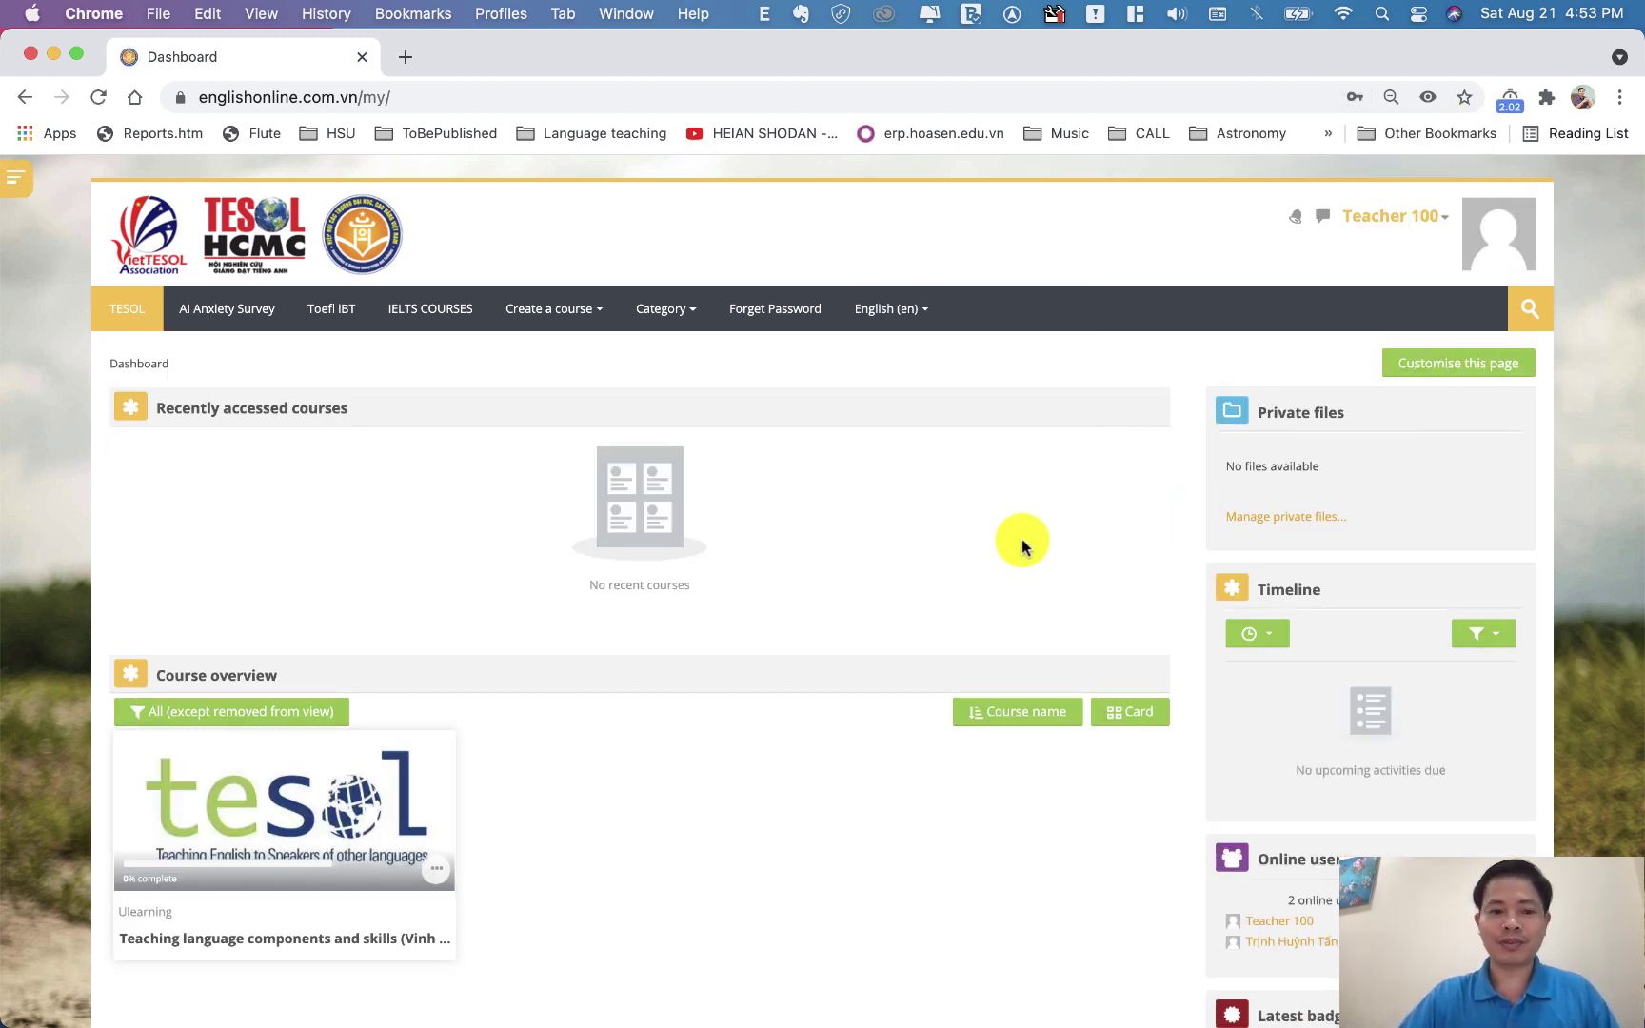
pyautogui.scroll(-5, 857, 633)
pyautogui.scroll(5, 666, 650)
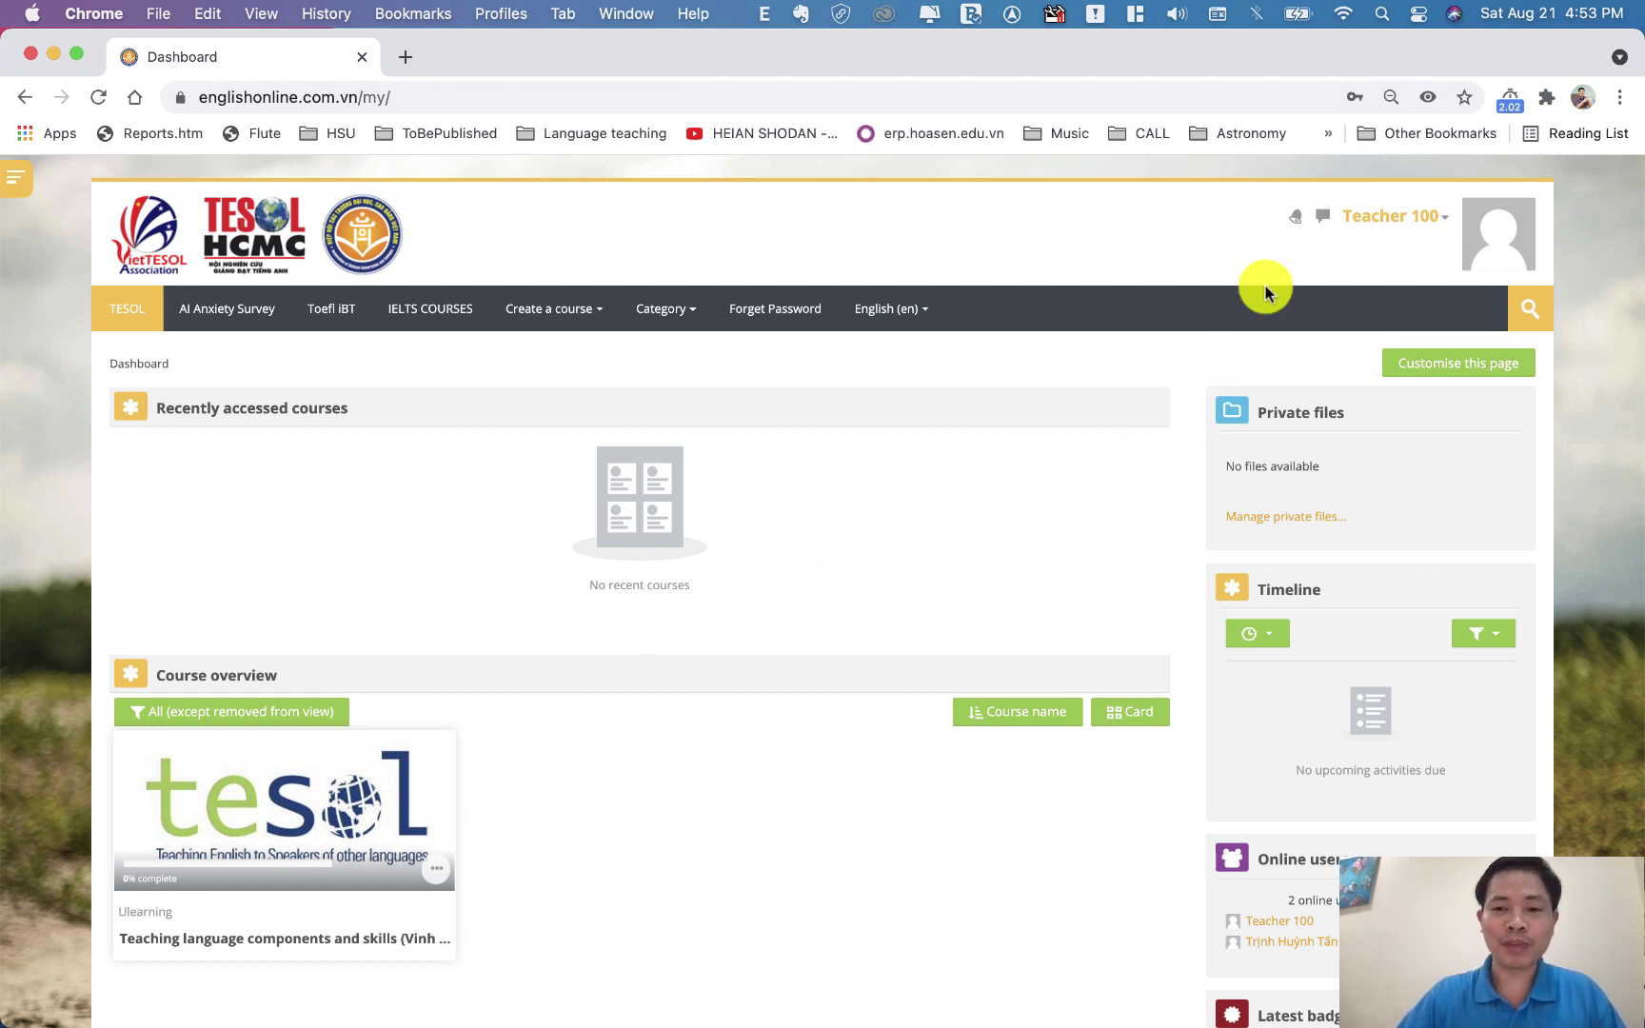
pyautogui.click(1447, 224)
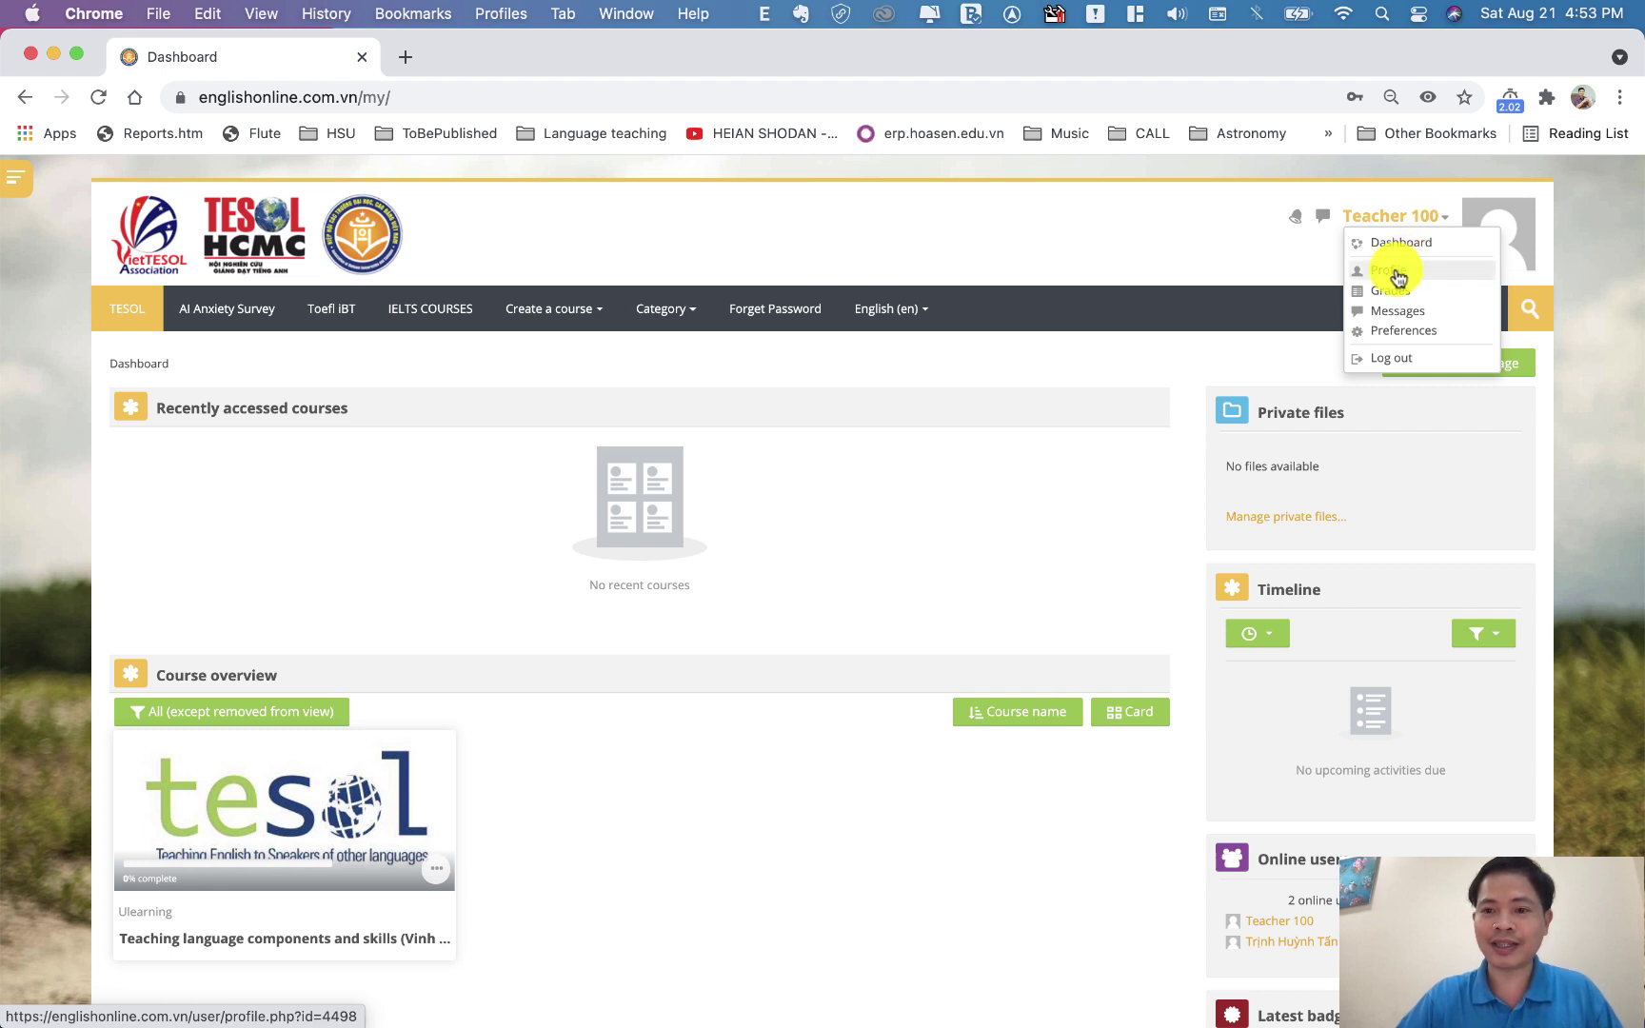
# Go to Profile > Edit profile and select the current first name 'Teacher'
pyautogui.click(1260, 257)
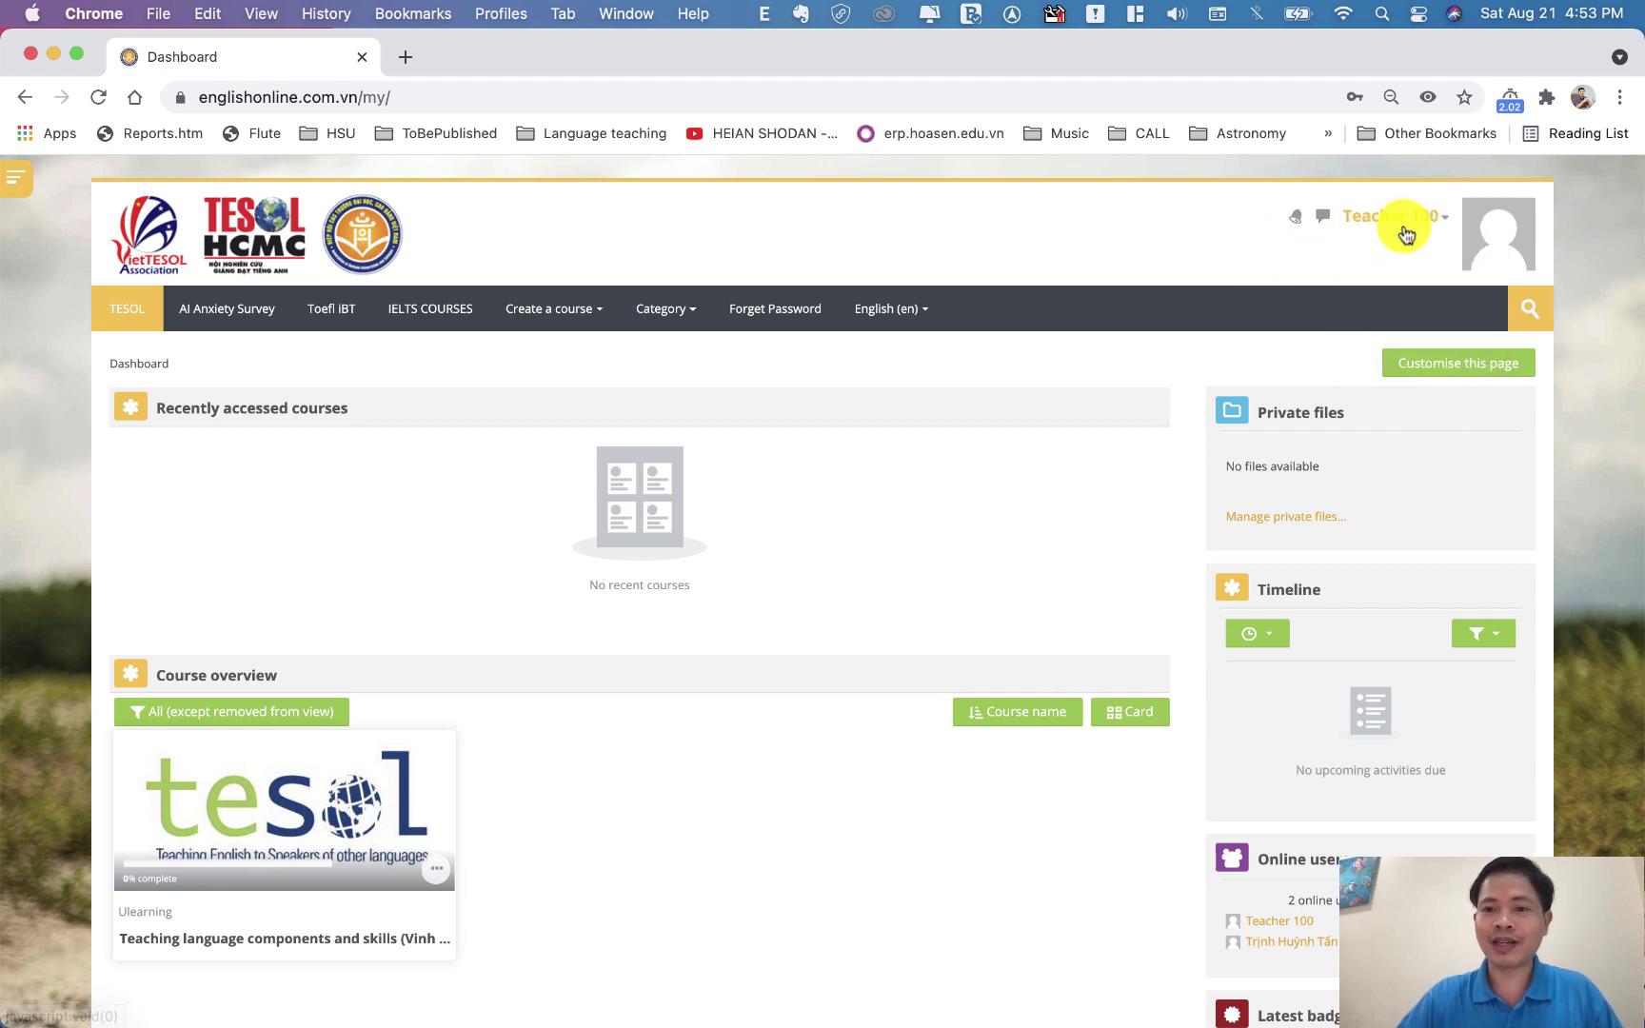
pyautogui.click(1444, 224)
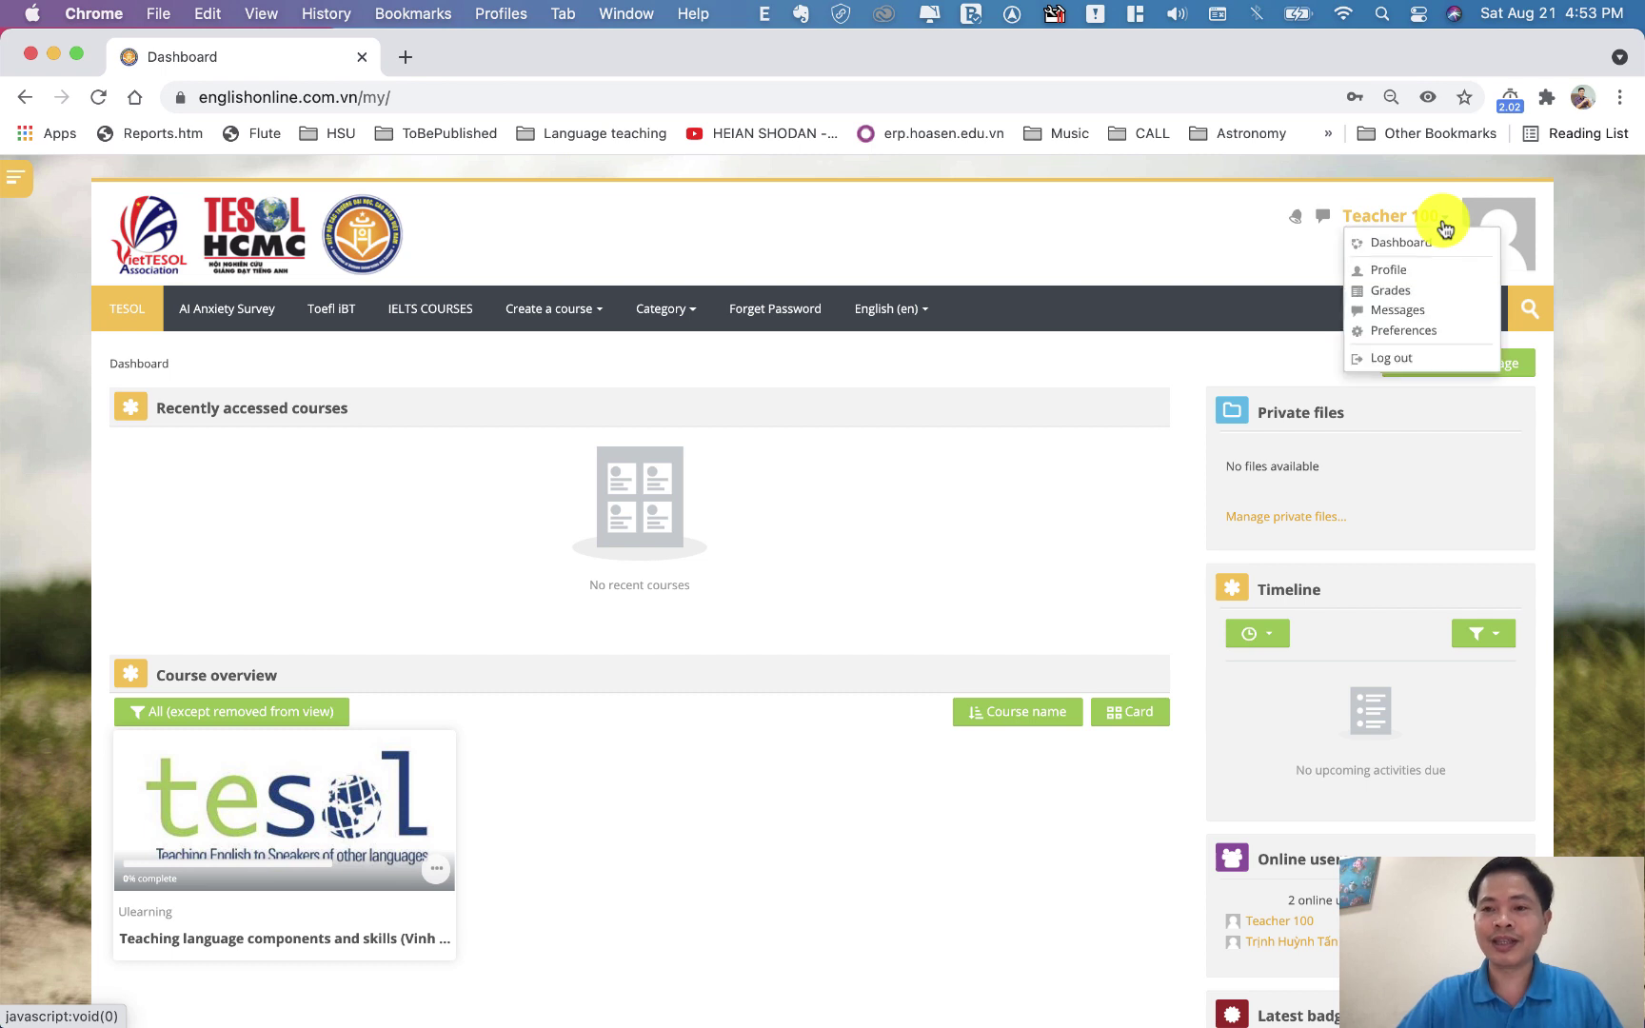
pyautogui.click(1392, 272)
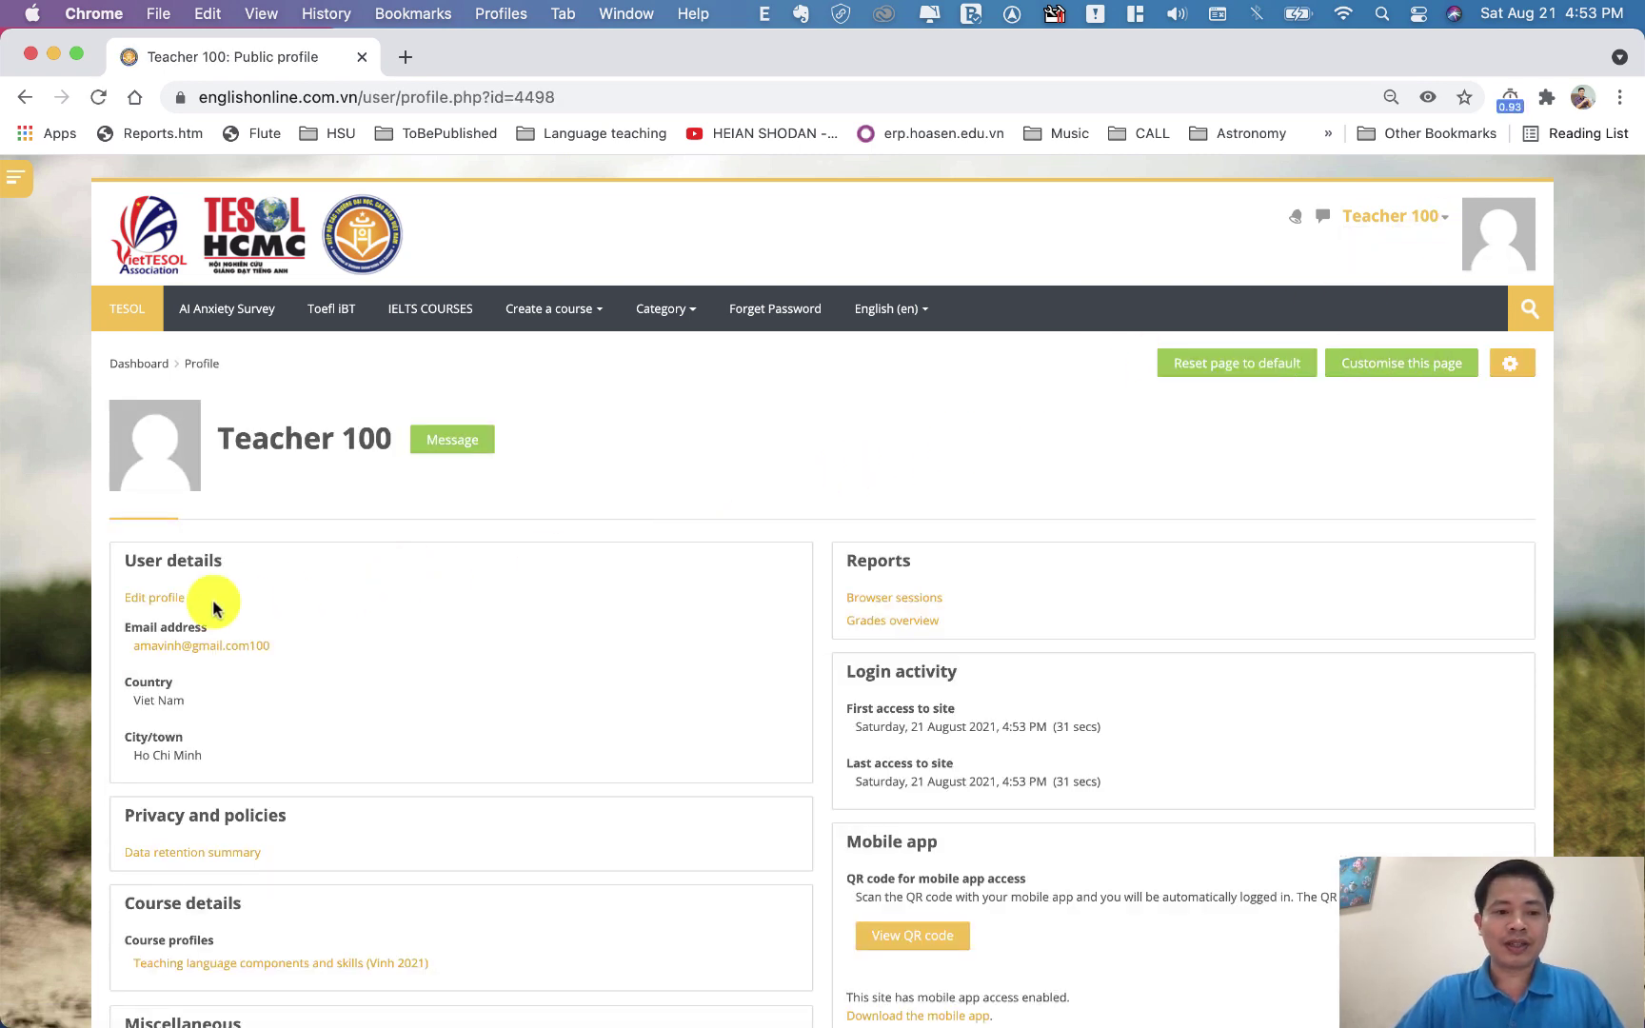
pyautogui.click(163, 598)
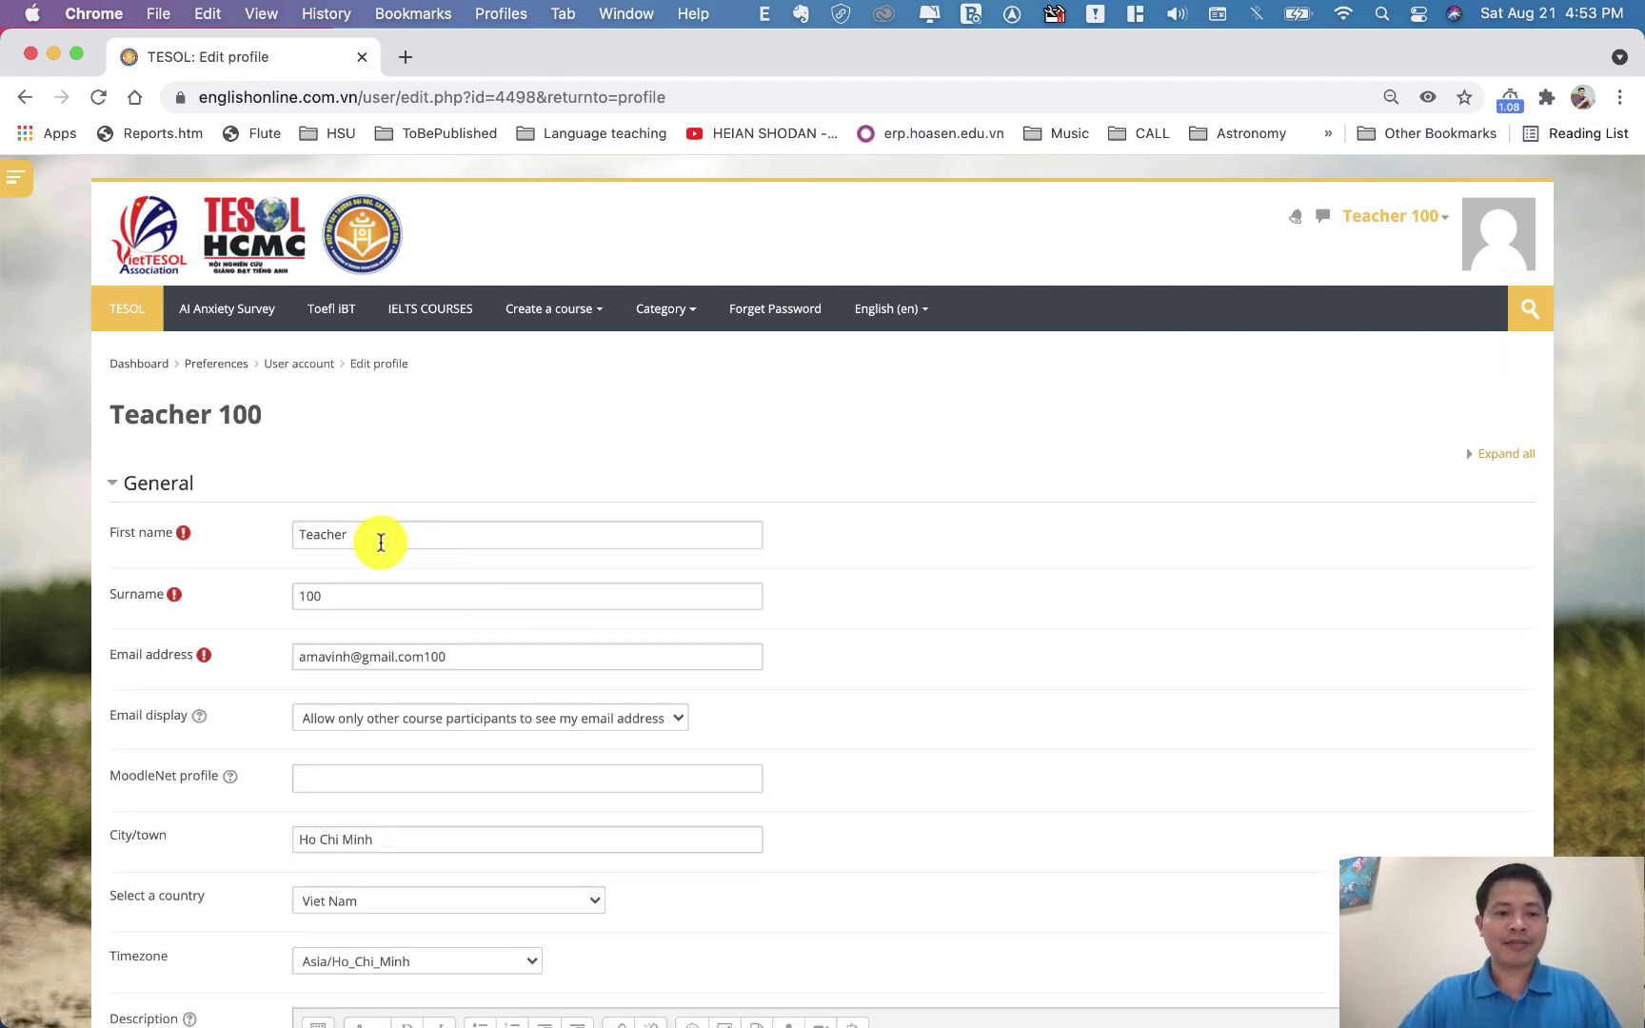
pyautogui.moveTo(371, 537); pyautogui.dragTo(286, 549)
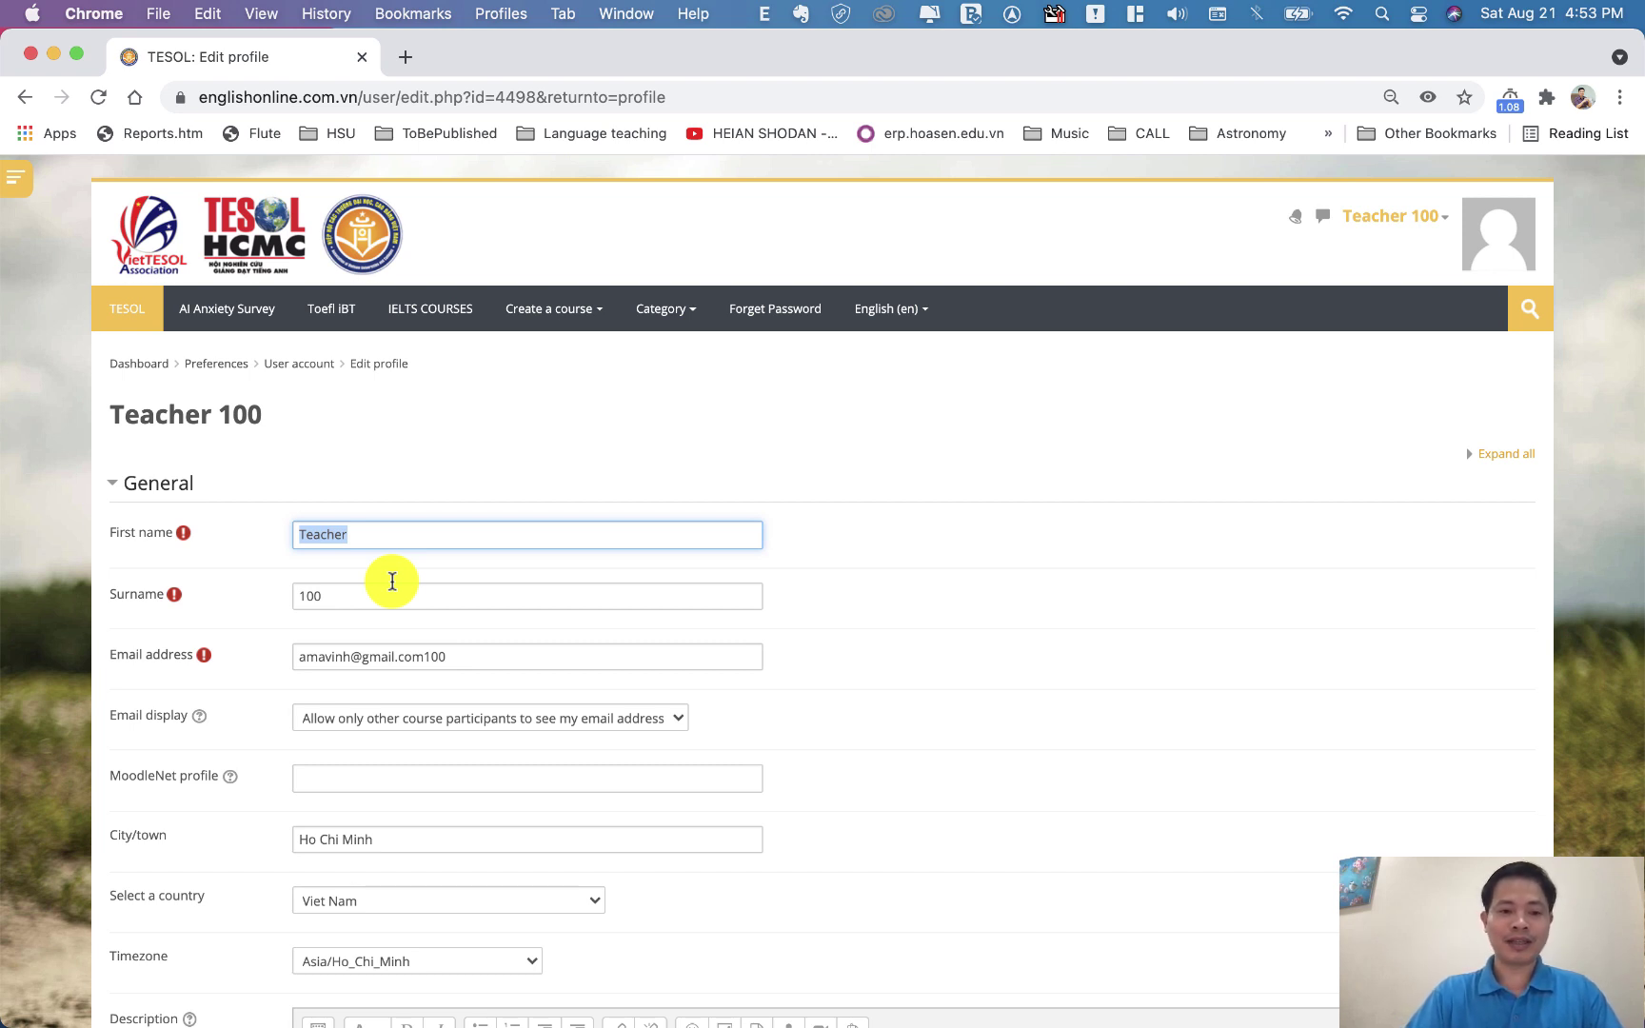
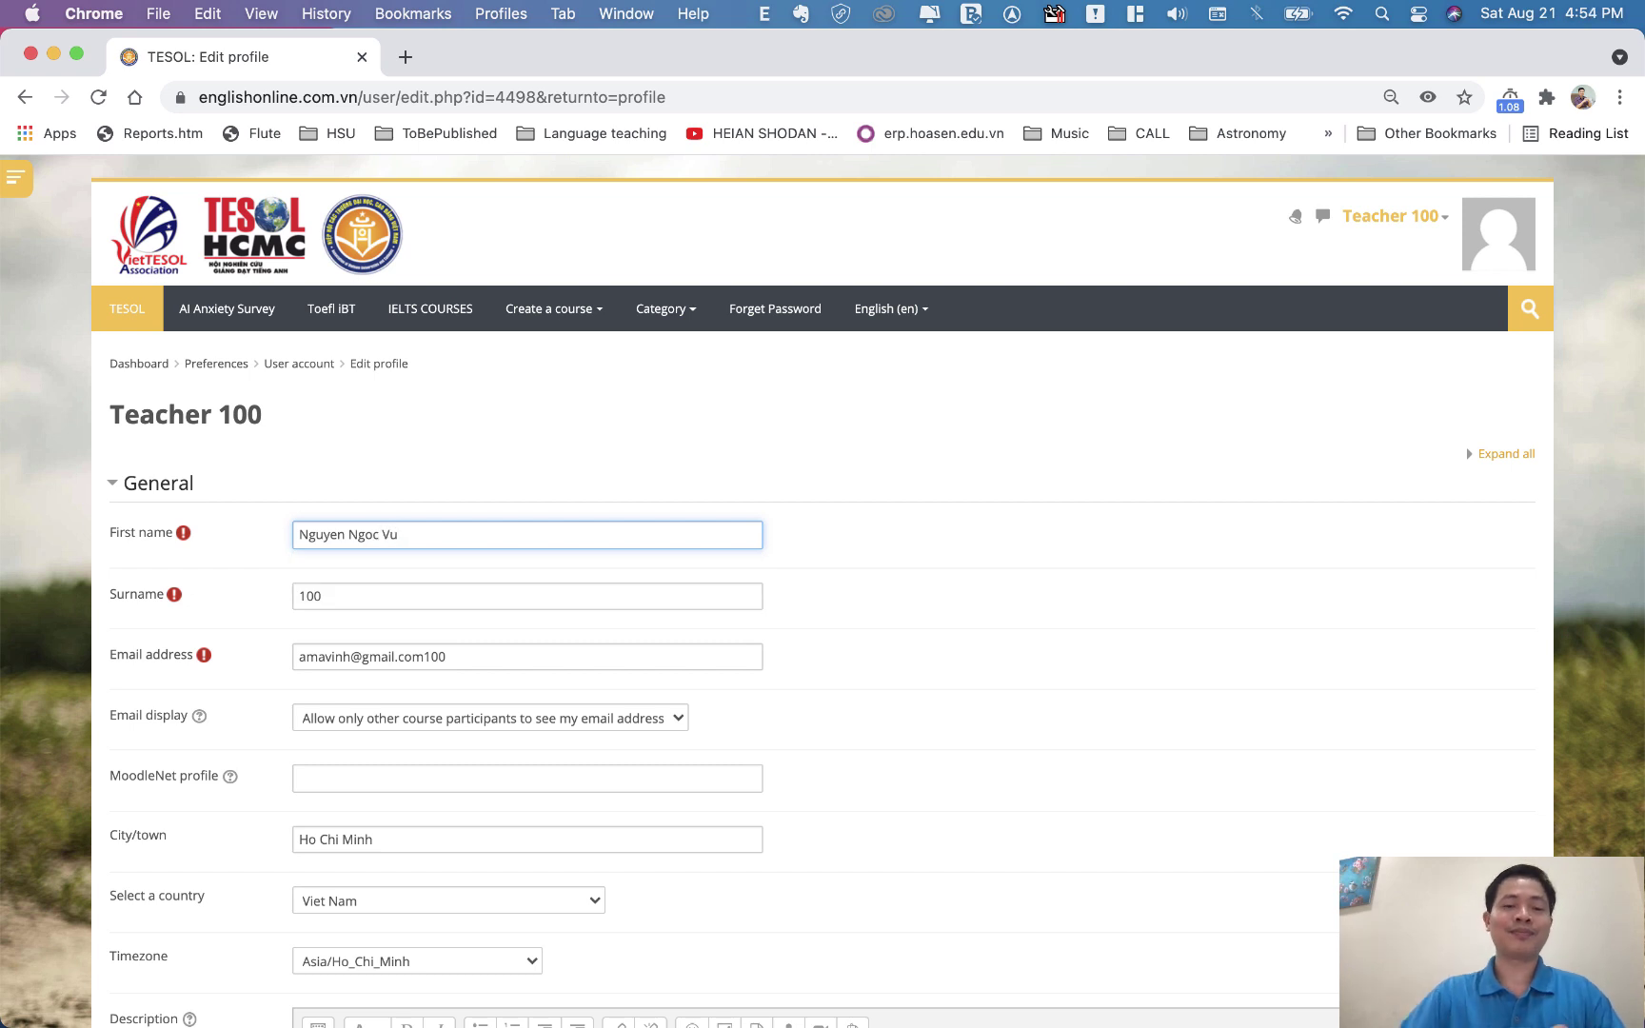
# Type the user's real given names into First name, then move to the Surname field
pyautogui.click(840, 537)
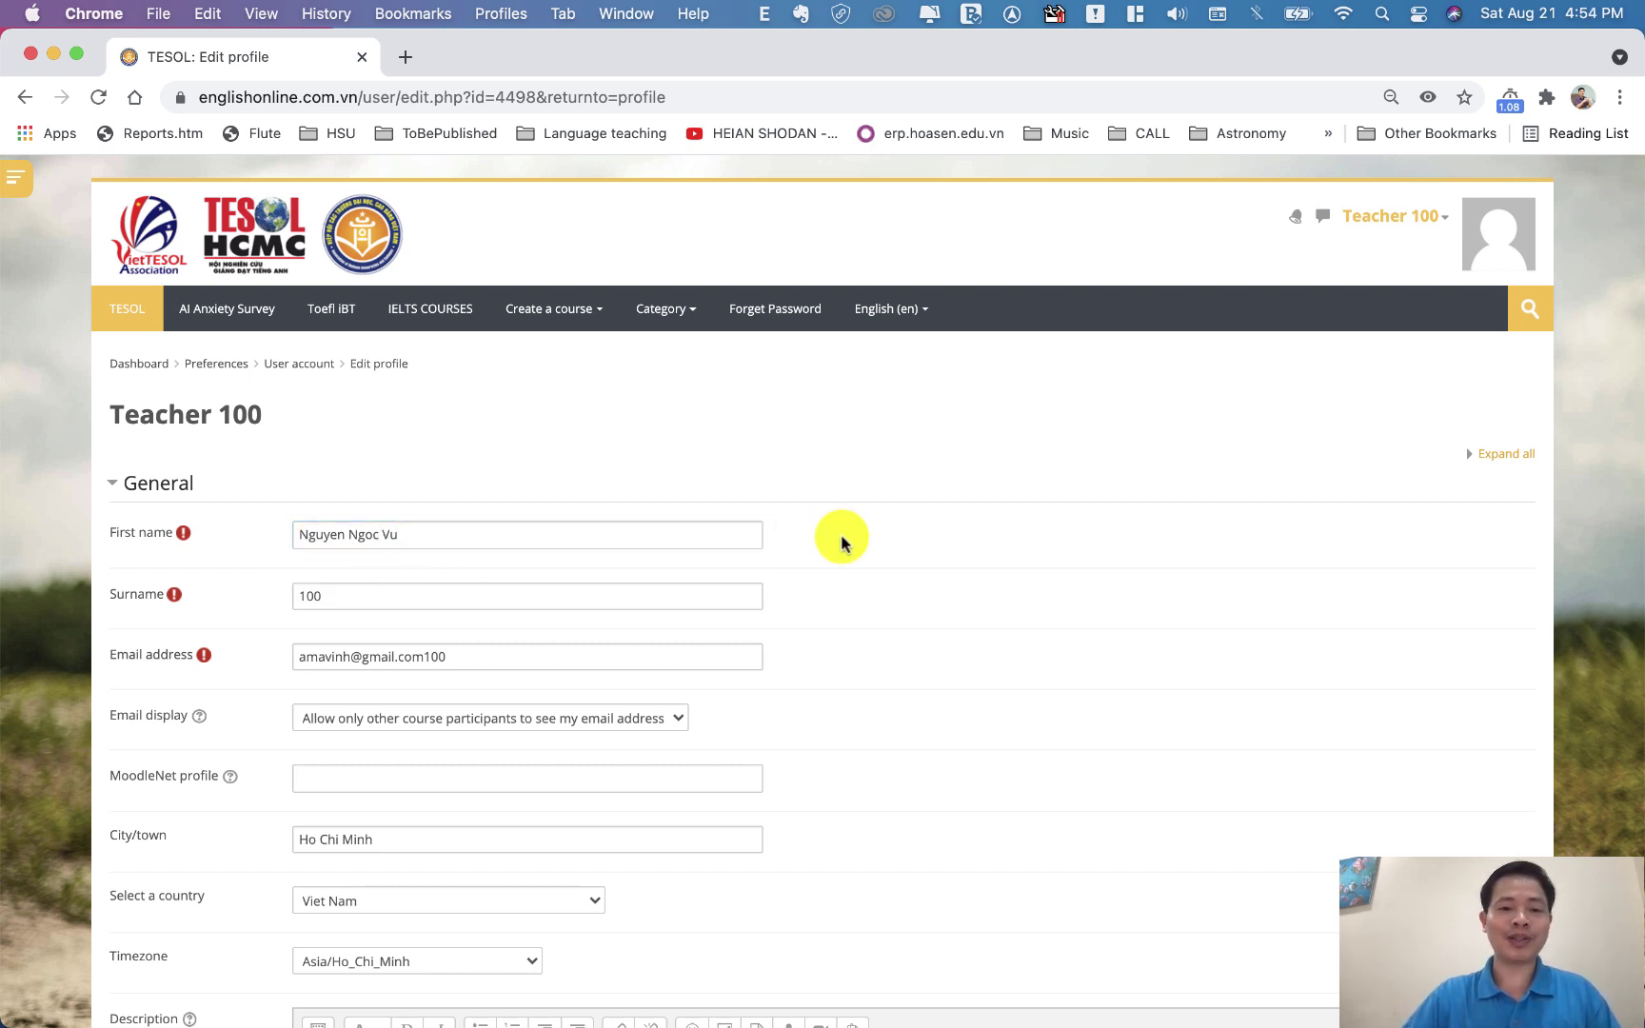
pyautogui.scroll(-1, 841, 541)
pyautogui.scroll(1, 841, 541)
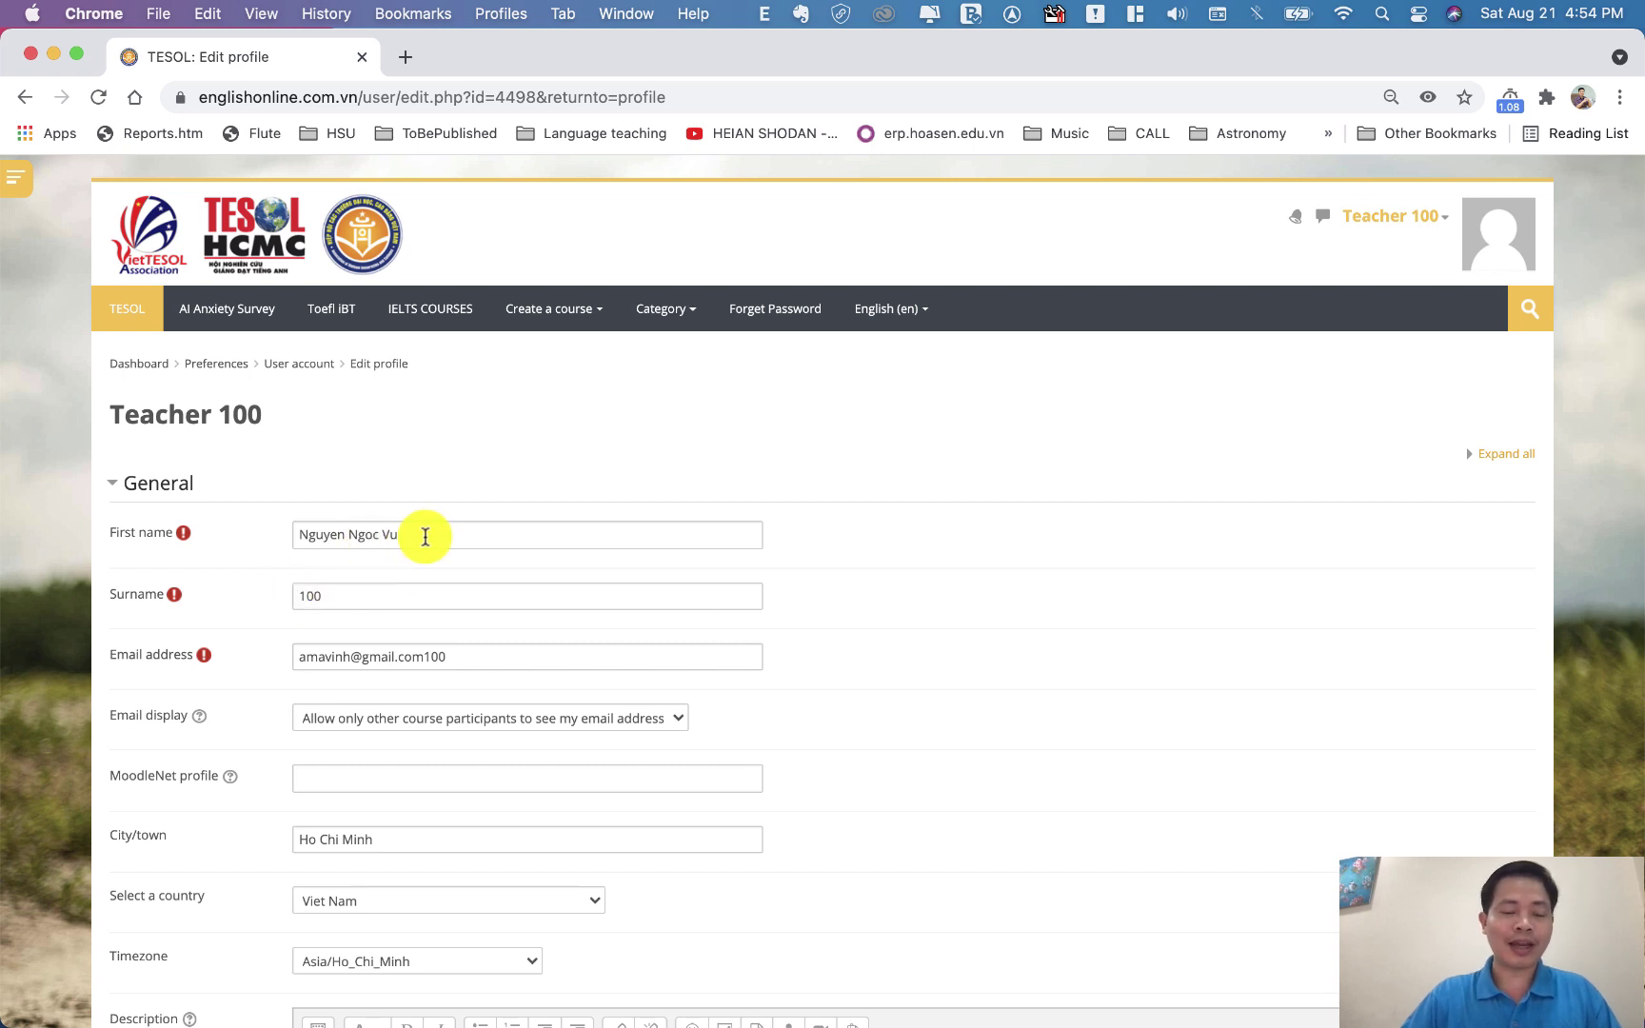
pyautogui.click(341, 597)
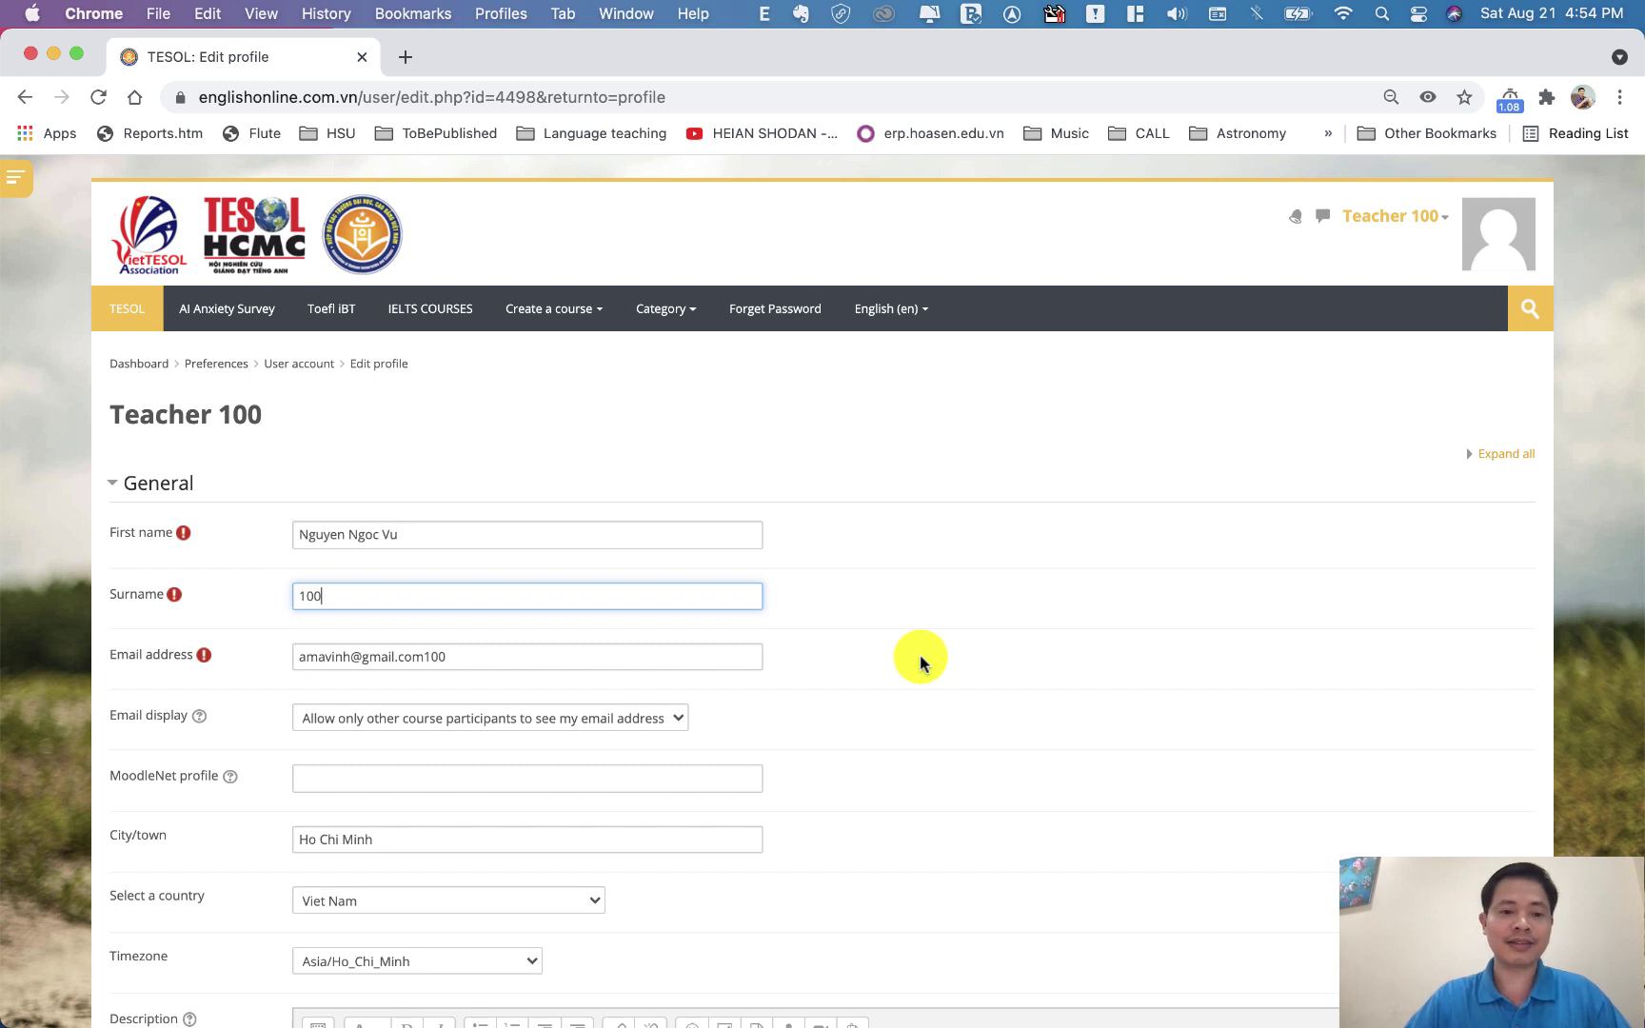
# Overwrite the old email address with the new one picked from Chrome's autofill suggestion
pyautogui.scroll(-1, 919, 663)
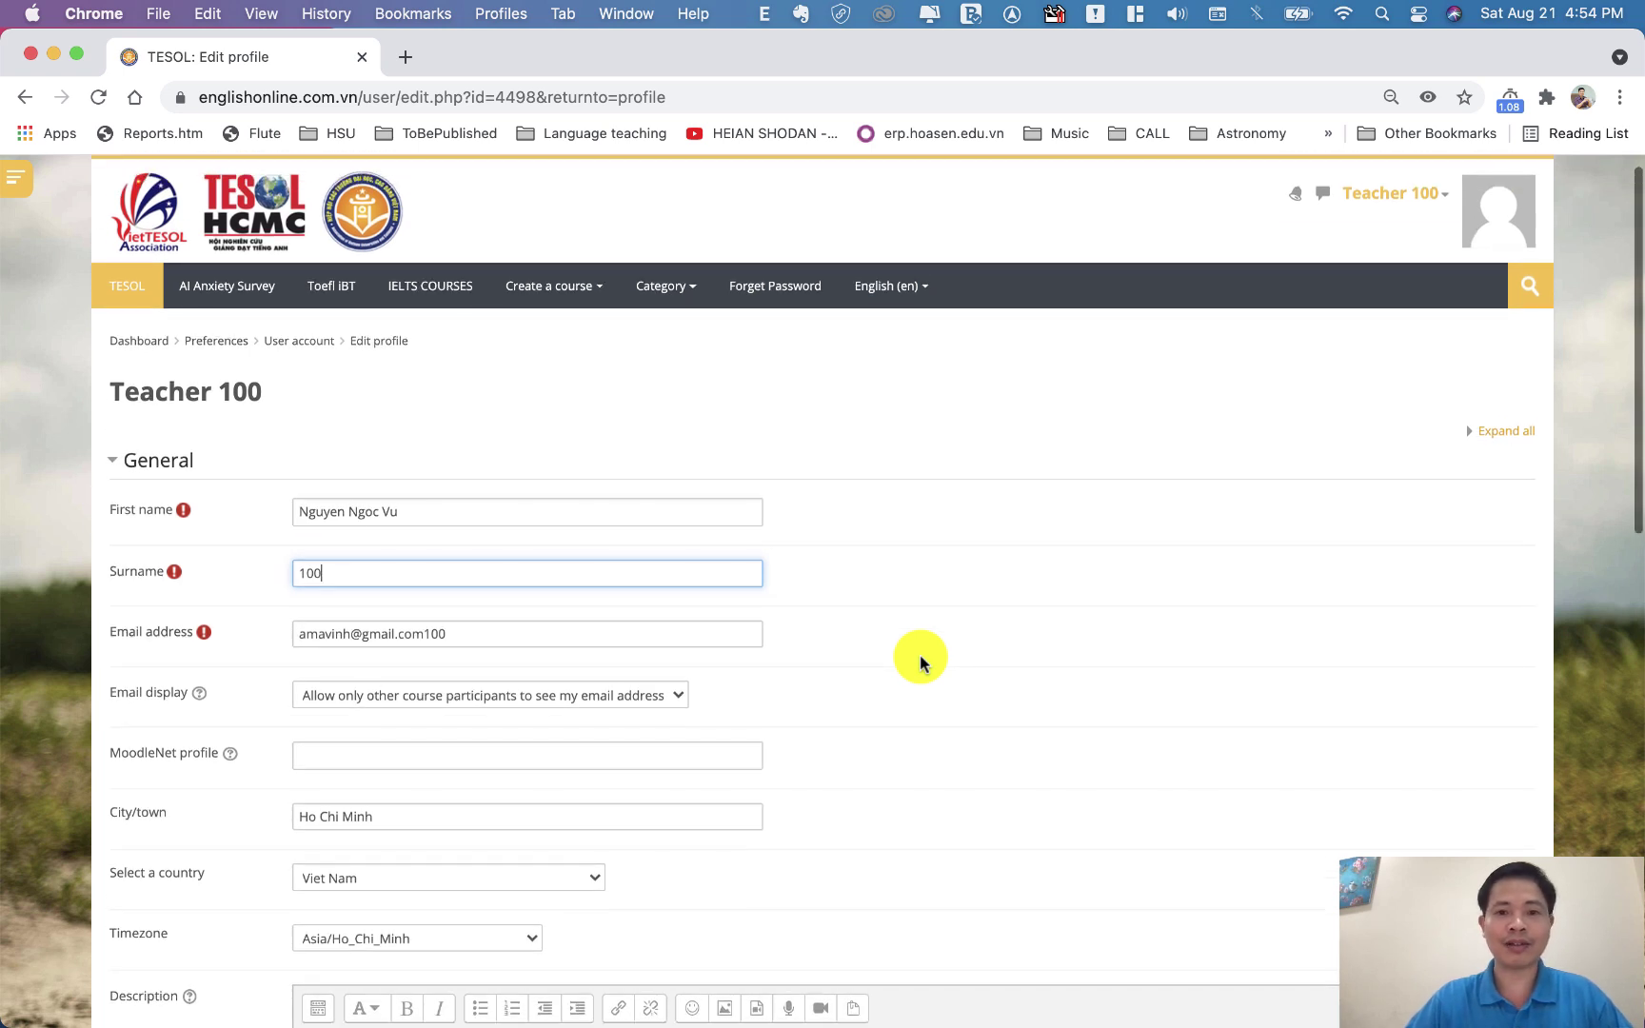
pyautogui.click(525, 632)
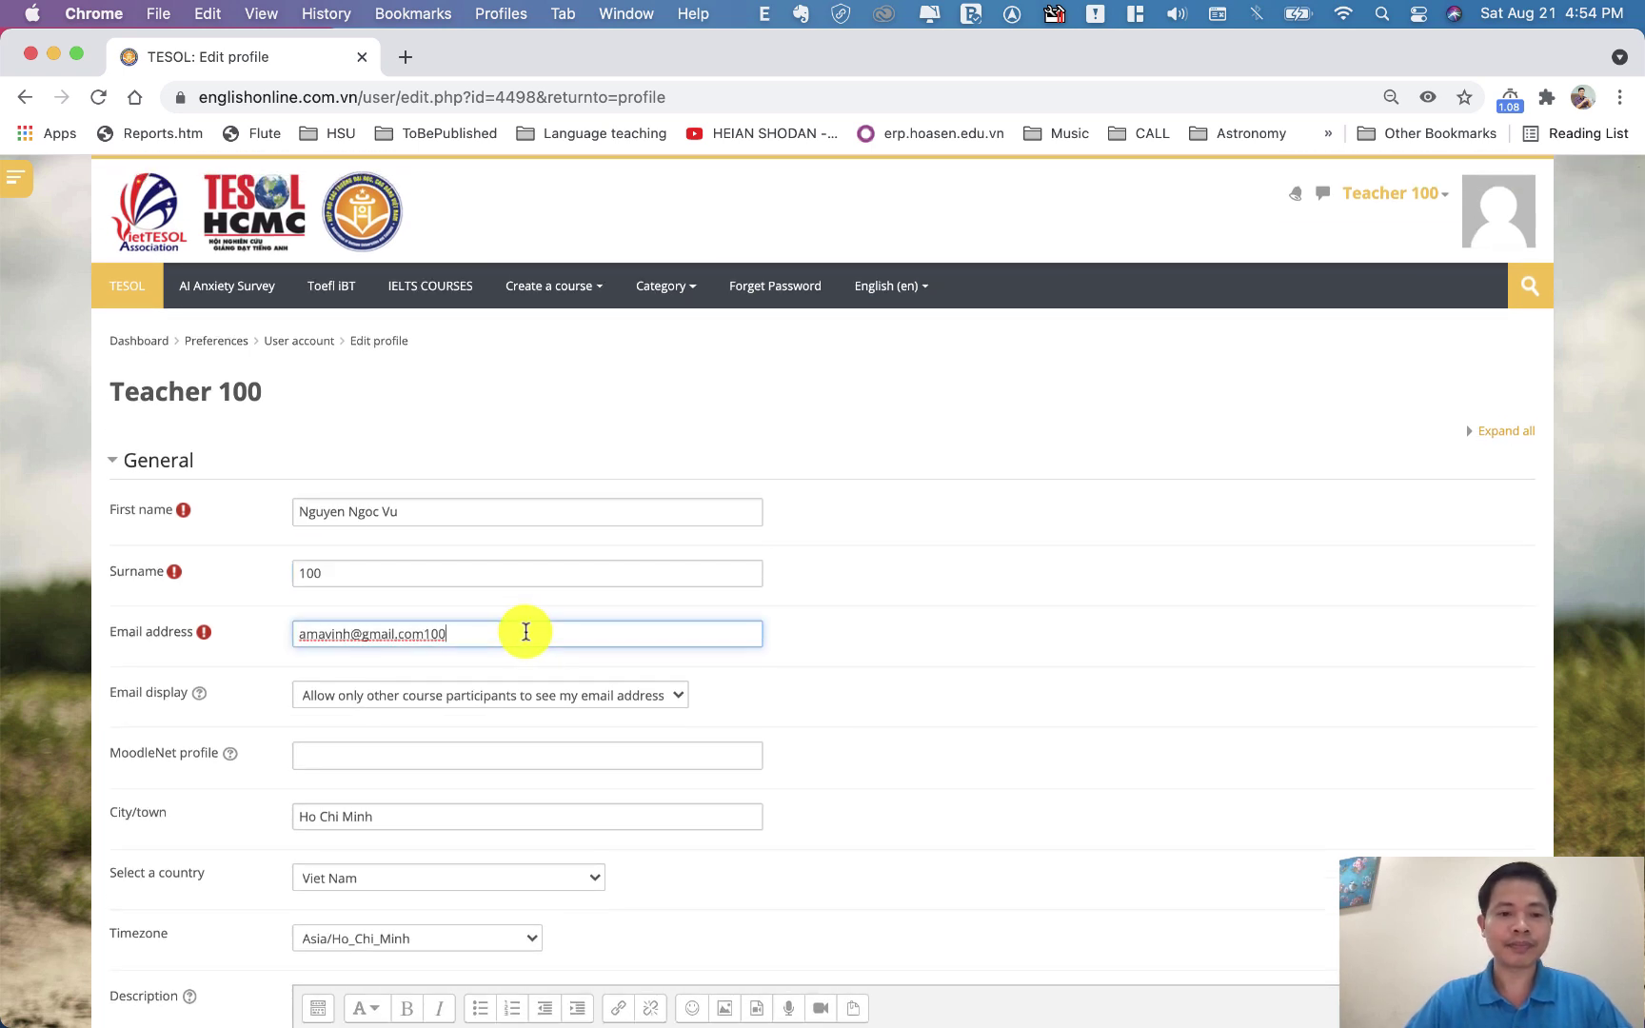
pyautogui.moveTo(525, 632); pyautogui.dragTo(279, 639)
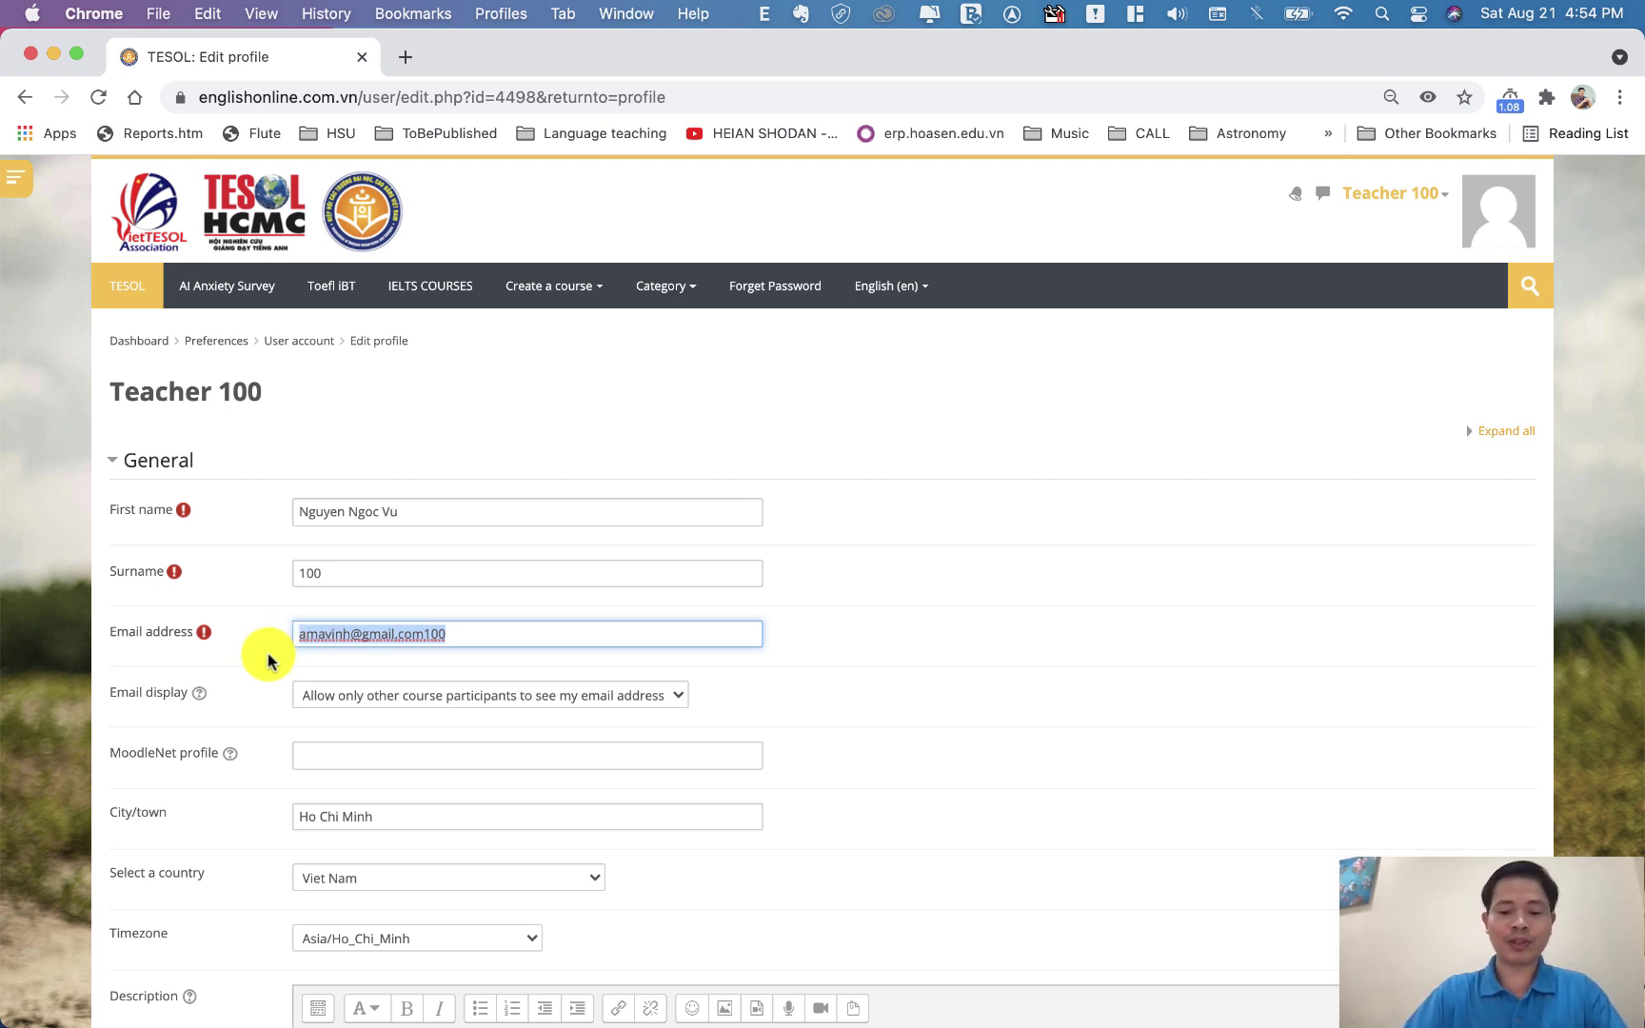
pyautogui.write('elear')
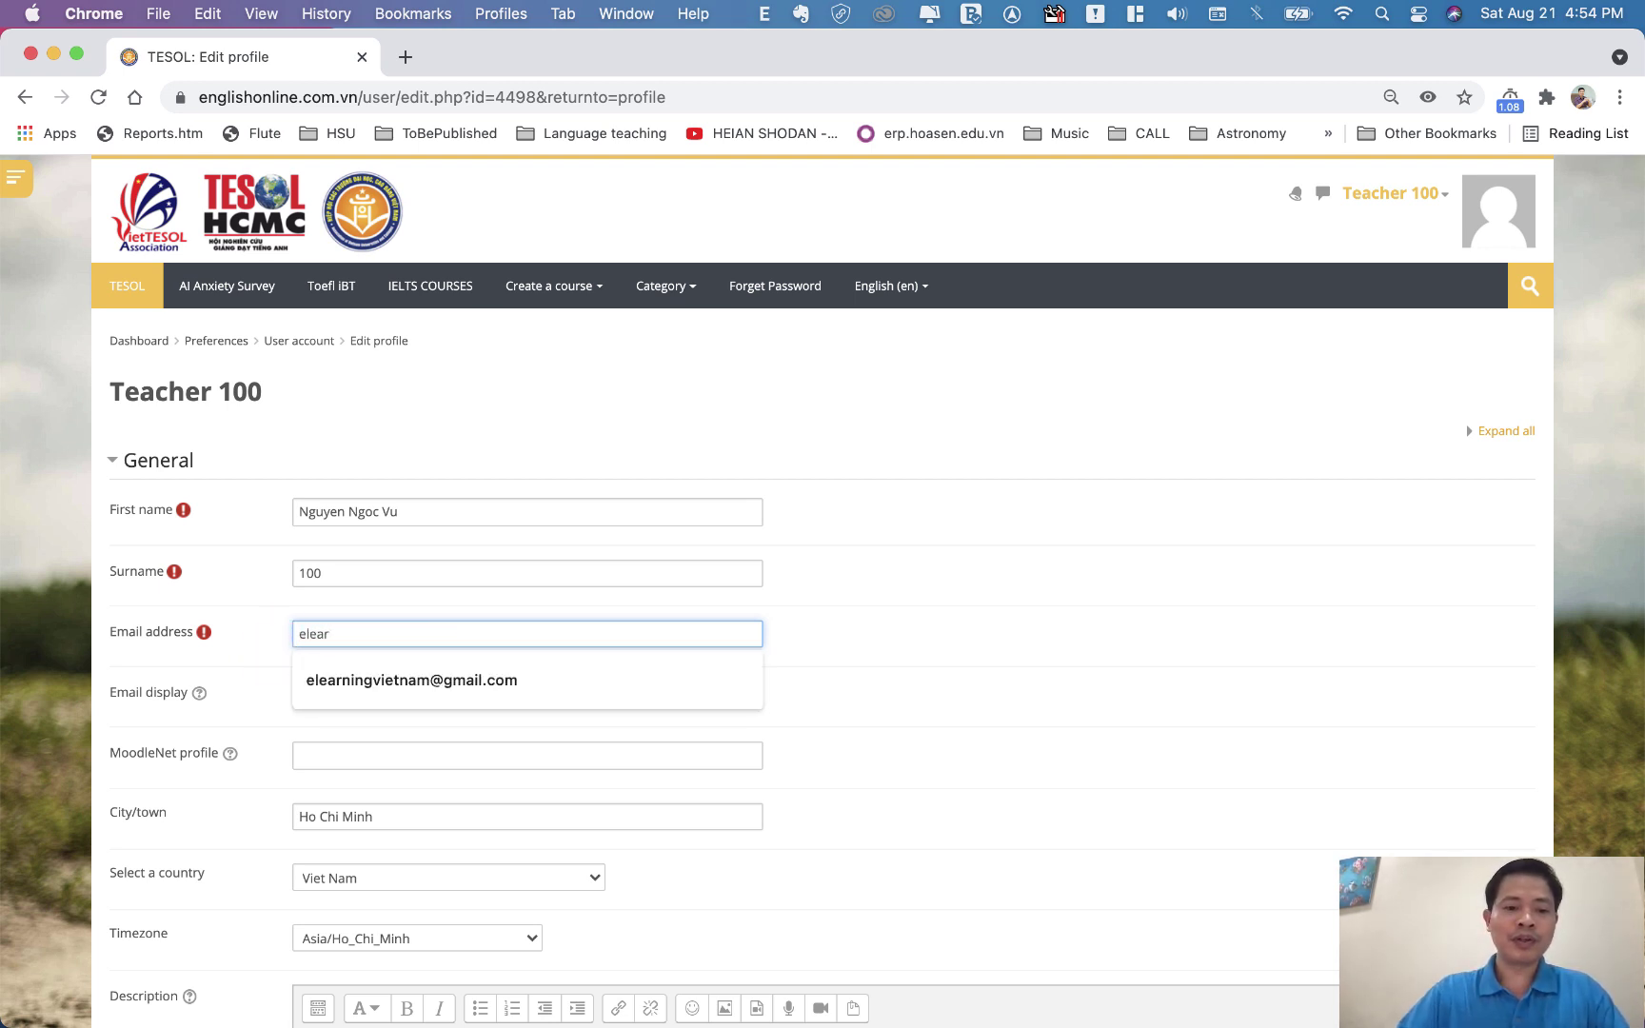
pyautogui.click(338, 681)
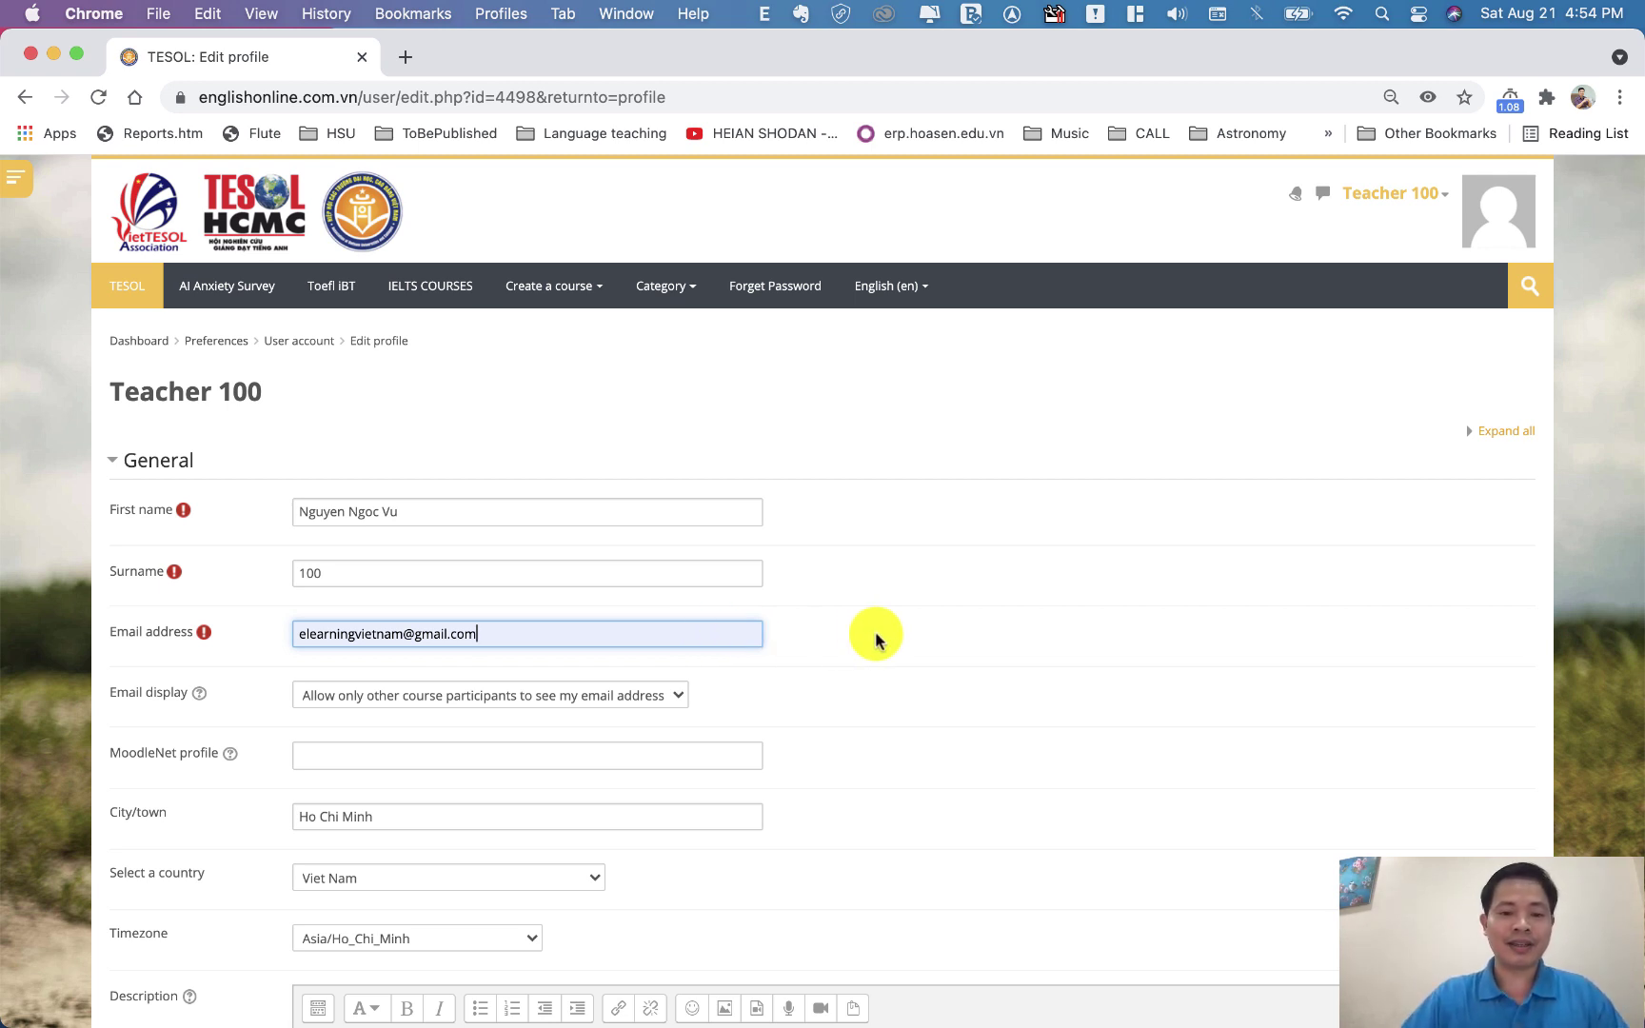
pyautogui.moveTo(541, 641); pyautogui.dragTo(283, 633)
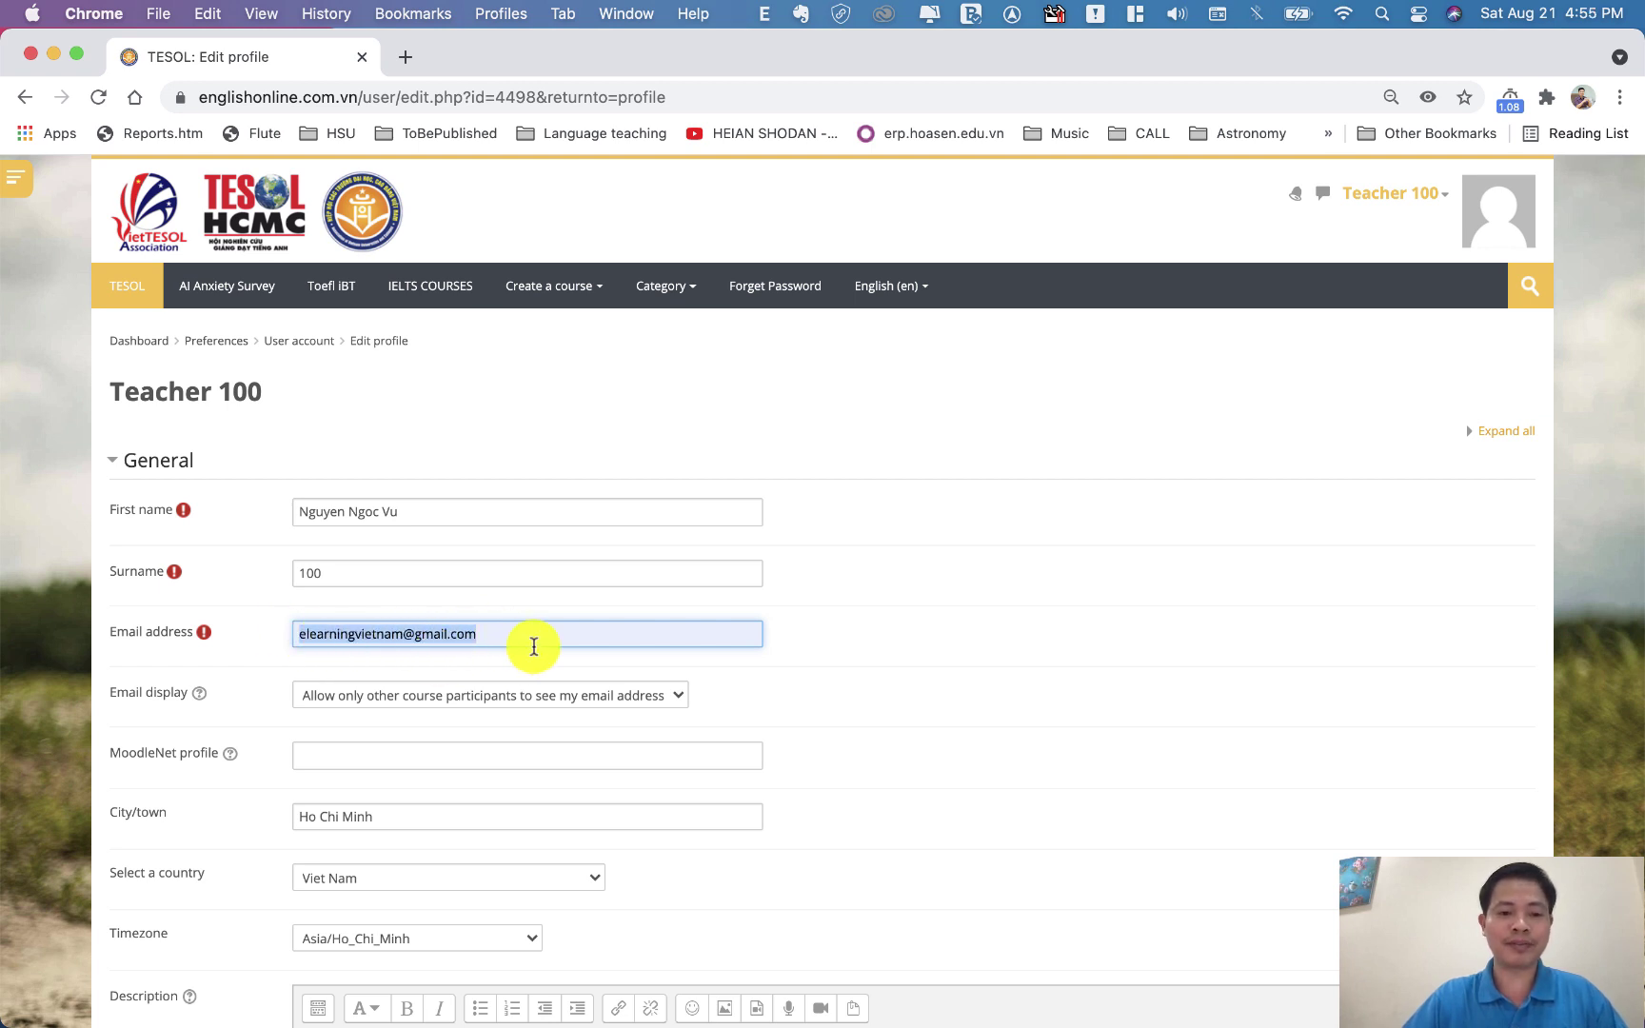
pyautogui.scroll(-5, 532, 646)
# Scroll down to the User picture section and start adding a New picture file
pyautogui.click(514, 727)
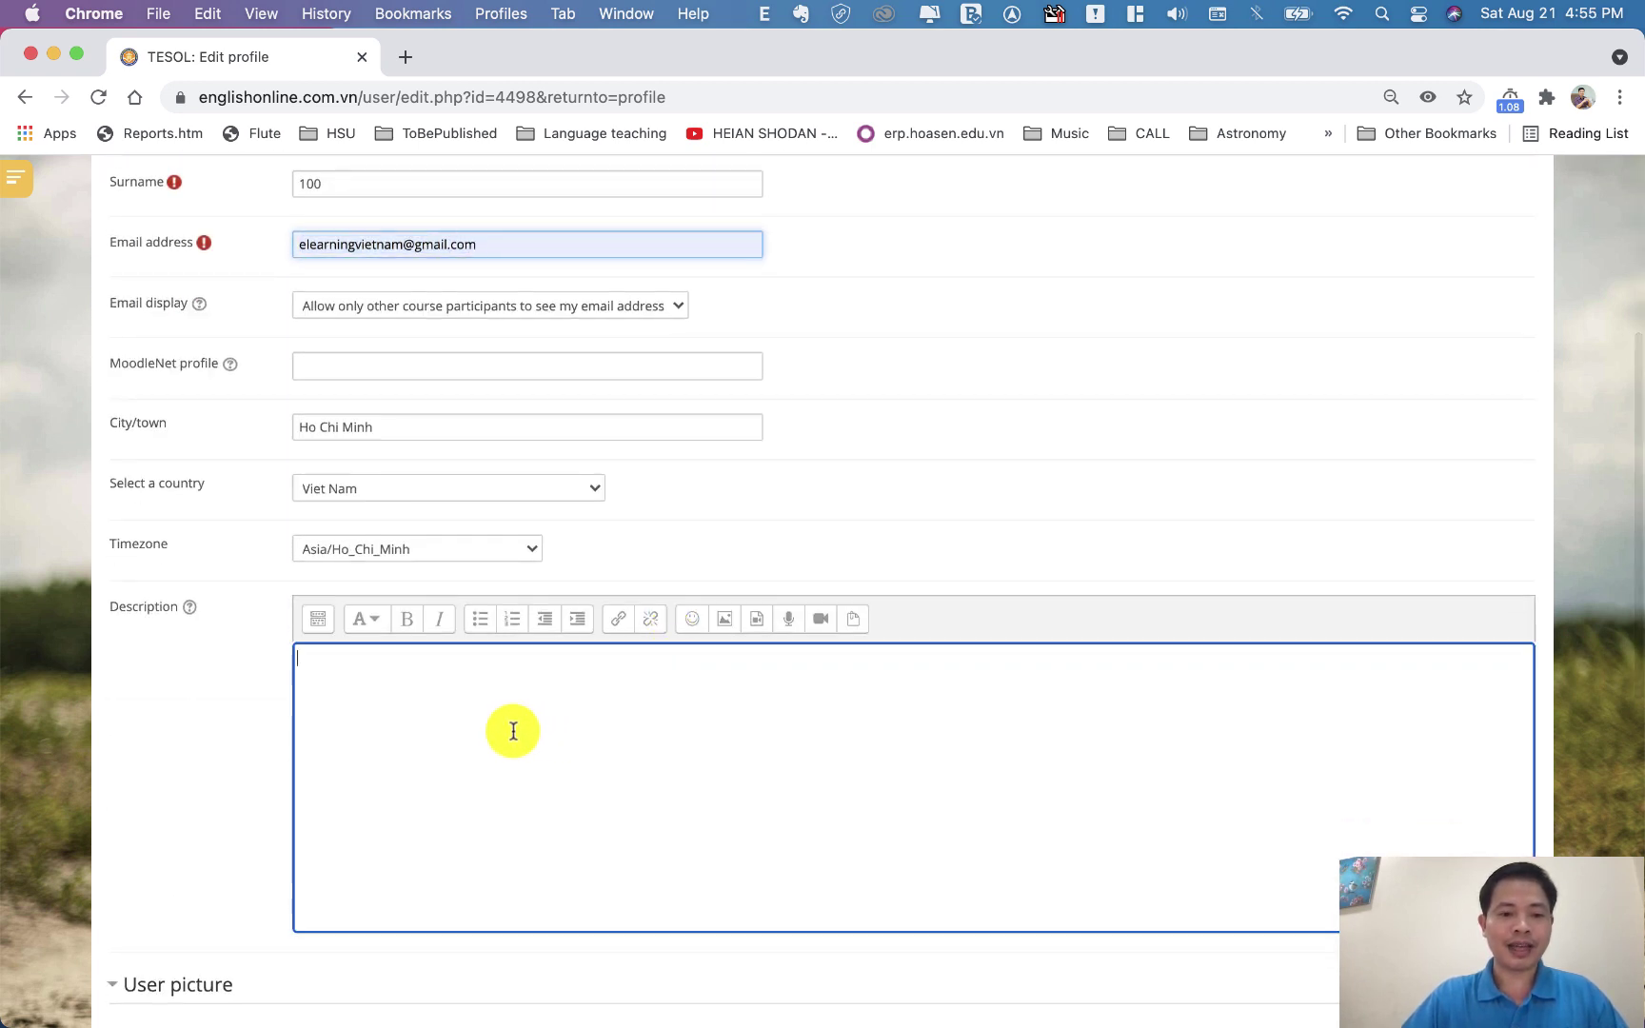
pyautogui.scroll(4, 544, 764)
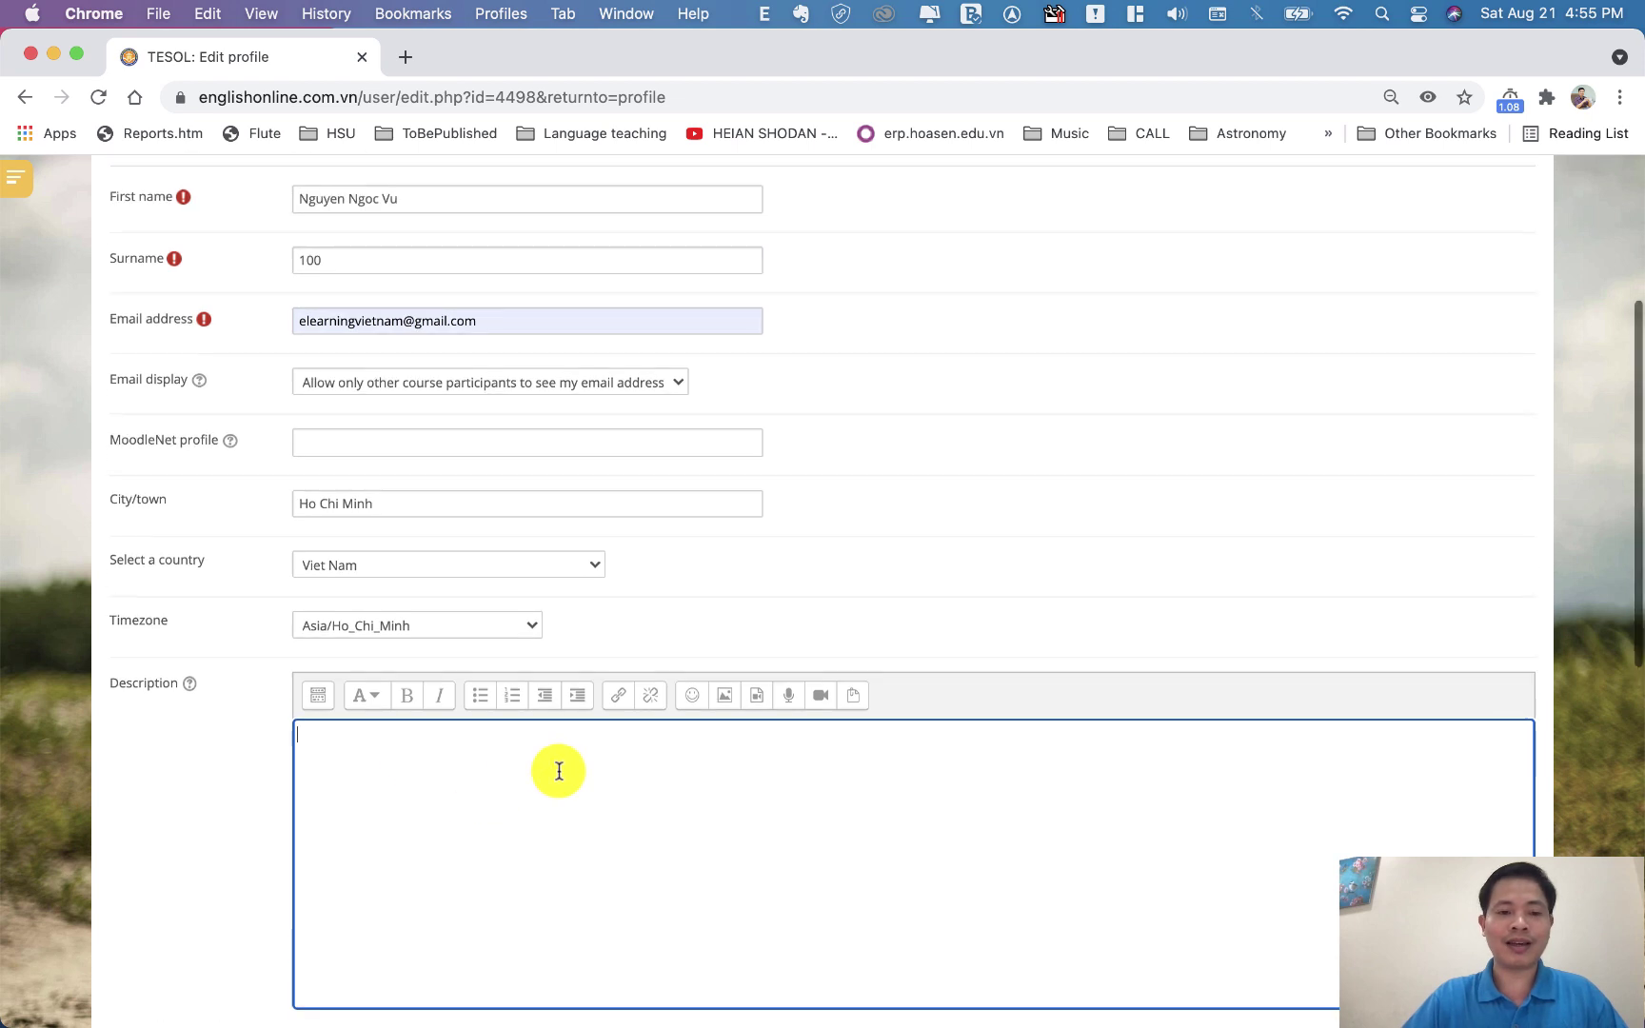
pyautogui.scroll(-4, 715, 833)
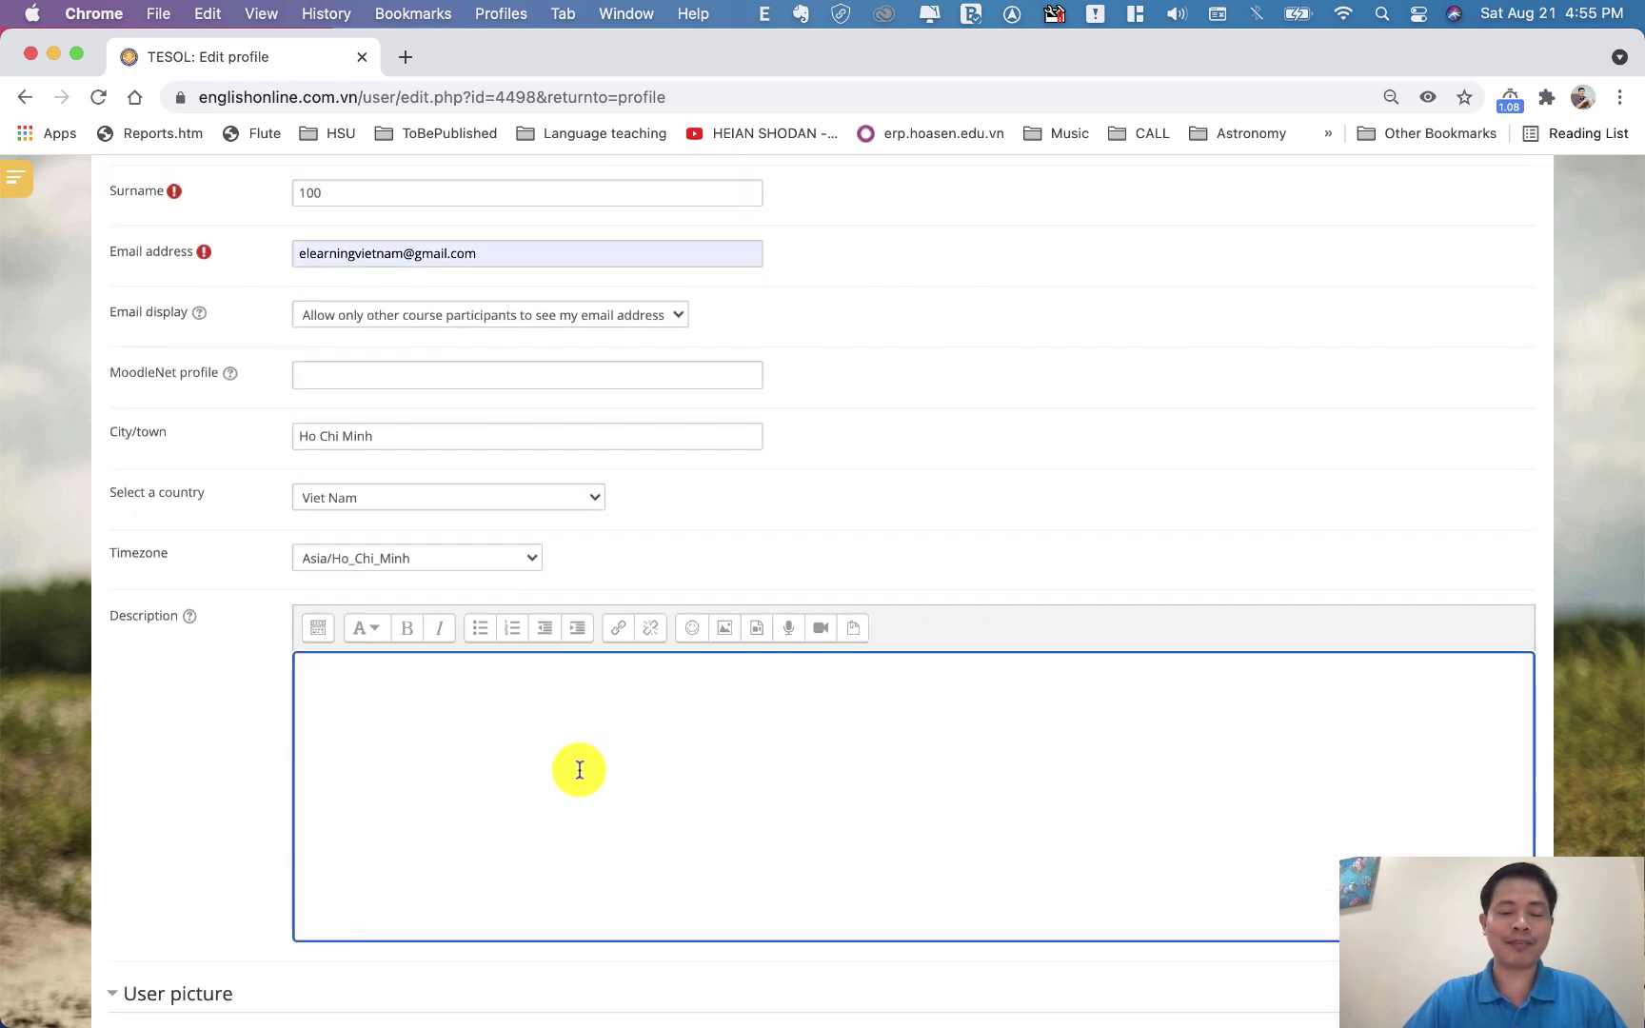
pyautogui.scroll(2, 613, 773)
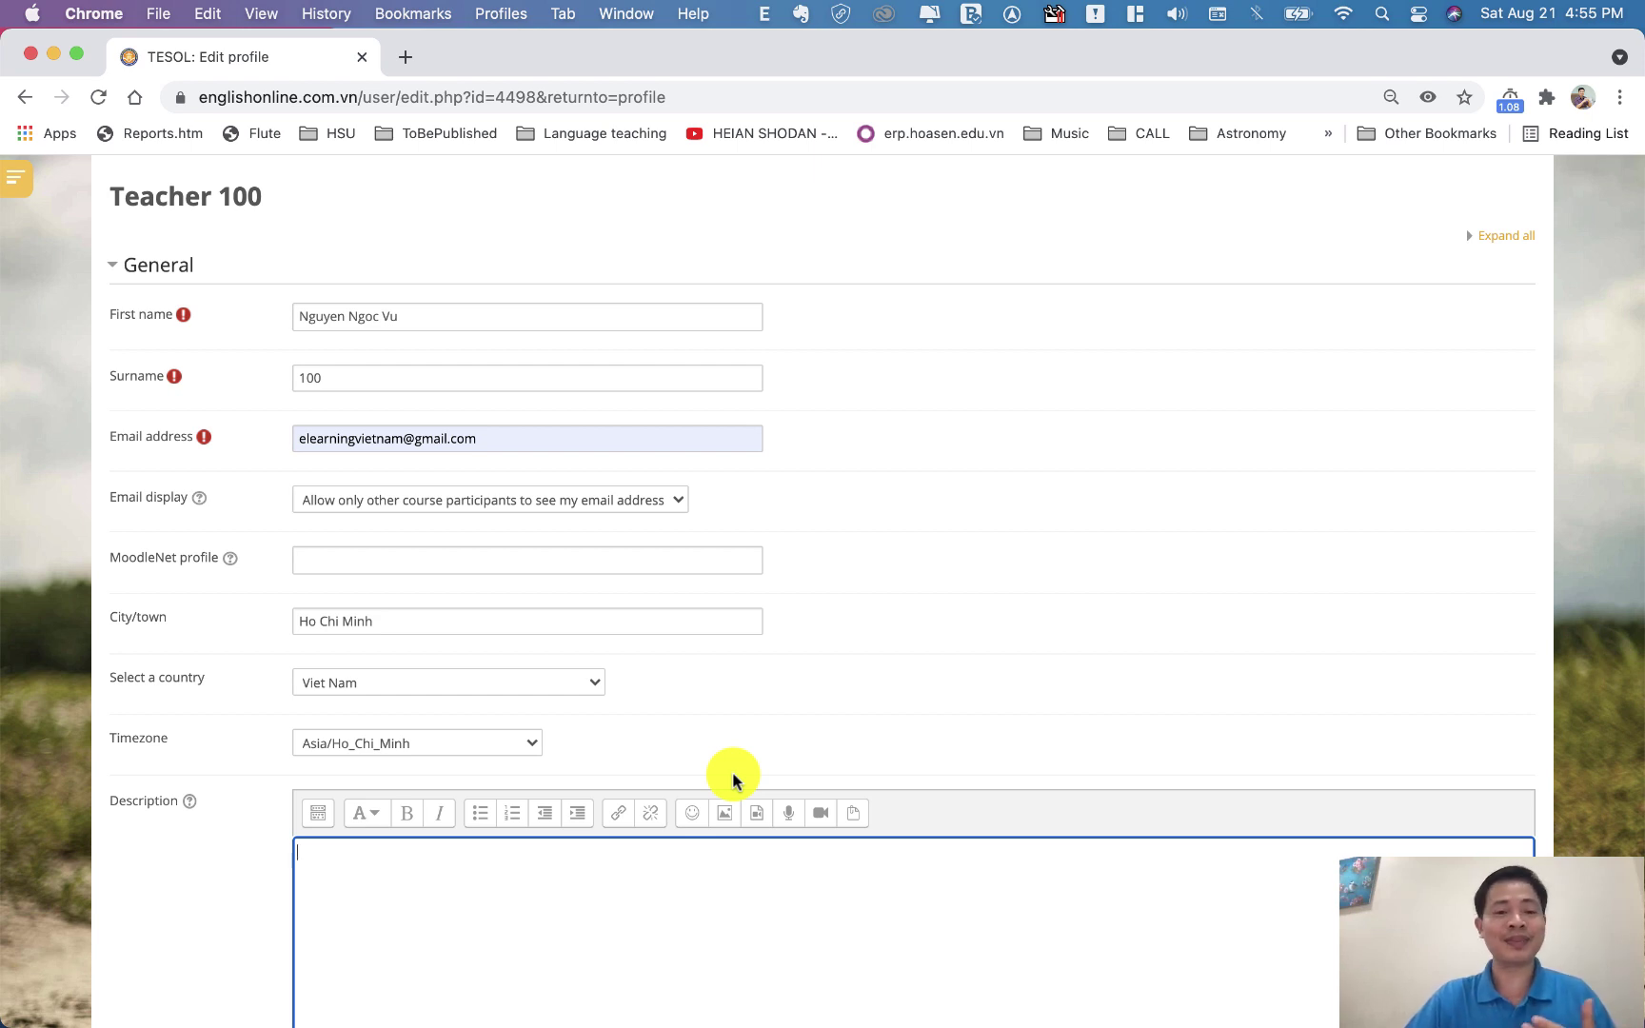
pyautogui.scroll(3, 733, 770)
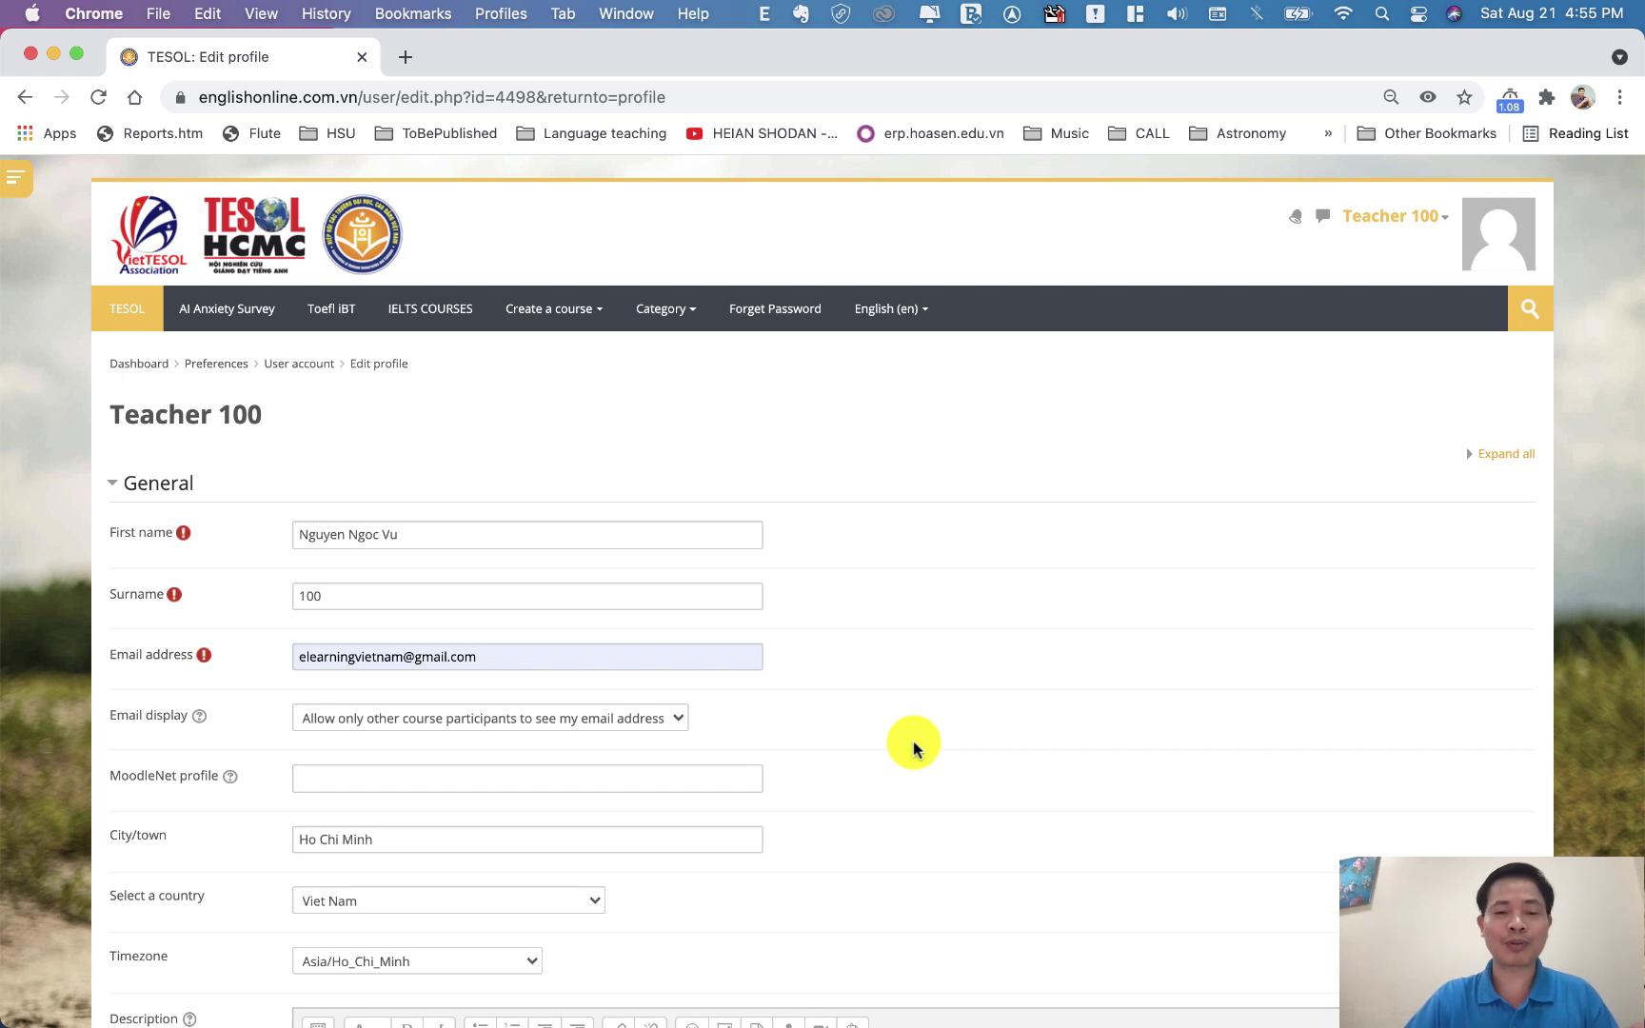
pyautogui.scroll(-2, 913, 740)
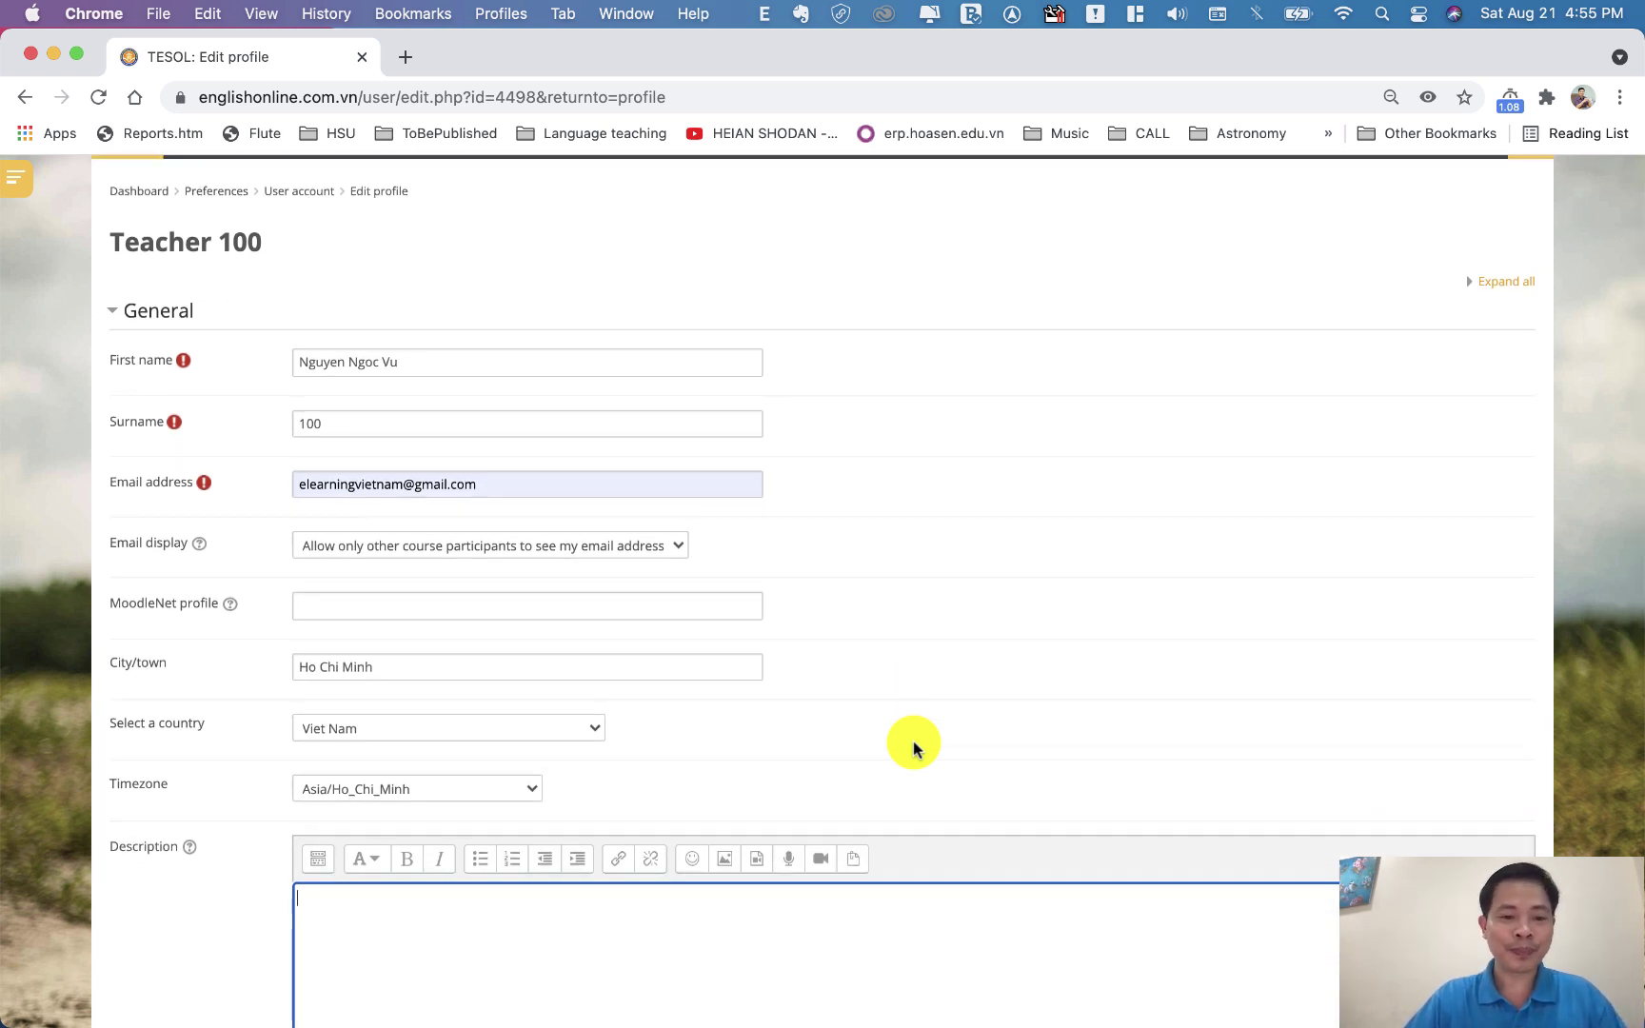
pyautogui.scroll(-8, 912, 740)
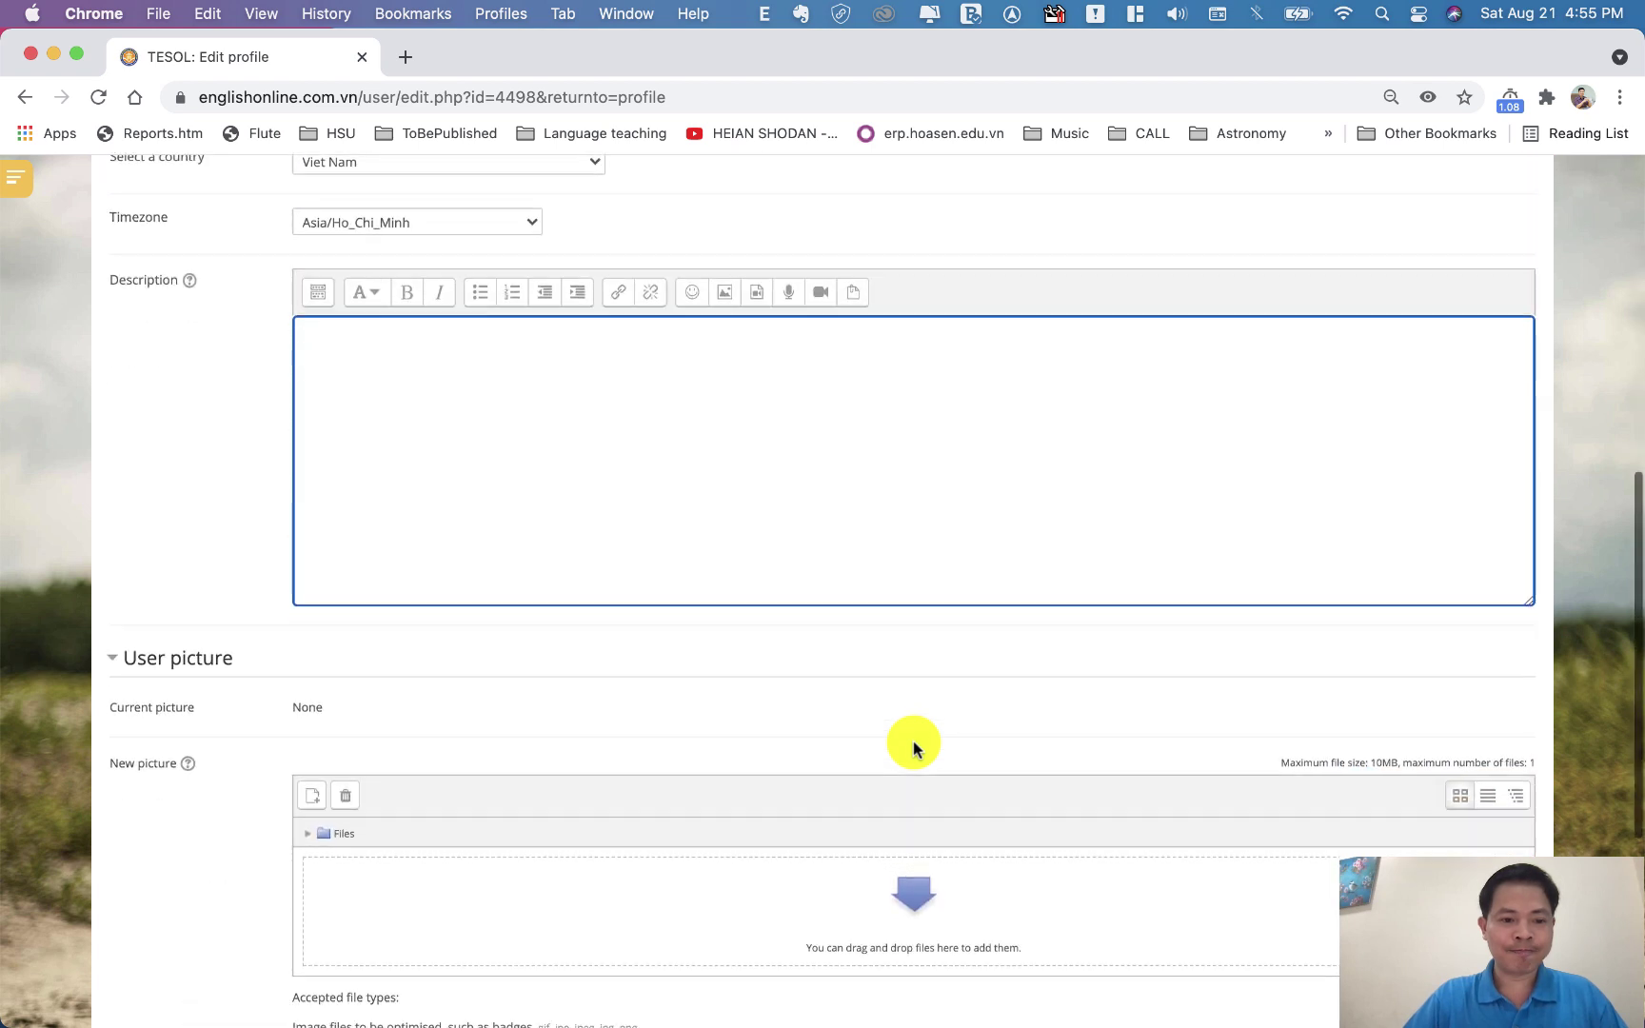
pyautogui.scroll(-1, 912, 741)
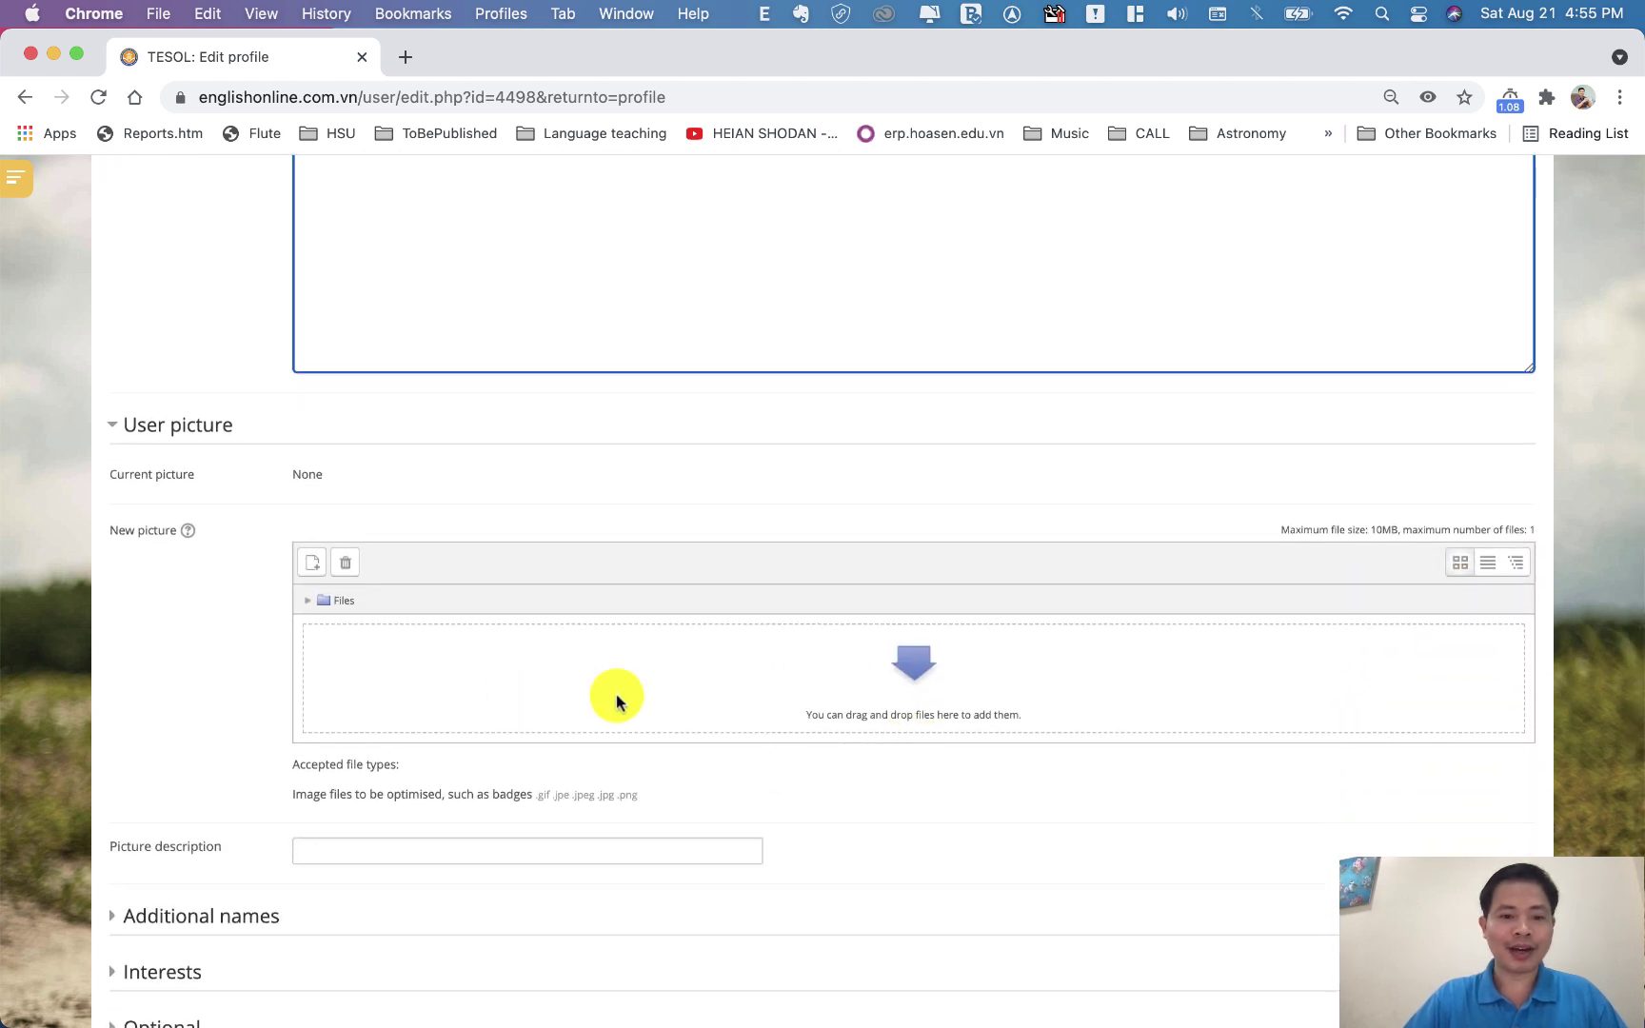
pyautogui.click(312, 562)
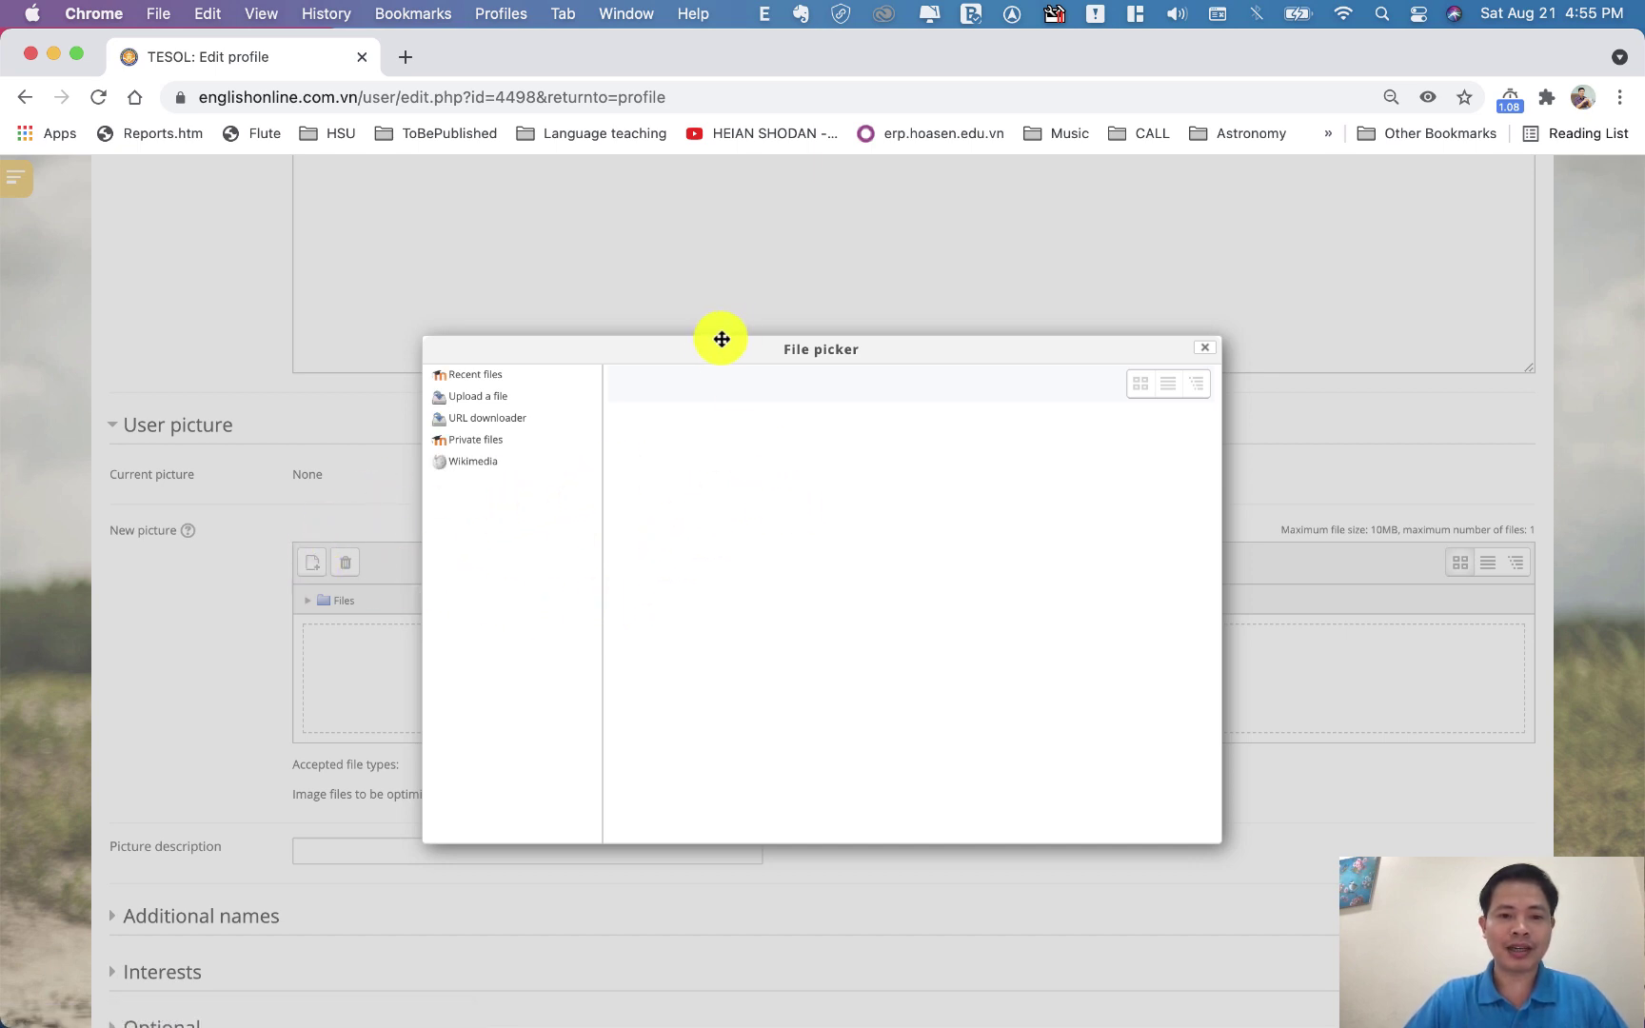
# Choose Upload a file in the File picker and open the Mac's Choose File dialog
pyautogui.moveTo(708, 347); pyautogui.dragTo(834, 283)
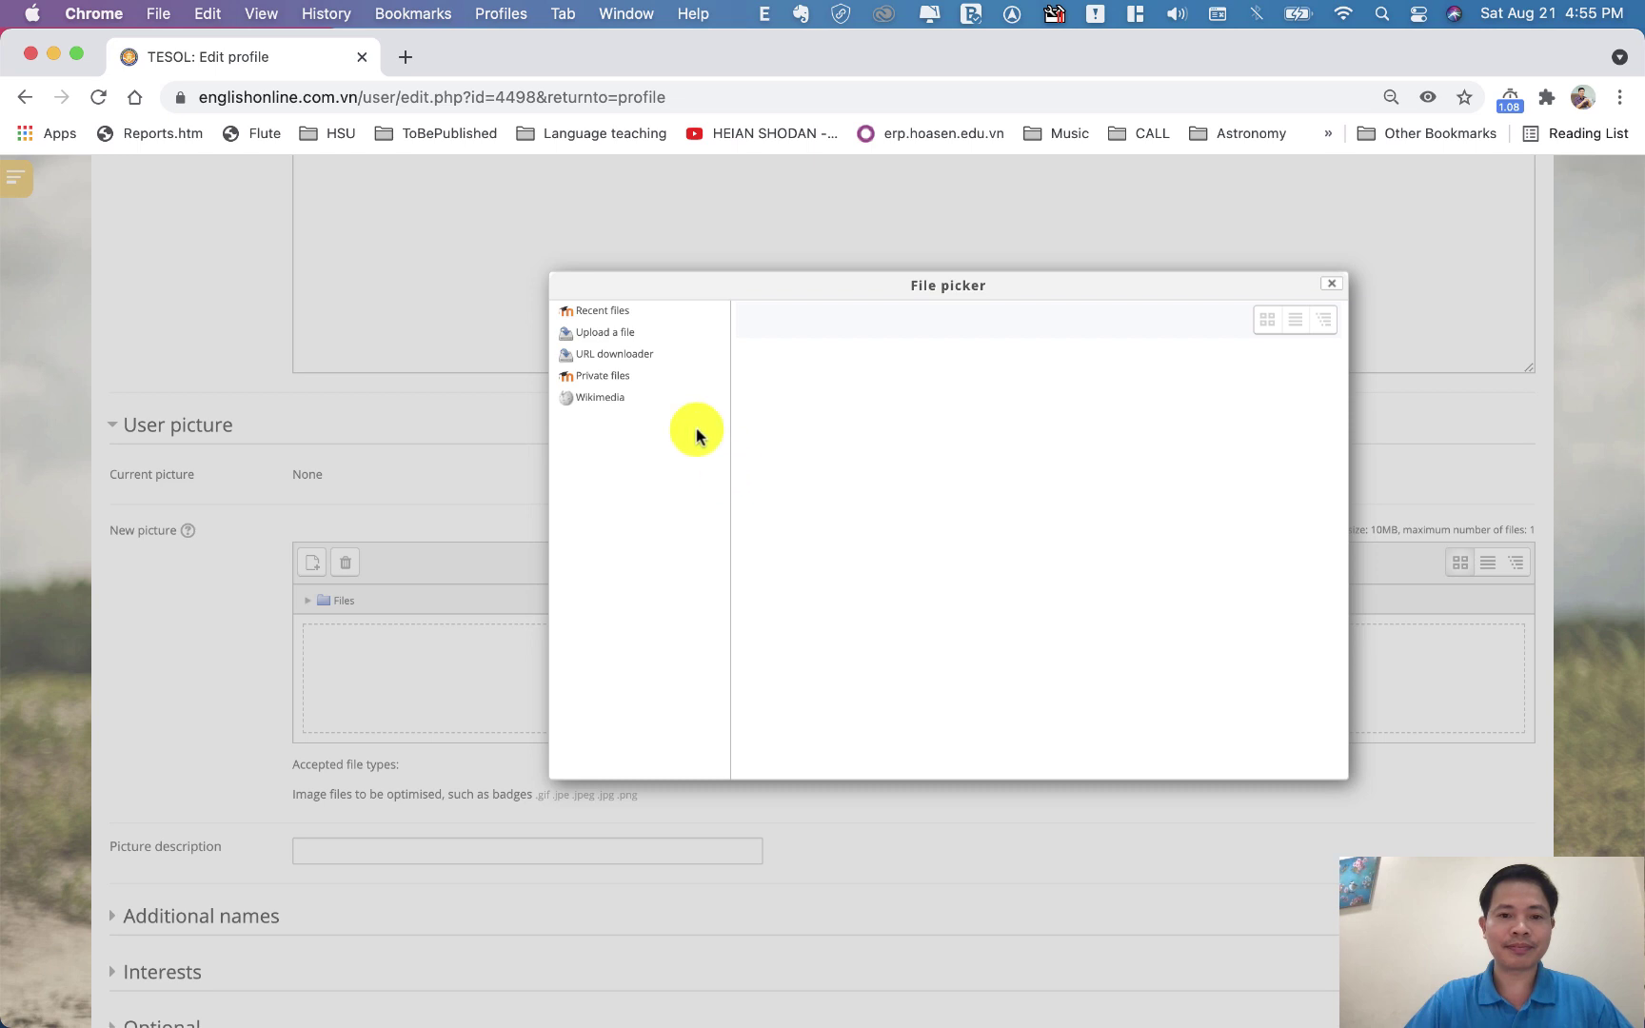
pyautogui.click(624, 339)
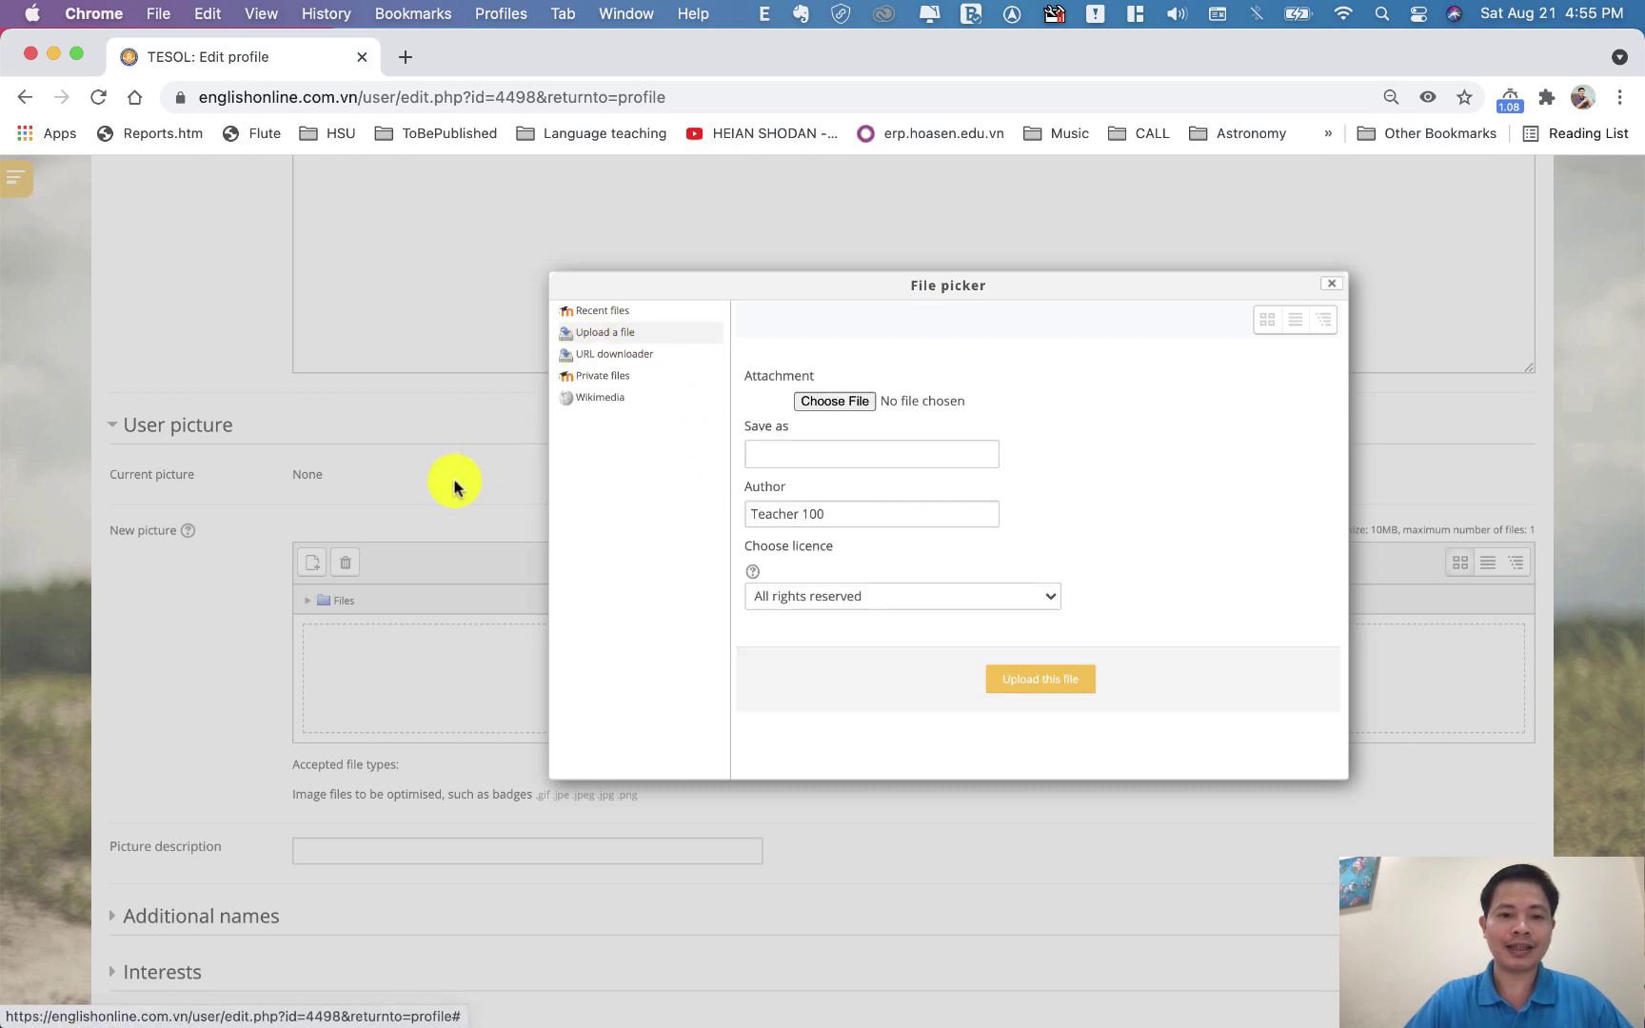
pyautogui.click(1332, 283)
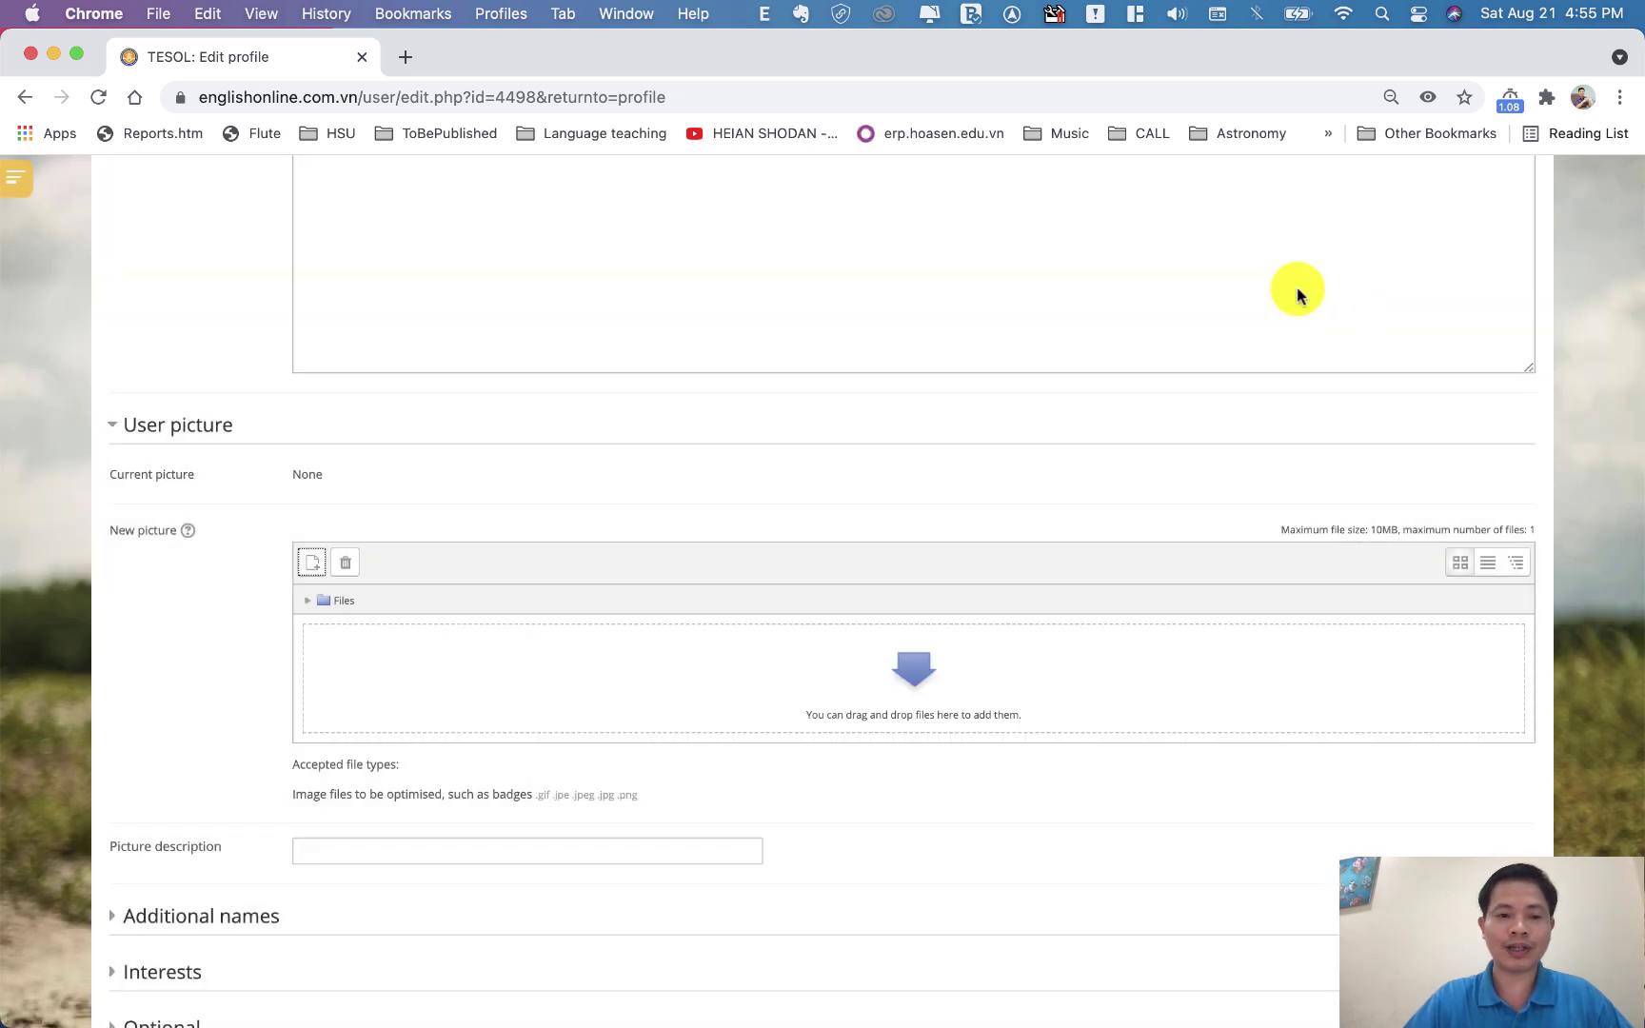
pyautogui.click(309, 569)
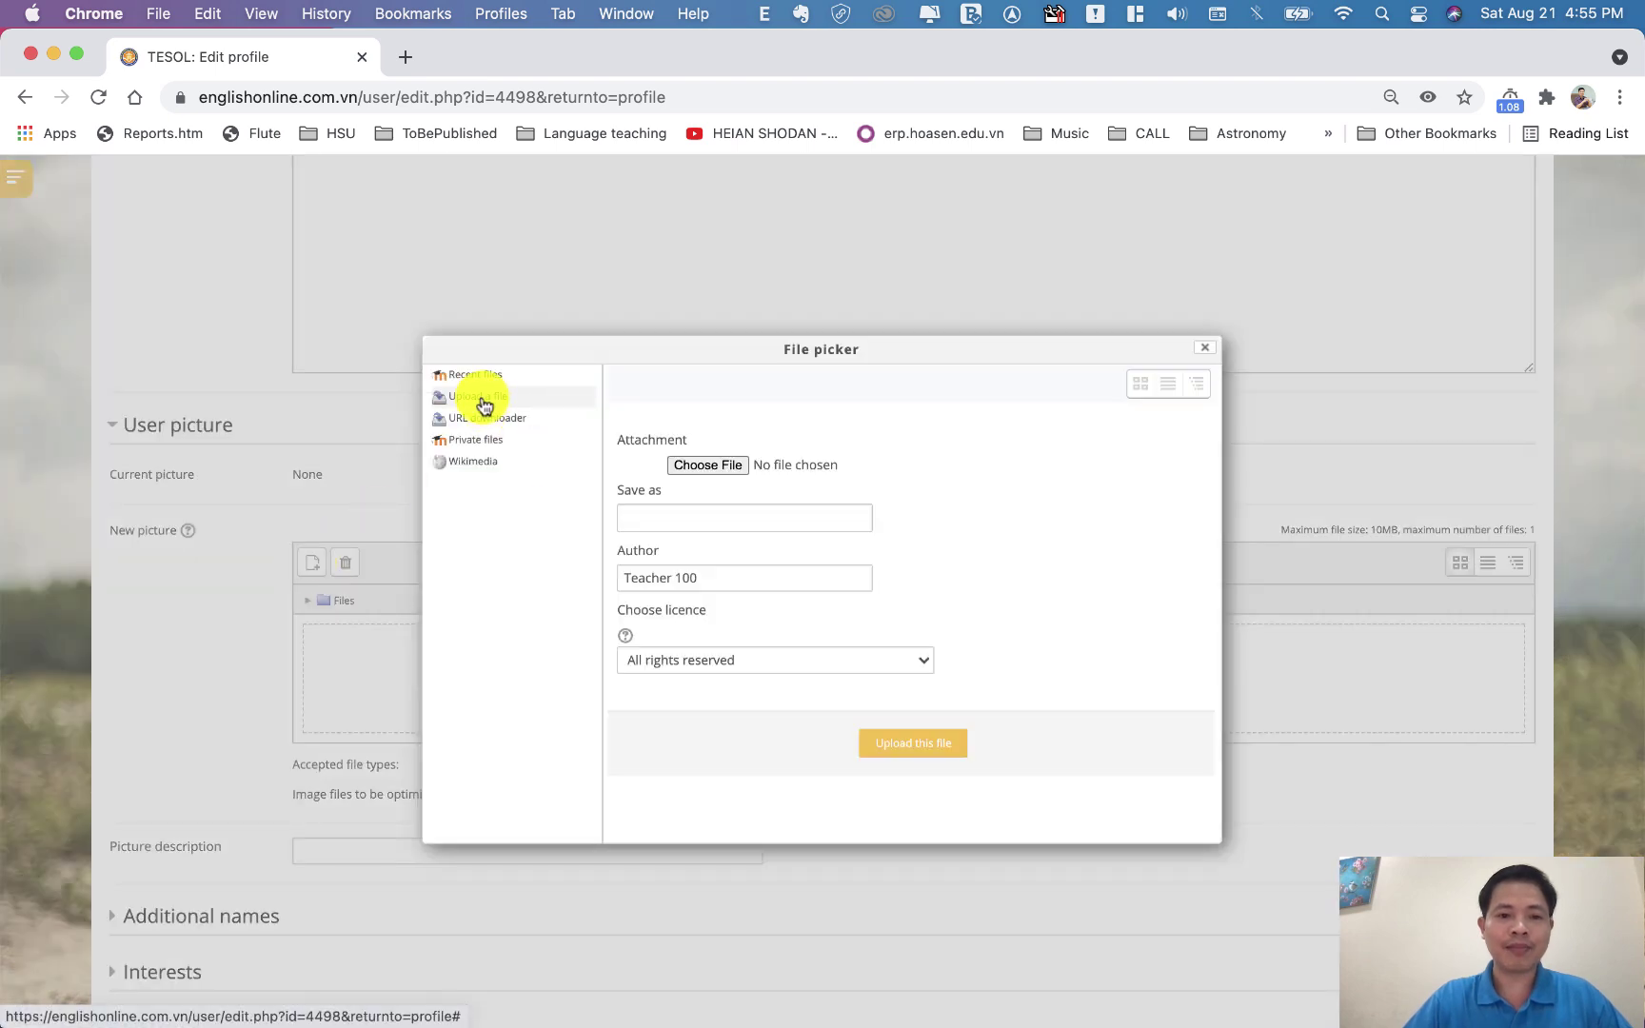
pyautogui.click(706, 466)
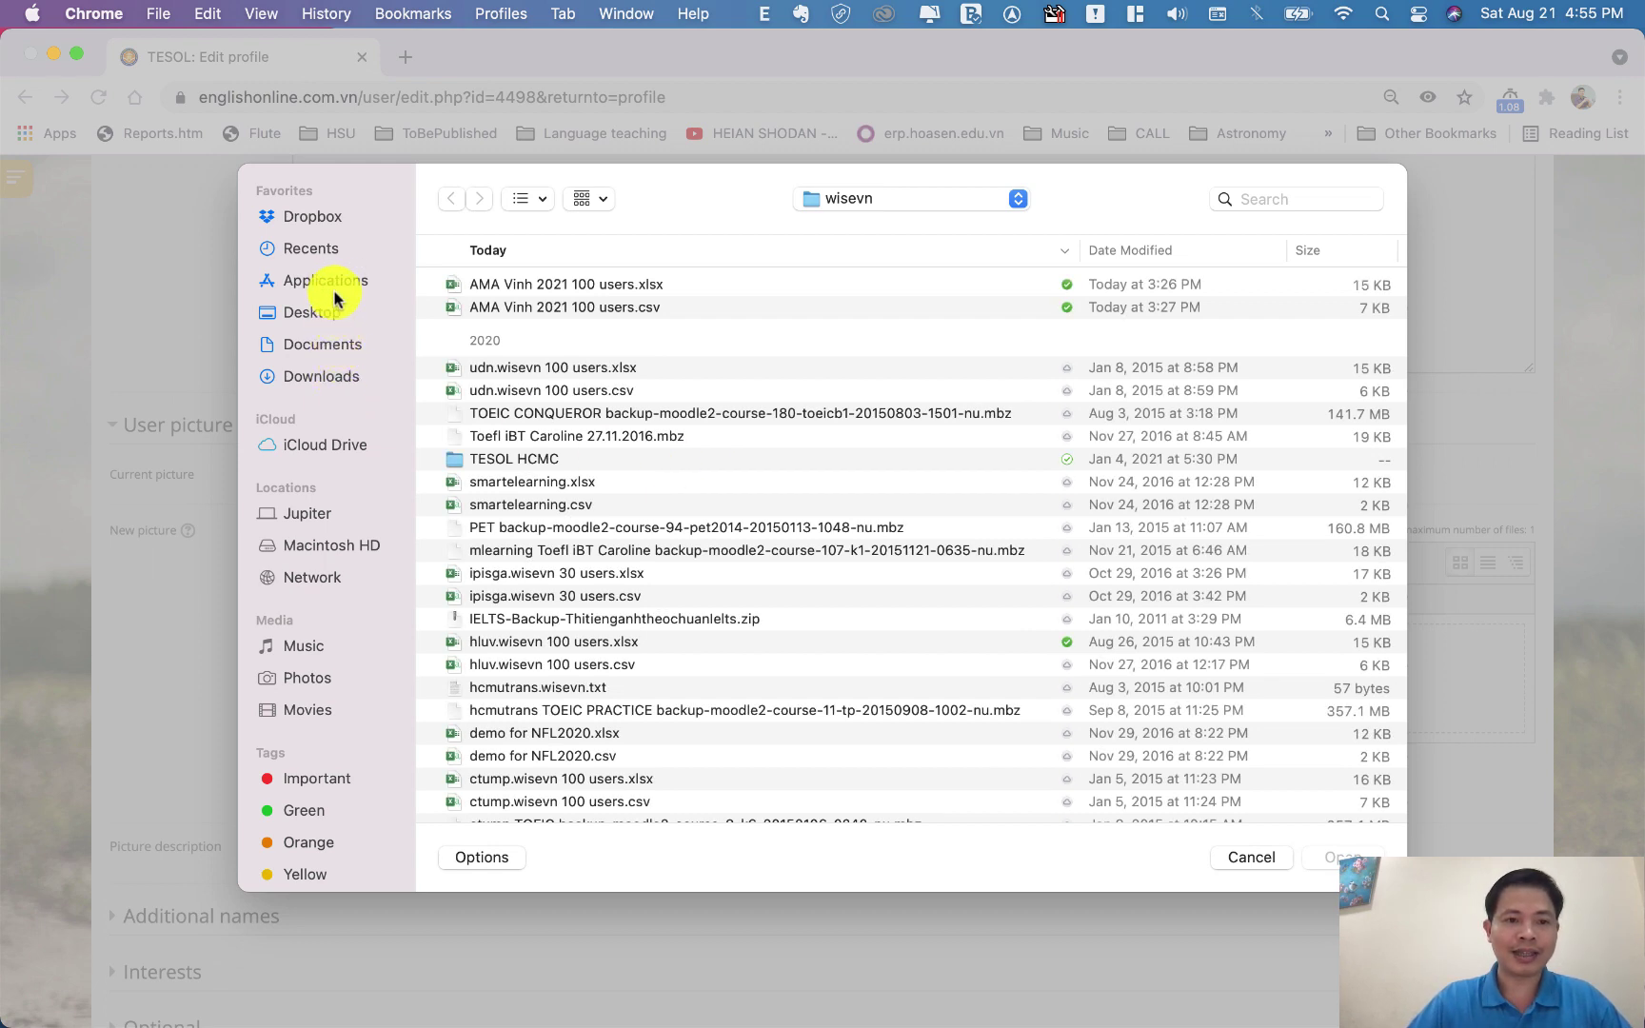
# Browse to the Dropbox > Photos > Profiles folder in the file dialog
pyautogui.click(305, 217)
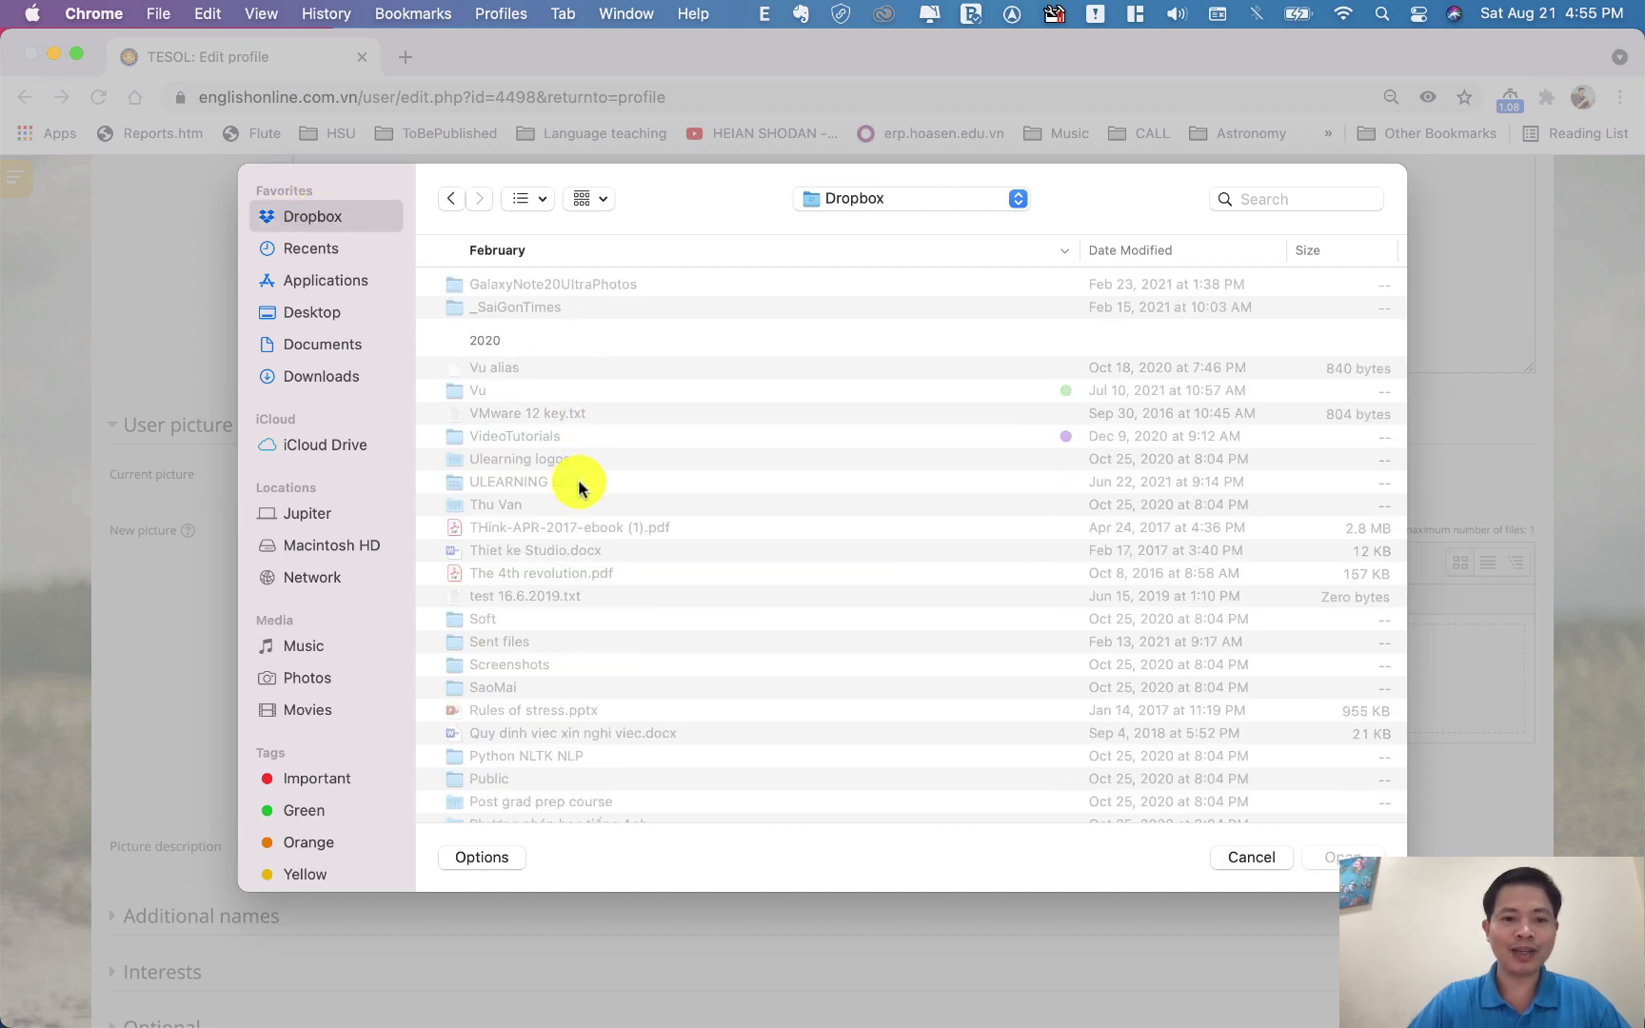
pyautogui.scroll(-2, 577, 481)
pyautogui.scroll(-3, 577, 533)
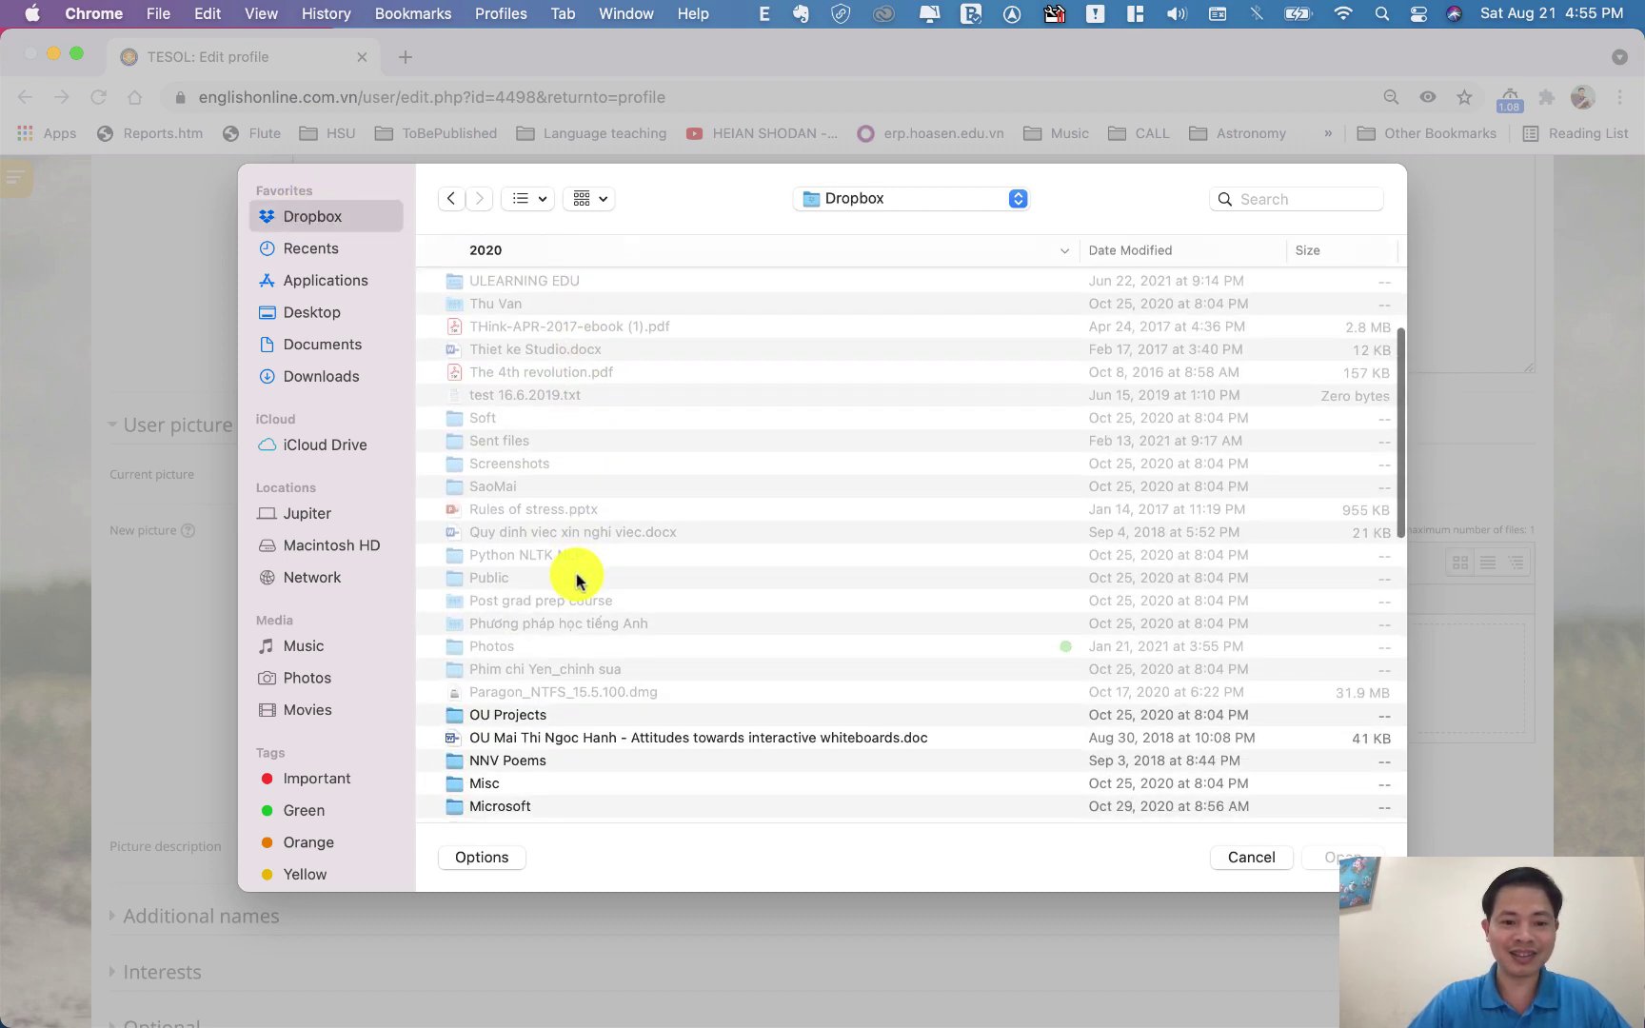
pyautogui.doubleClick(502, 649)
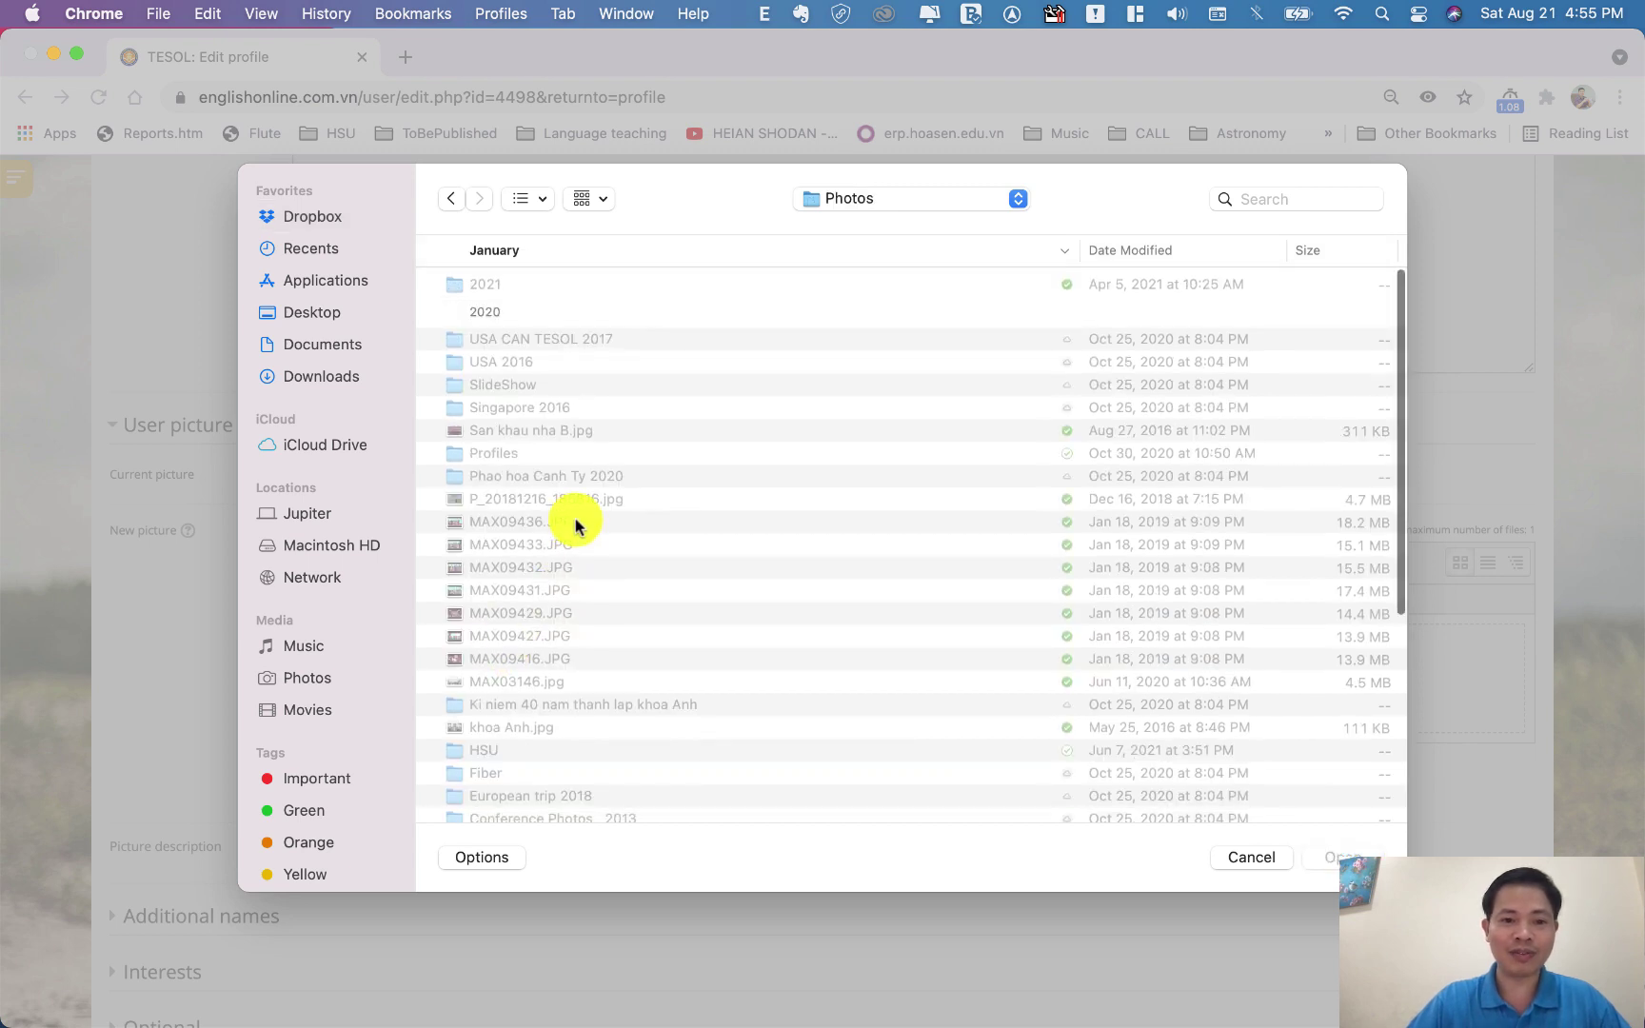
pyautogui.scroll(-5, 576, 524)
pyautogui.scroll(5, 575, 523)
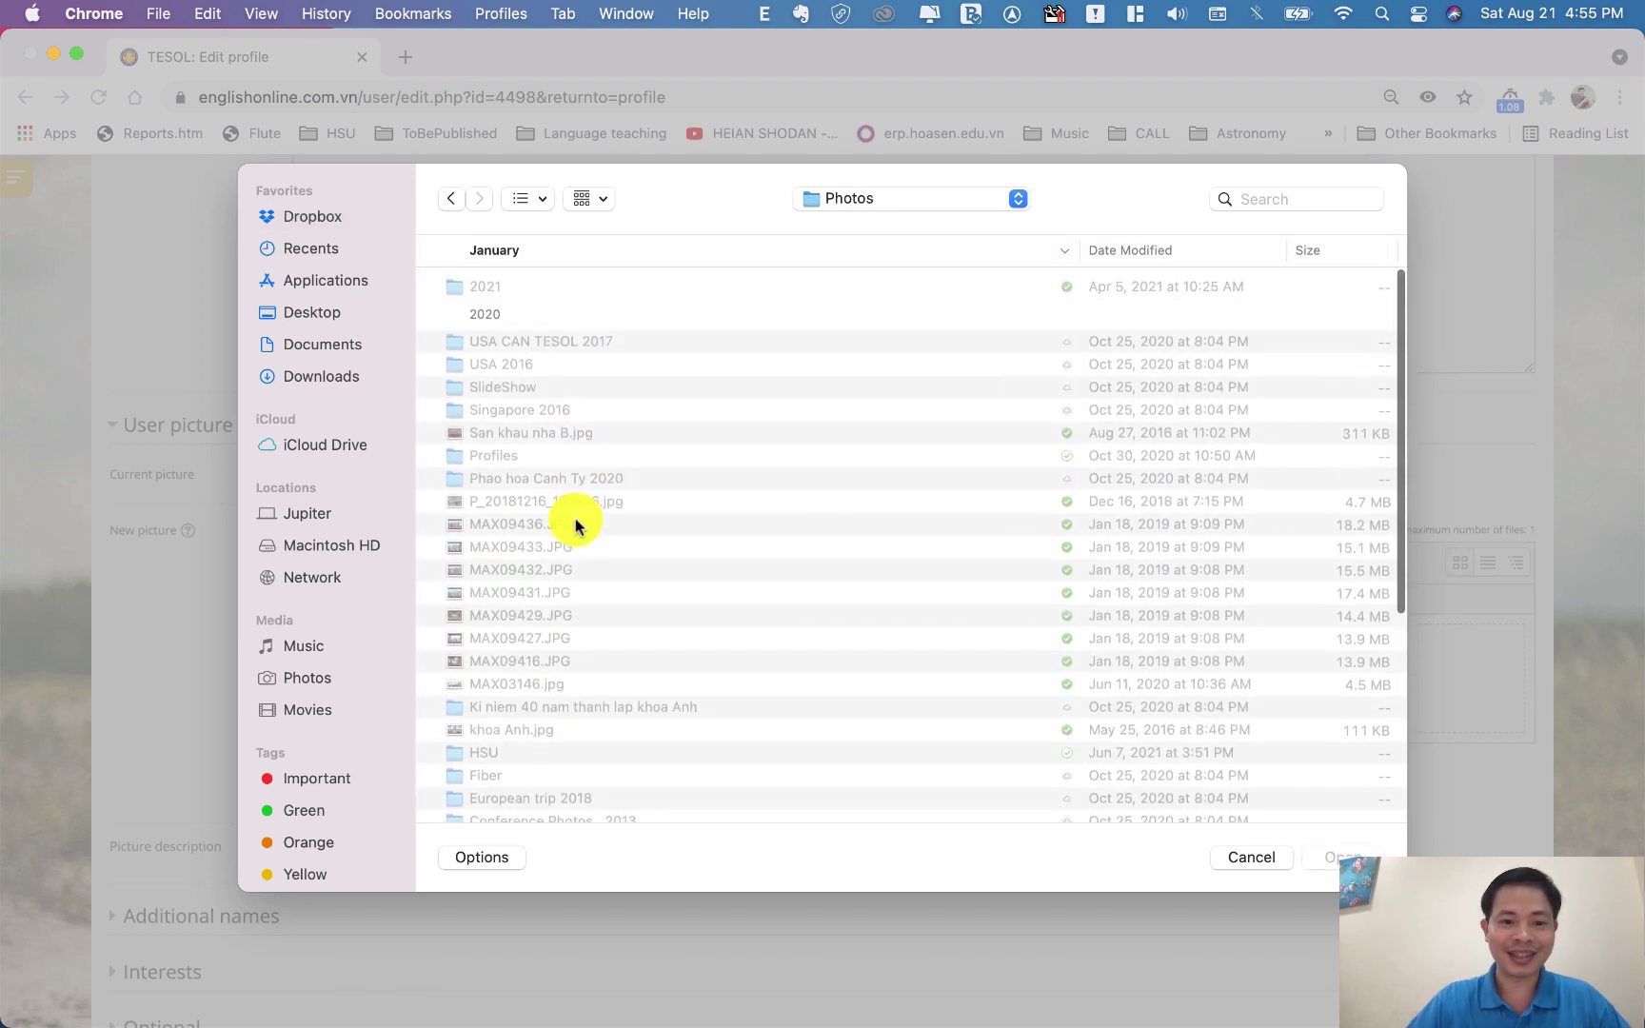
pyautogui.doubleClick(514, 454)
# Select 150-150.jpg and upload it as the new profile picture
pyautogui.scroll(-5, 714, 502)
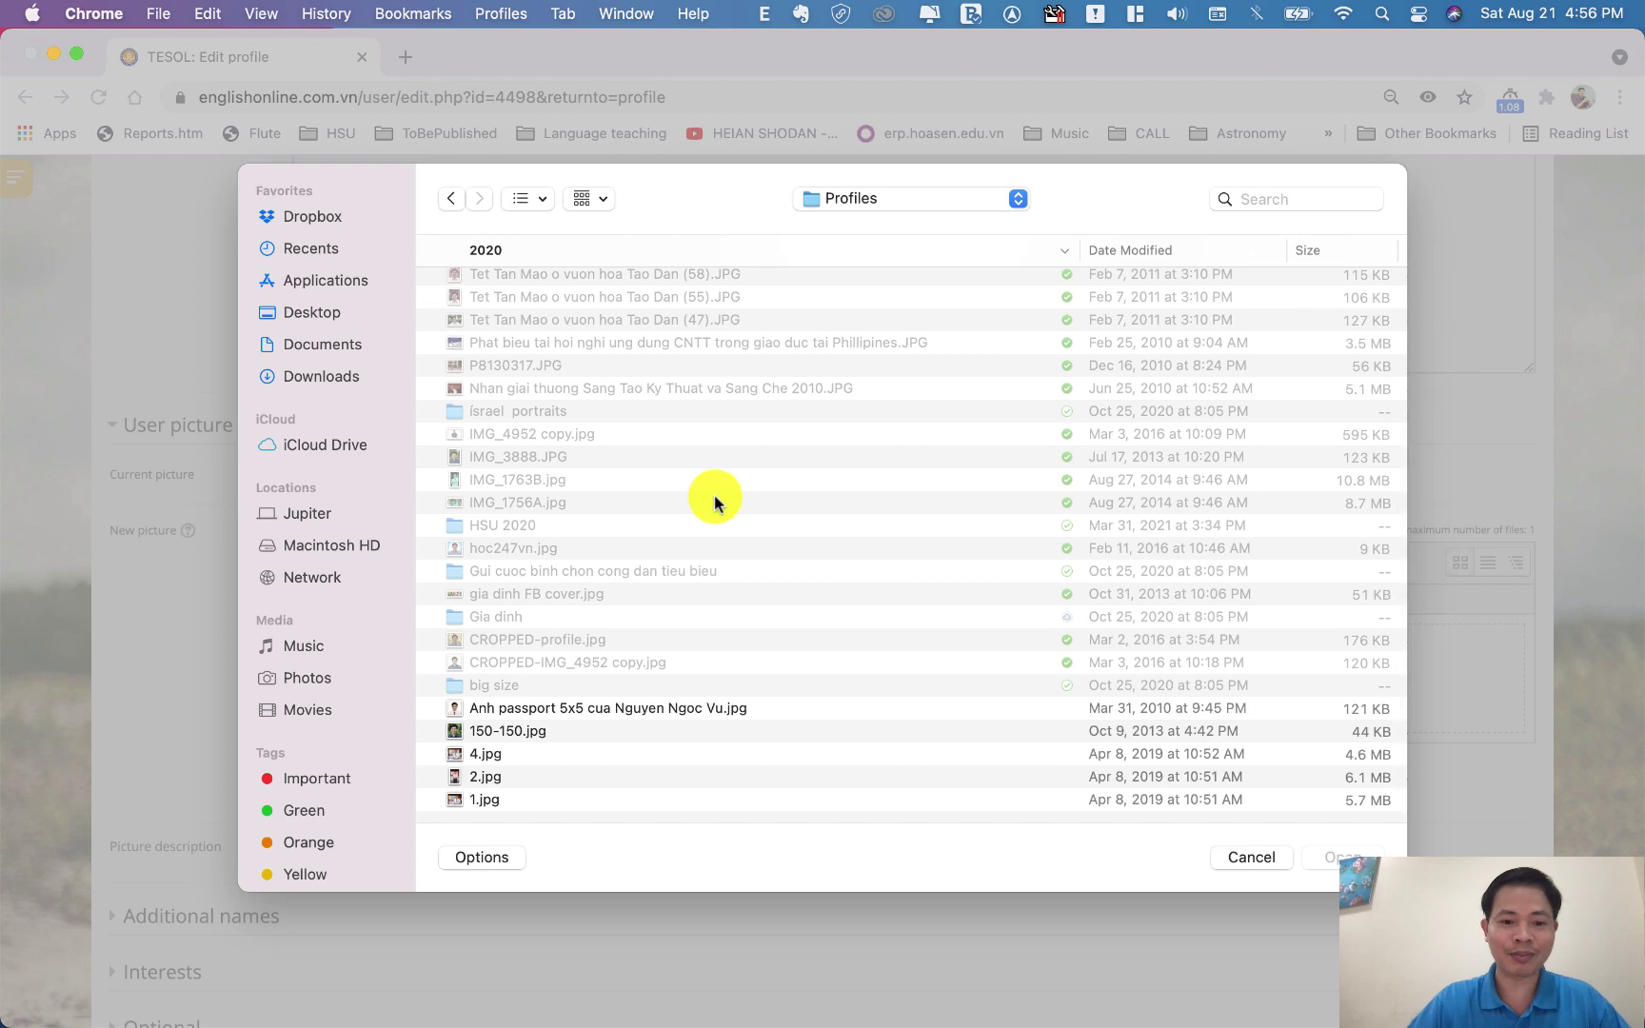
pyautogui.doubleClick(508, 732)
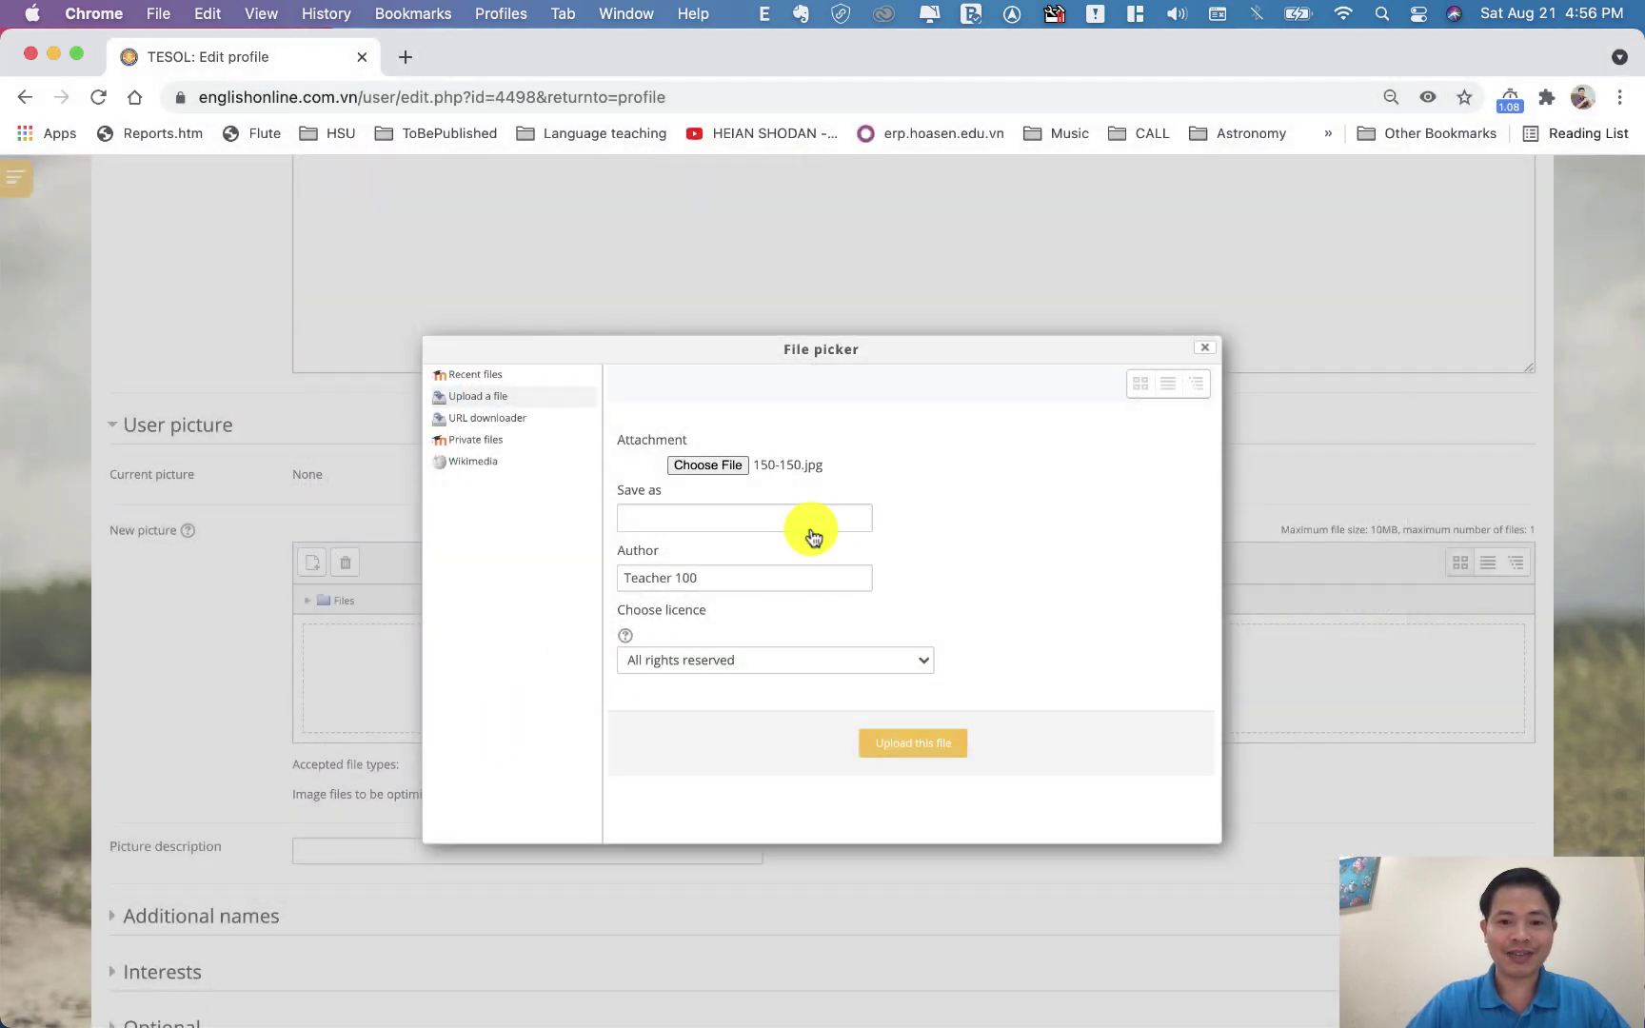
pyautogui.click(912, 745)
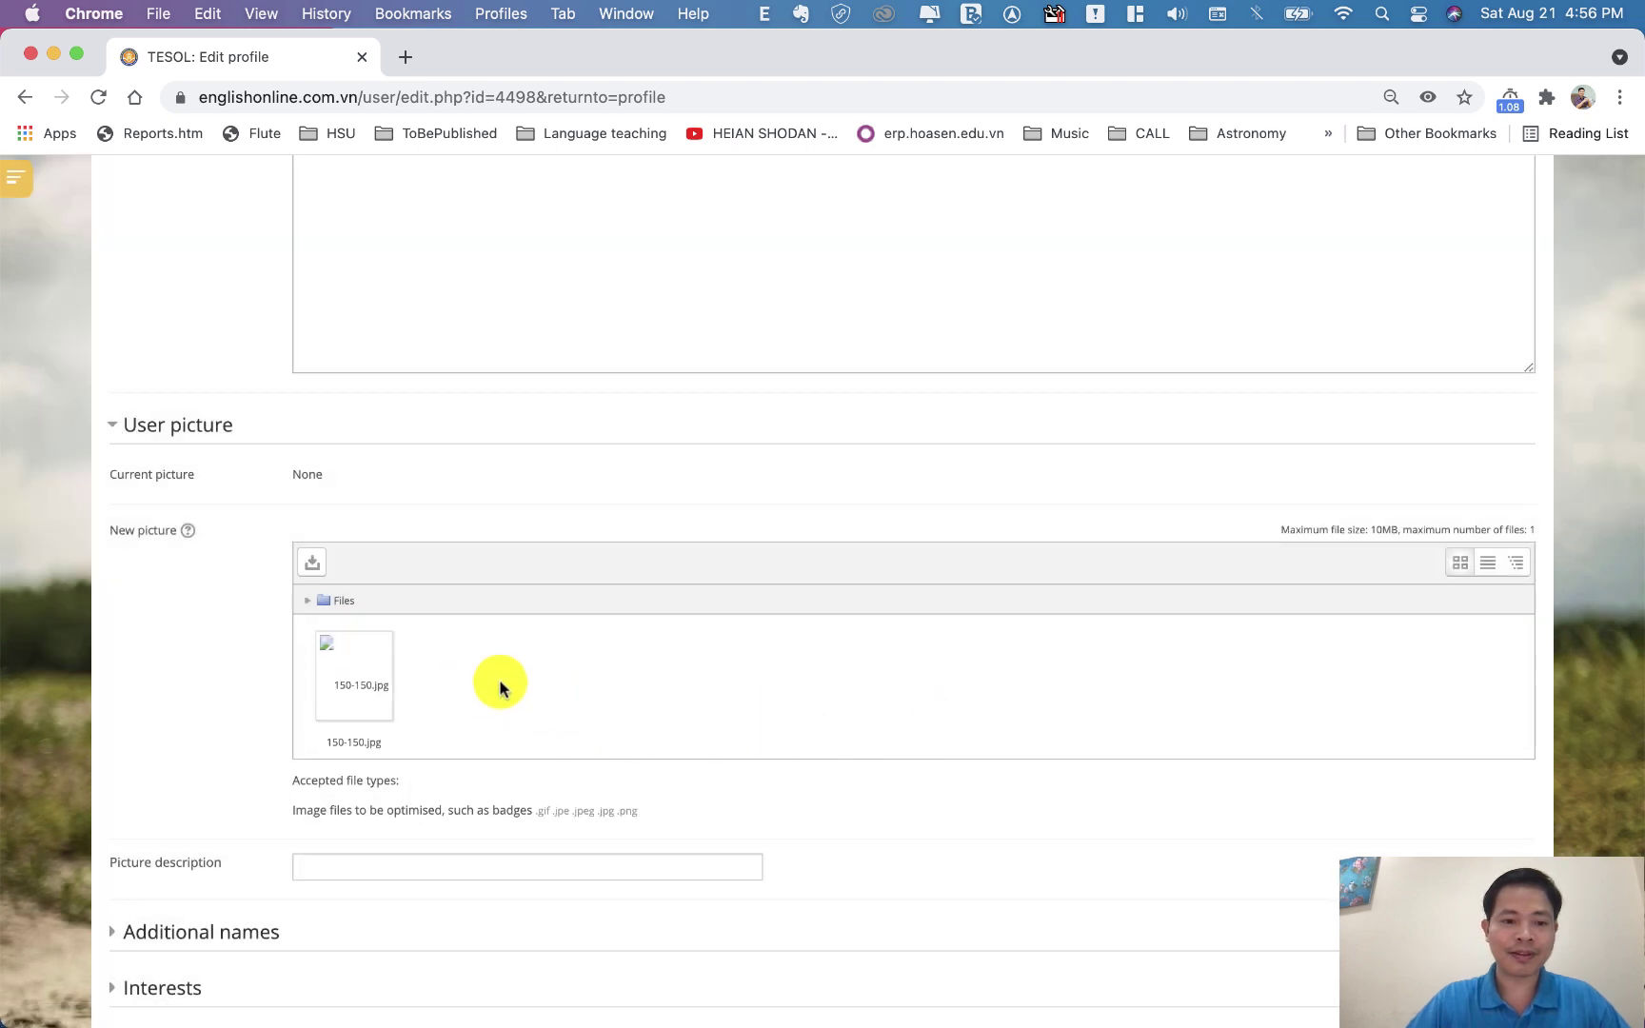
pyautogui.scroll(-2, 501, 687)
# Expand the Additional names, Interests and Optional headers lower in the Edit profile form
pyautogui.scroll(5, 502, 688)
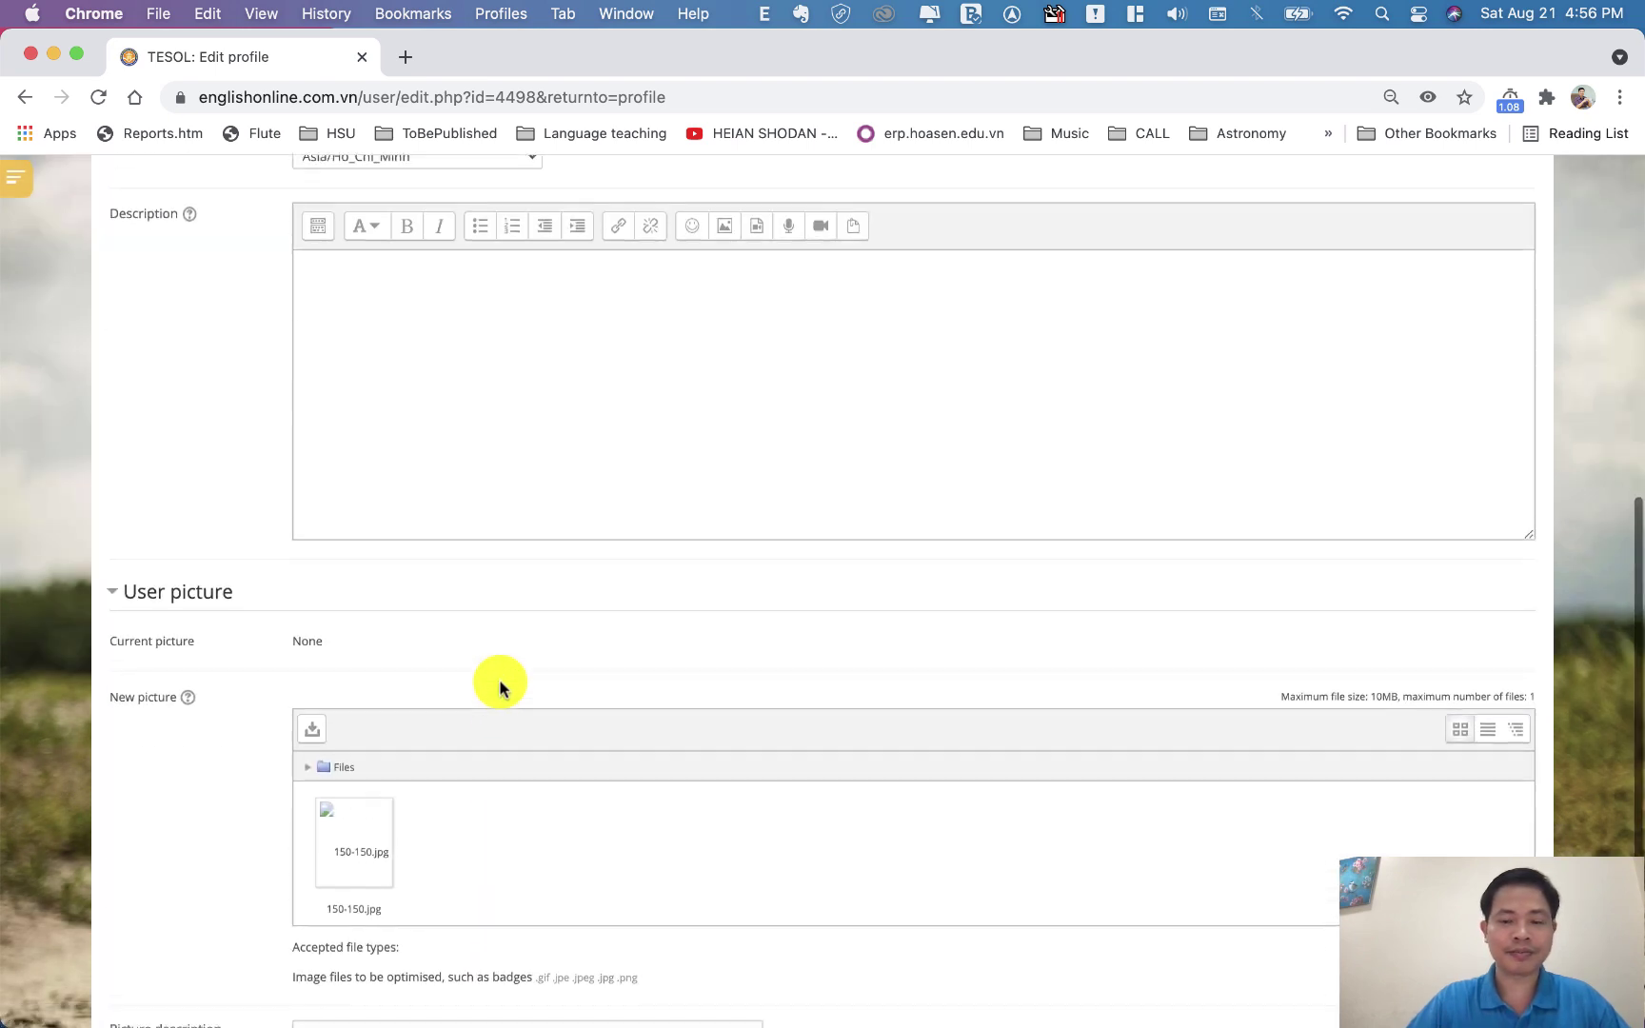
pyautogui.scroll(8, 502, 688)
pyautogui.scroll(-2, 504, 689)
pyautogui.scroll(-10, 502, 687)
pyautogui.scroll(-1, 496, 680)
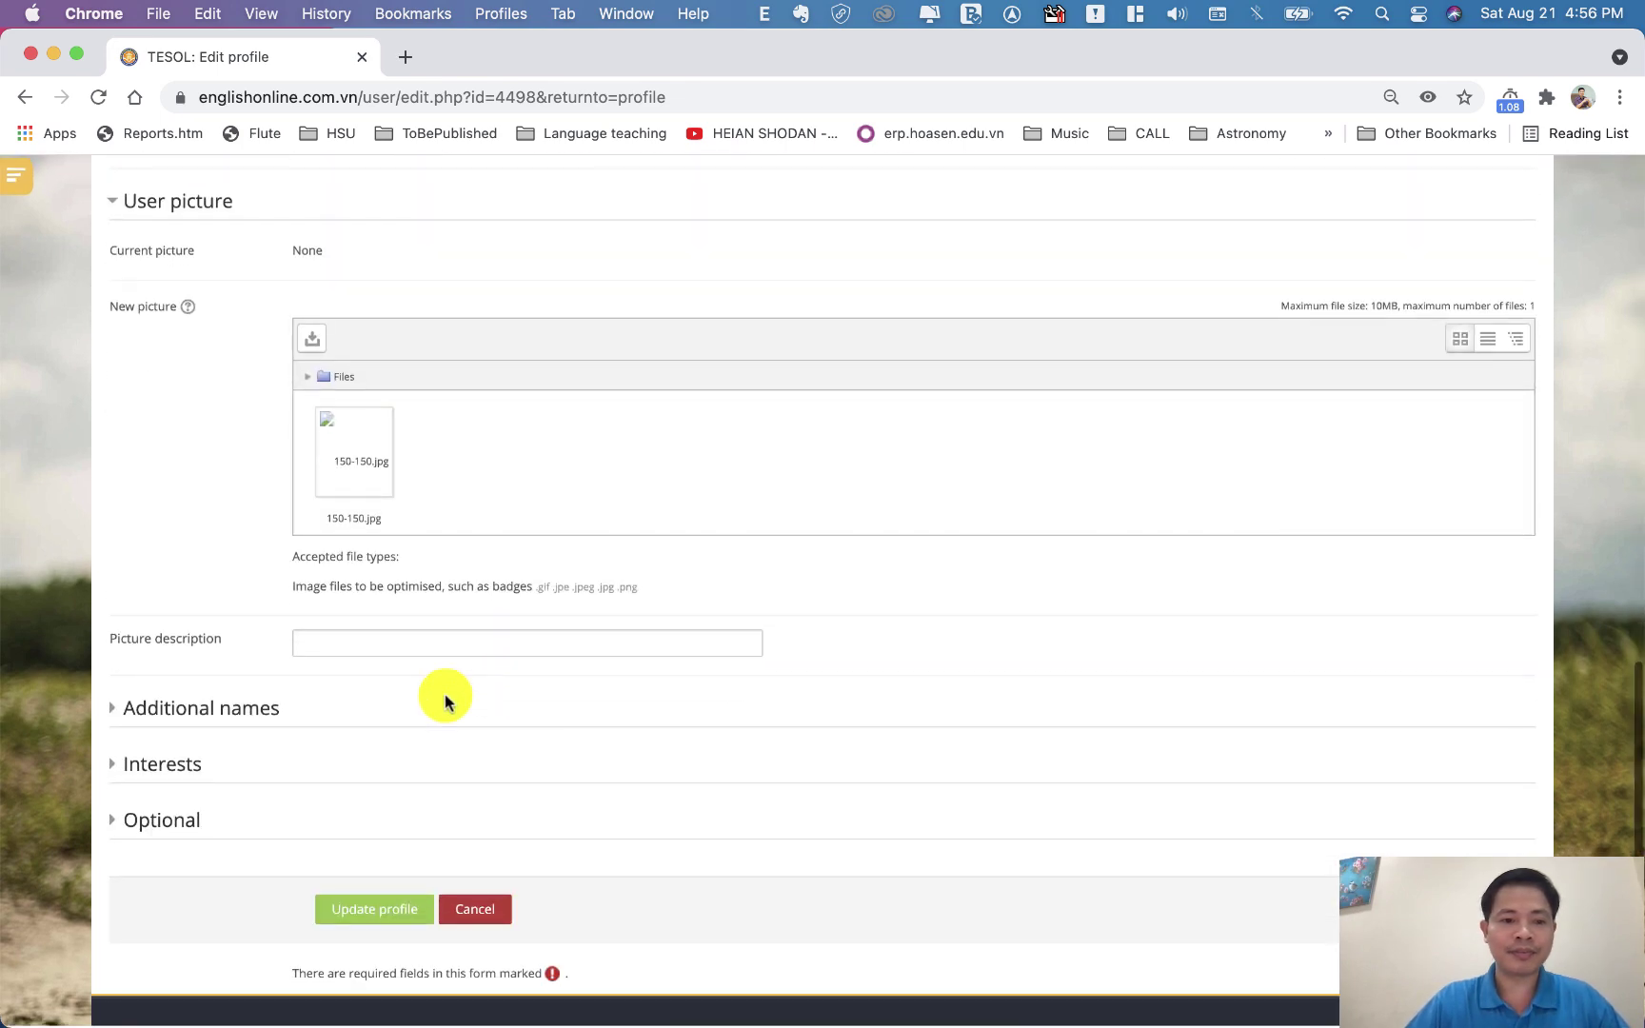
pyautogui.click(244, 714)
pyautogui.scroll(-3, 239, 709)
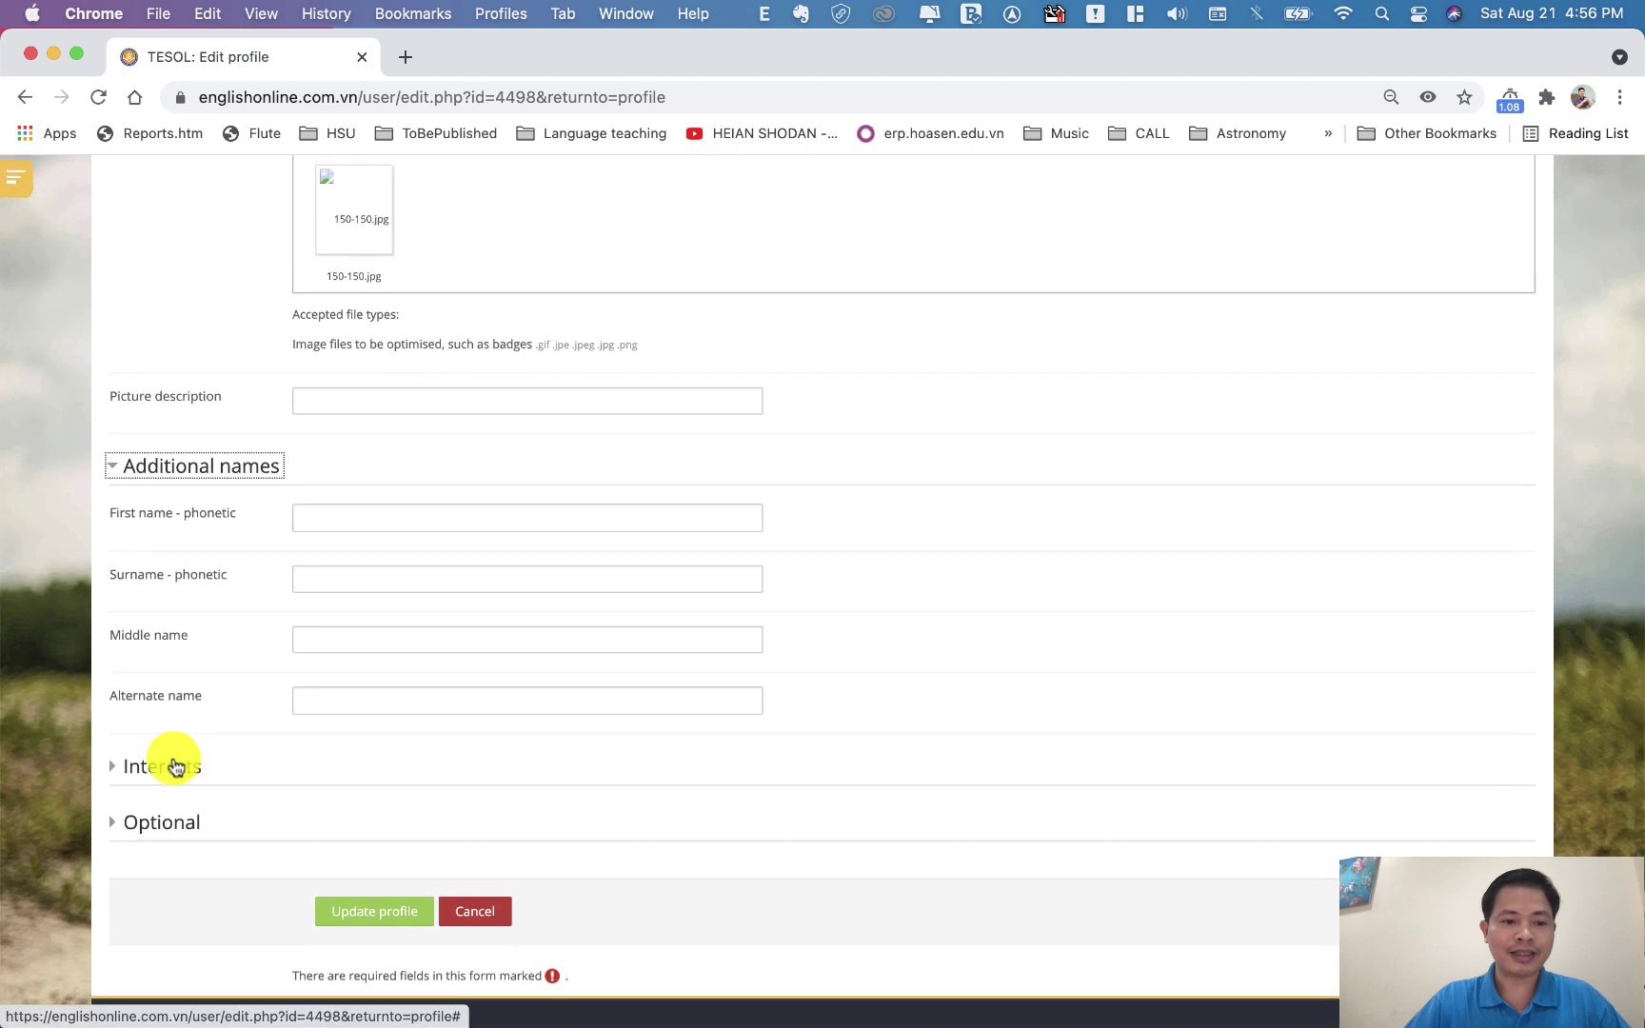
pyautogui.click(176, 765)
pyautogui.scroll(-2, 291, 766)
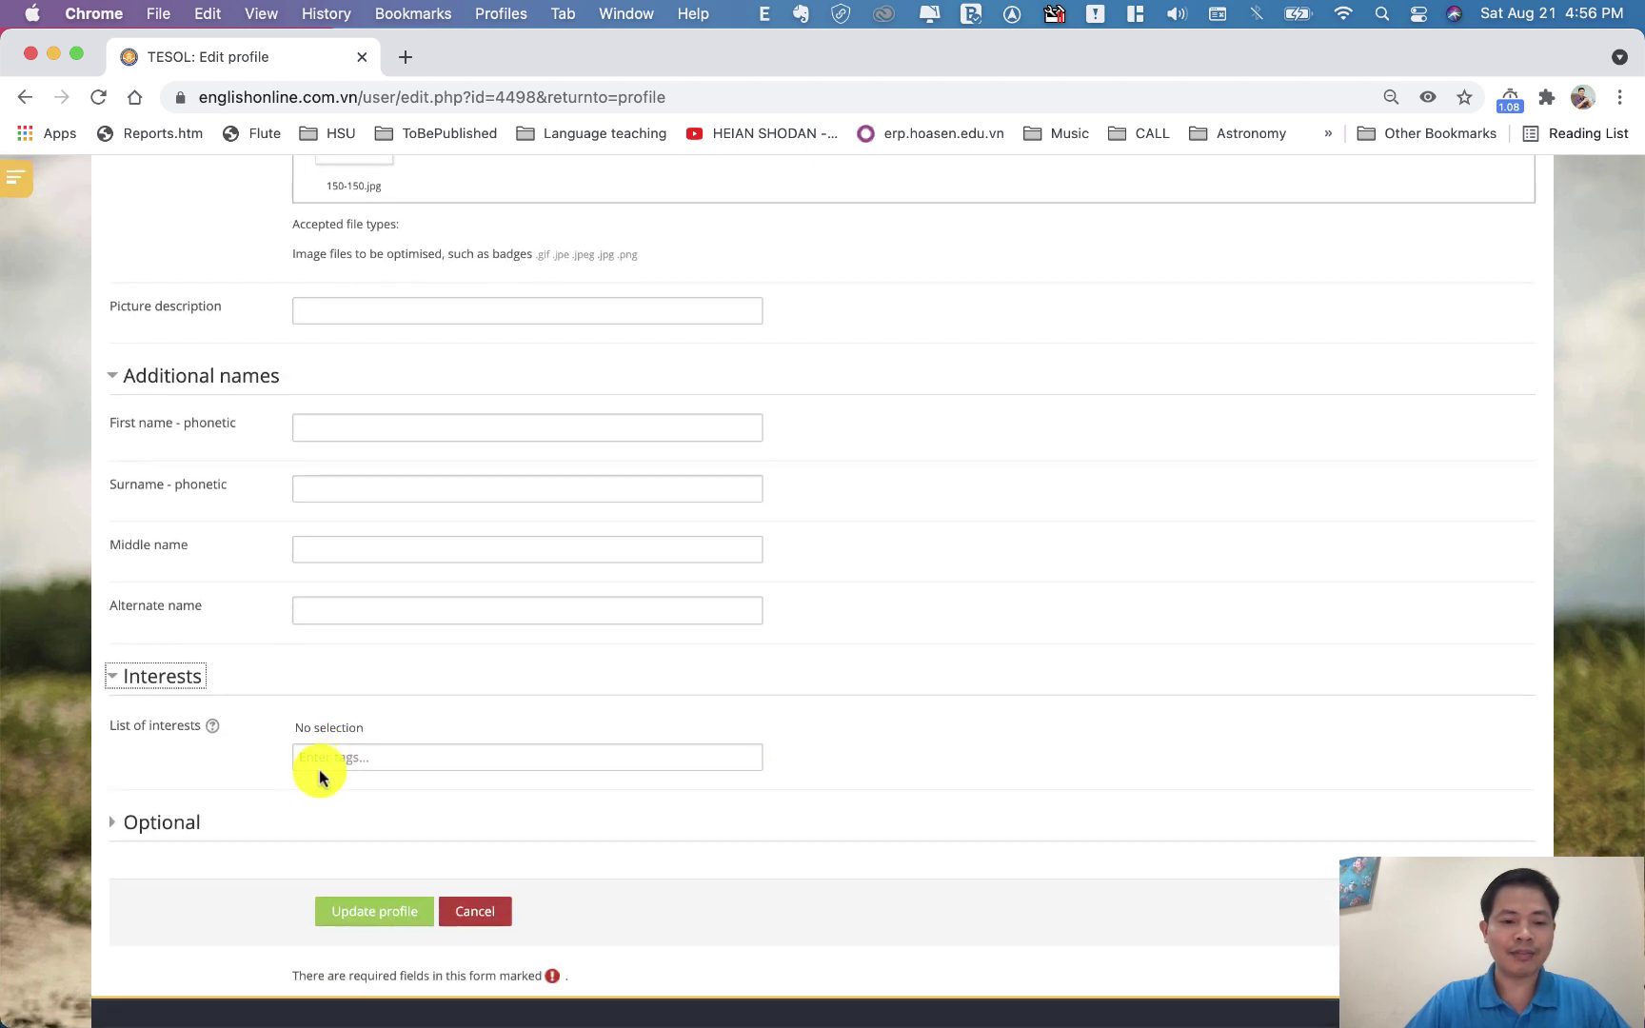
pyautogui.click(172, 824)
pyautogui.scroll(-5, 370, 666)
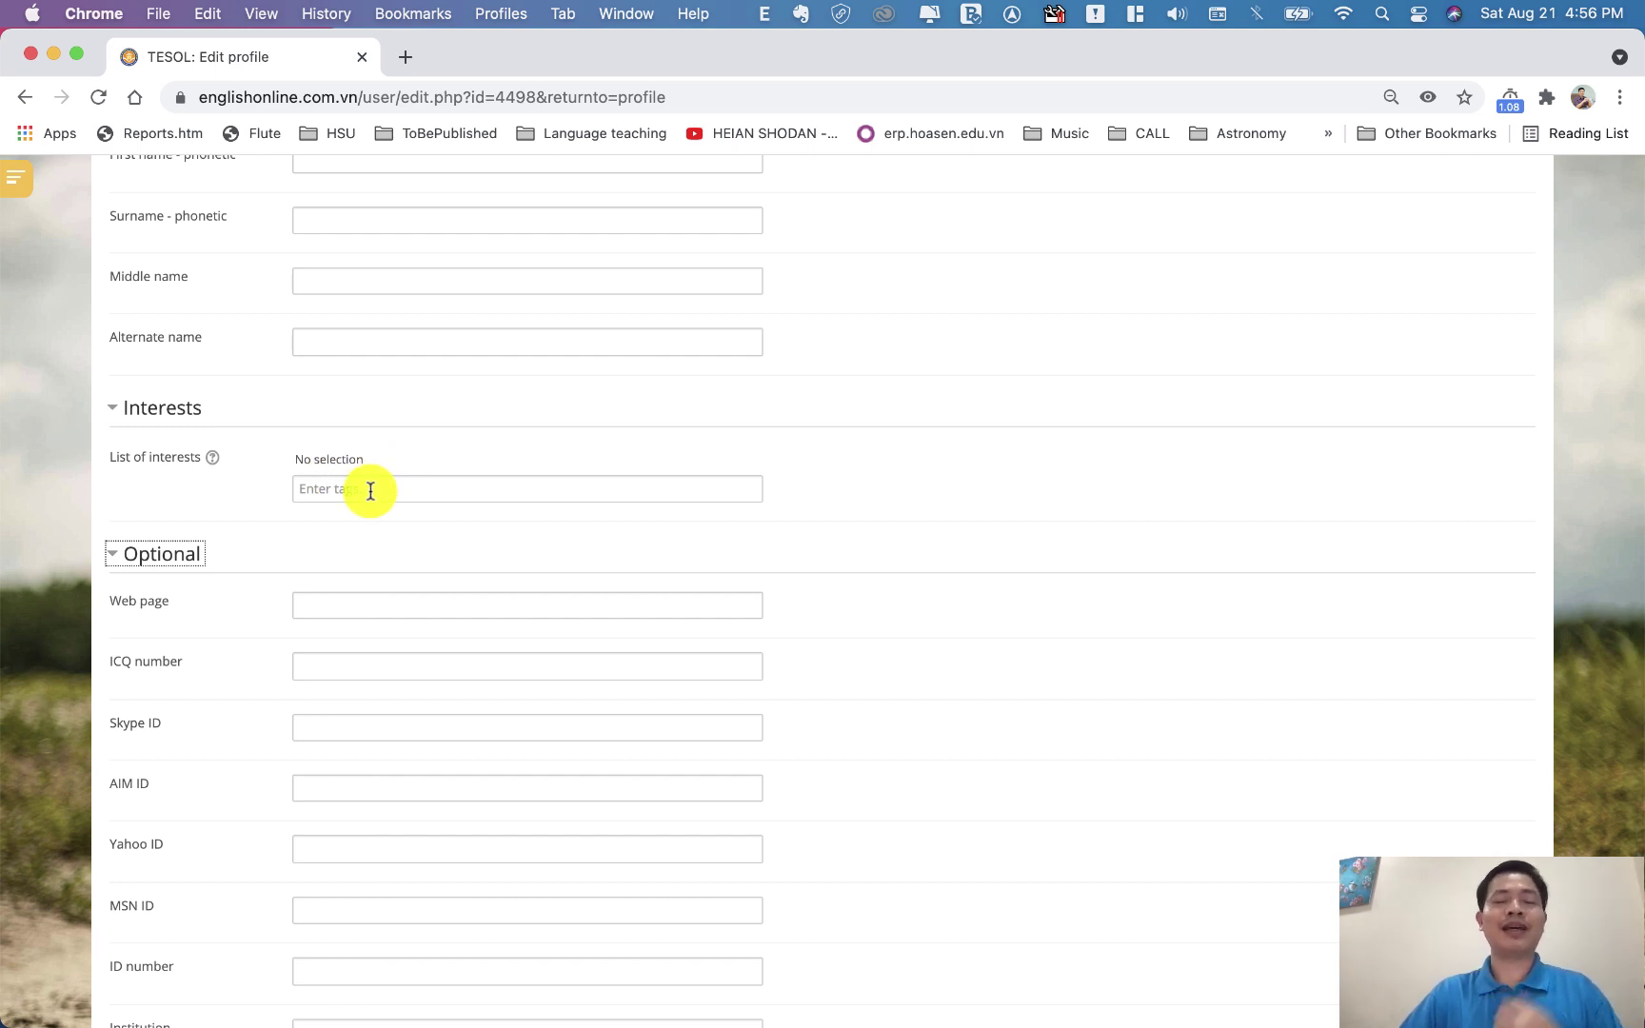
# Enter the tags piano and cooking under List of interests
pyautogui.click(370, 490)
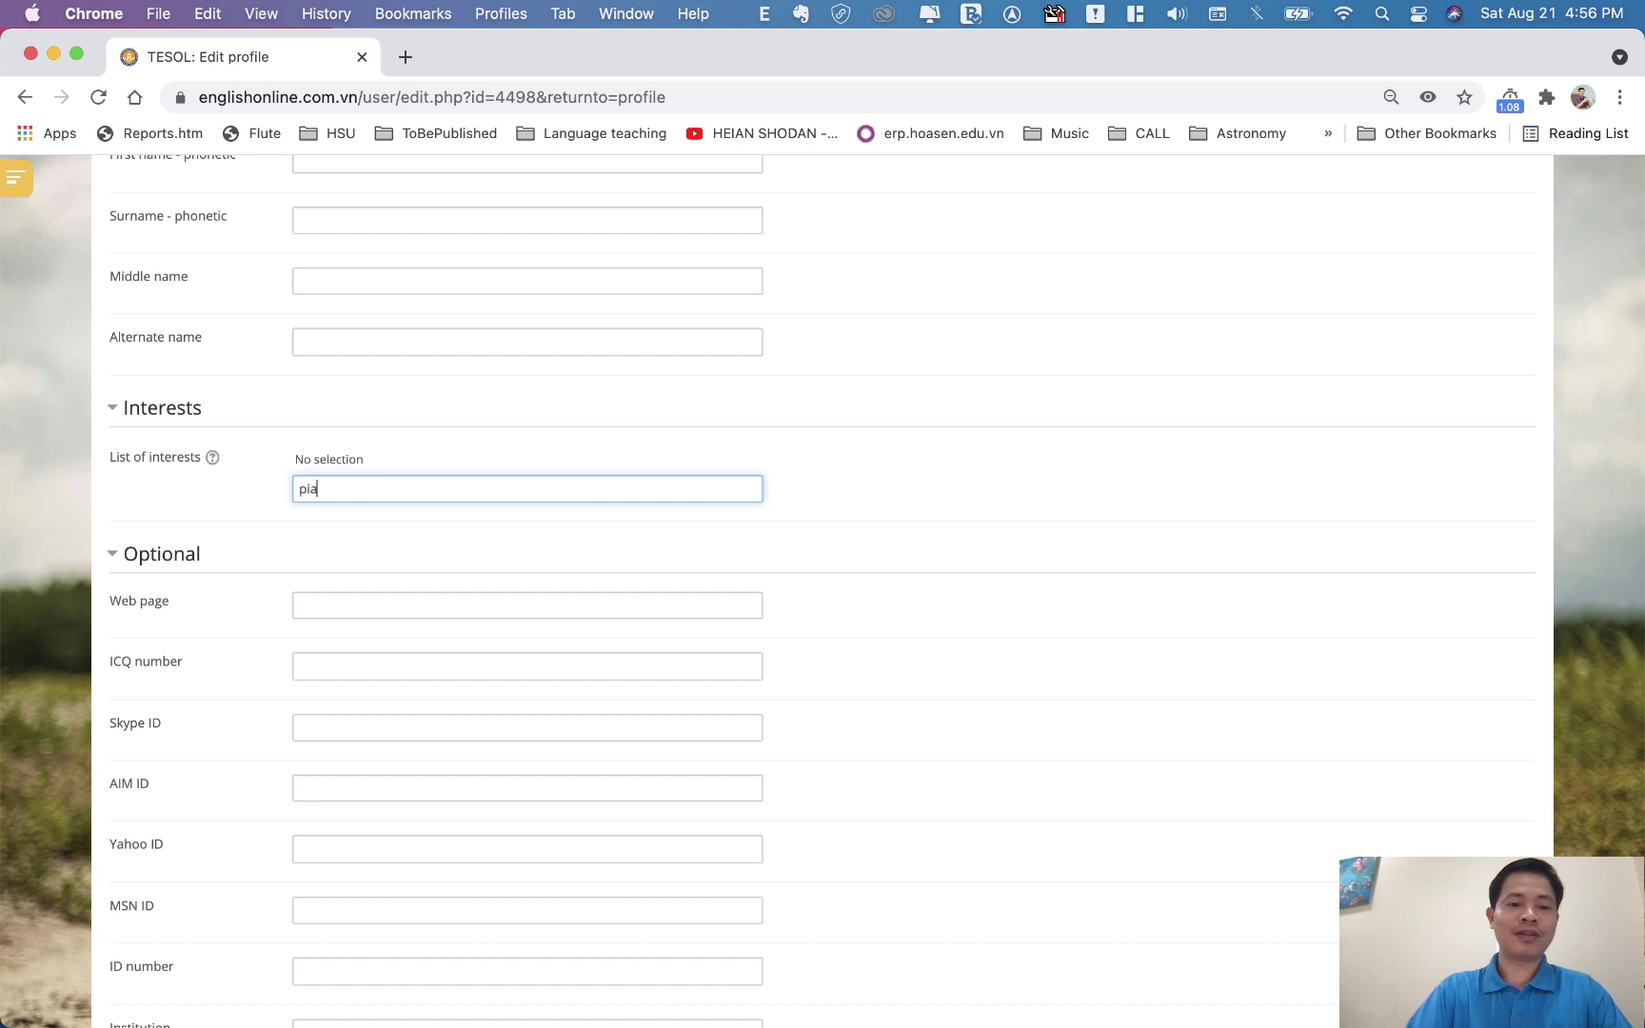
pyautogui.write('piano')
pyautogui.press('Return')
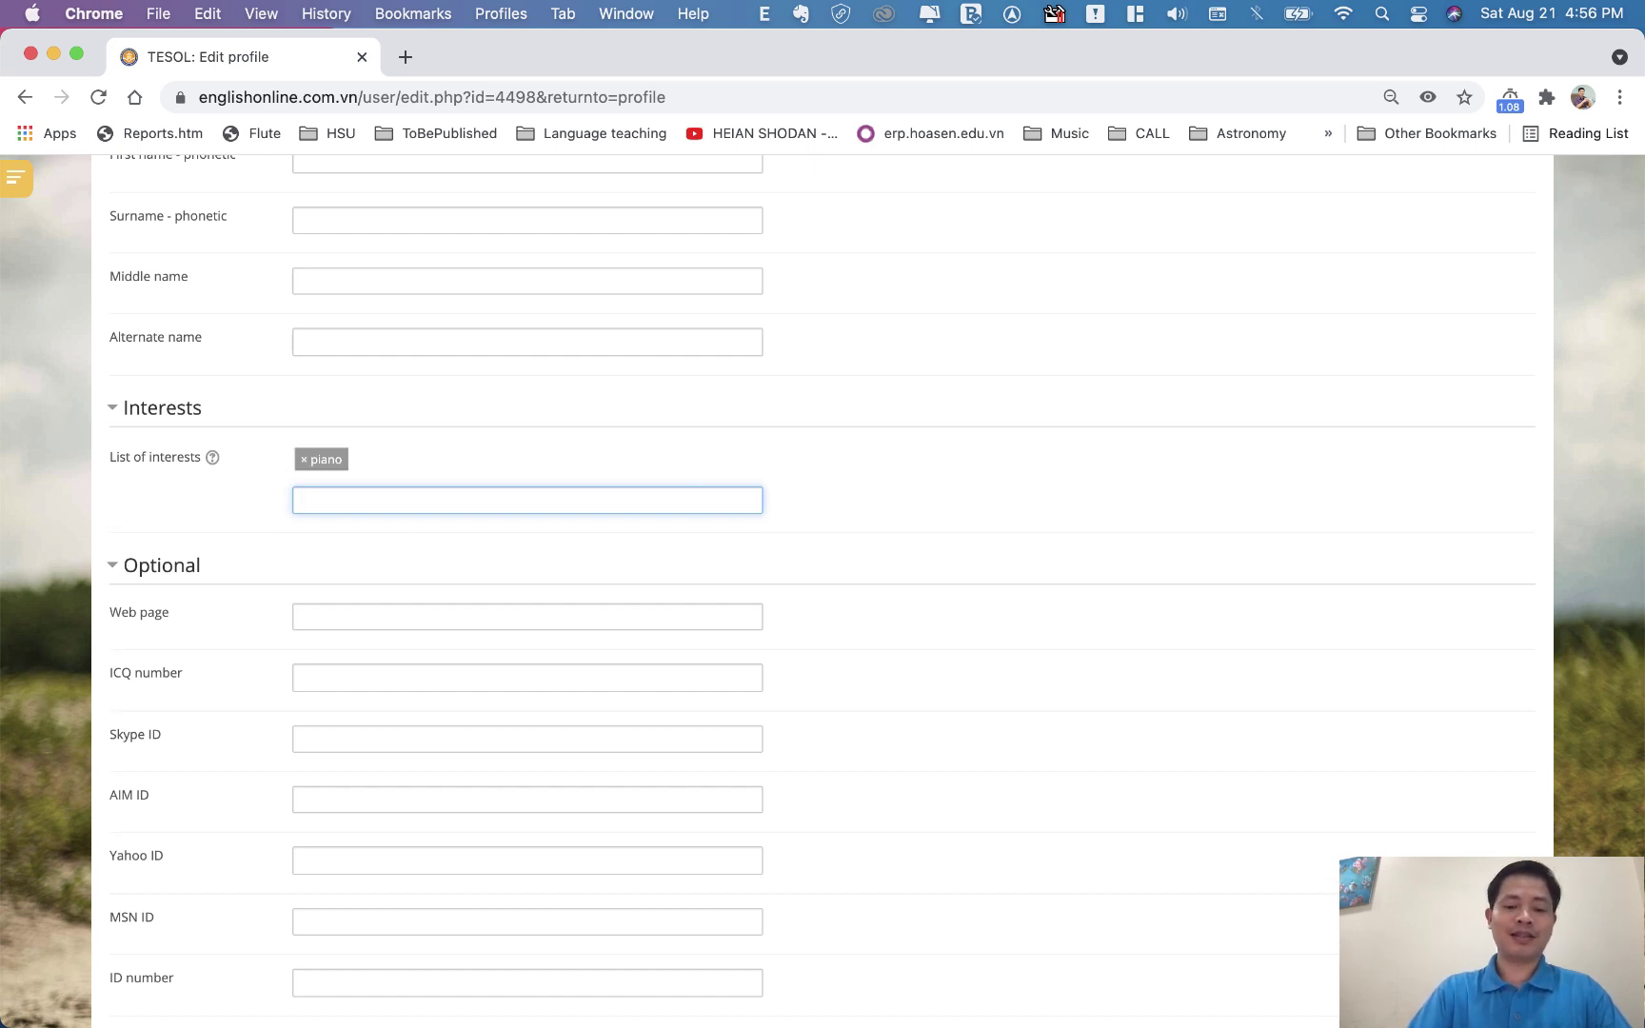
pyautogui.press('Return')
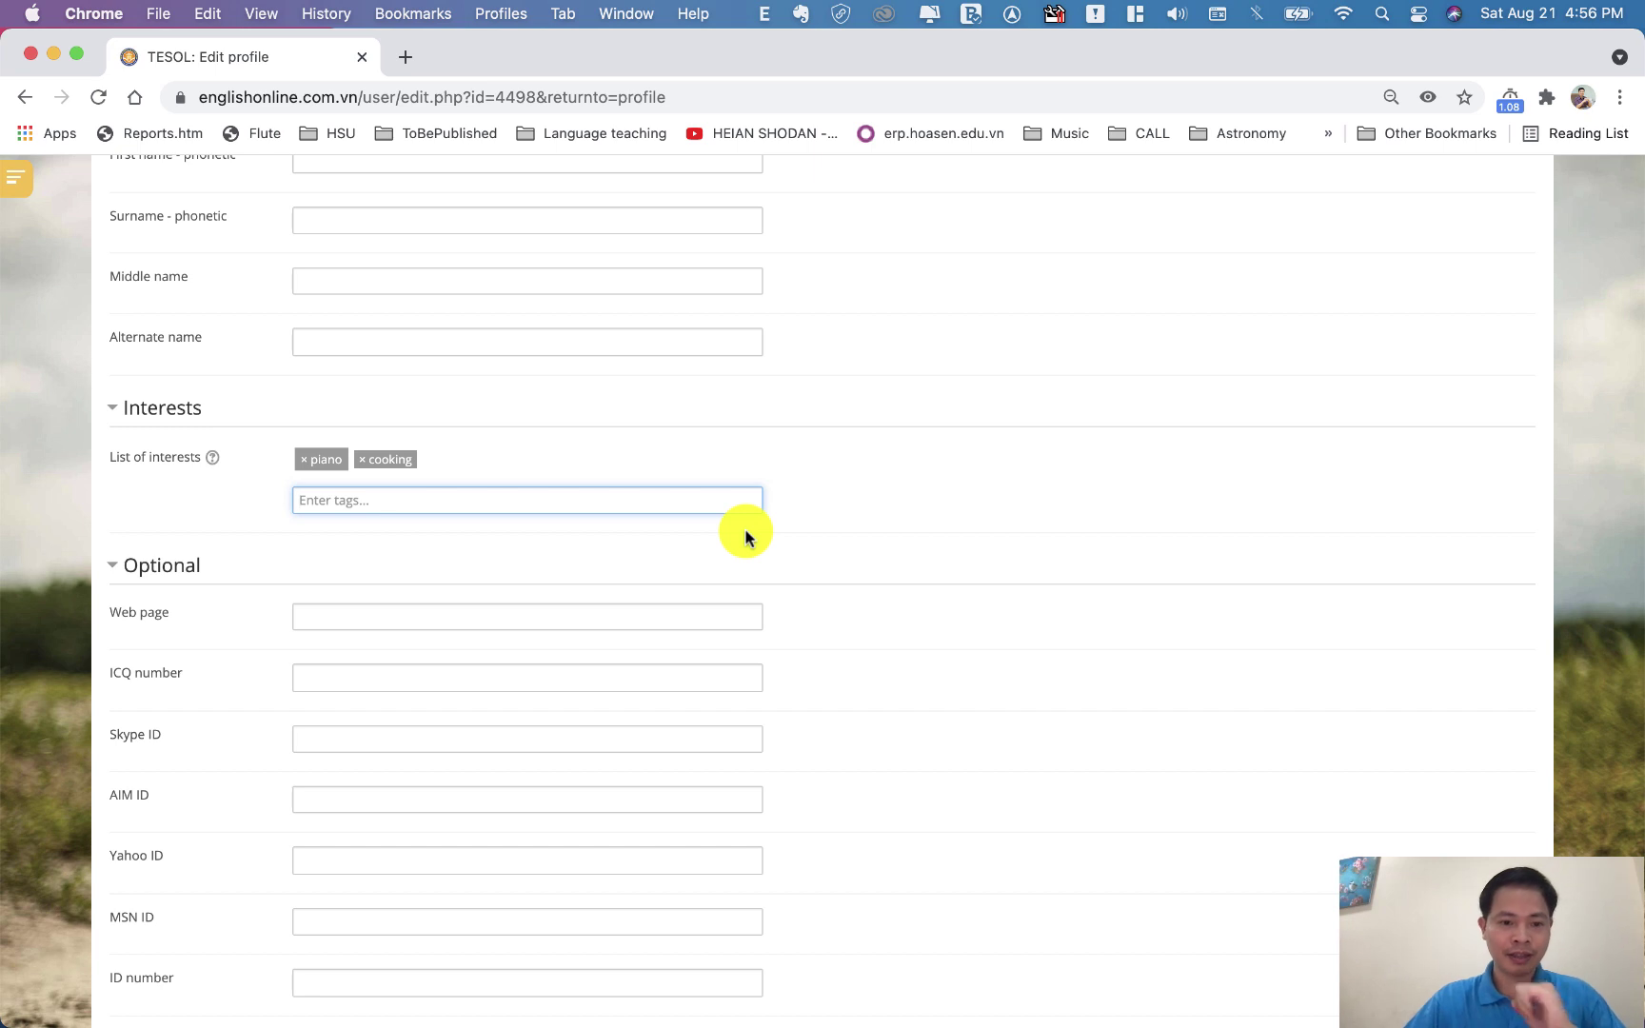
pyautogui.scroll(-5, 746, 535)
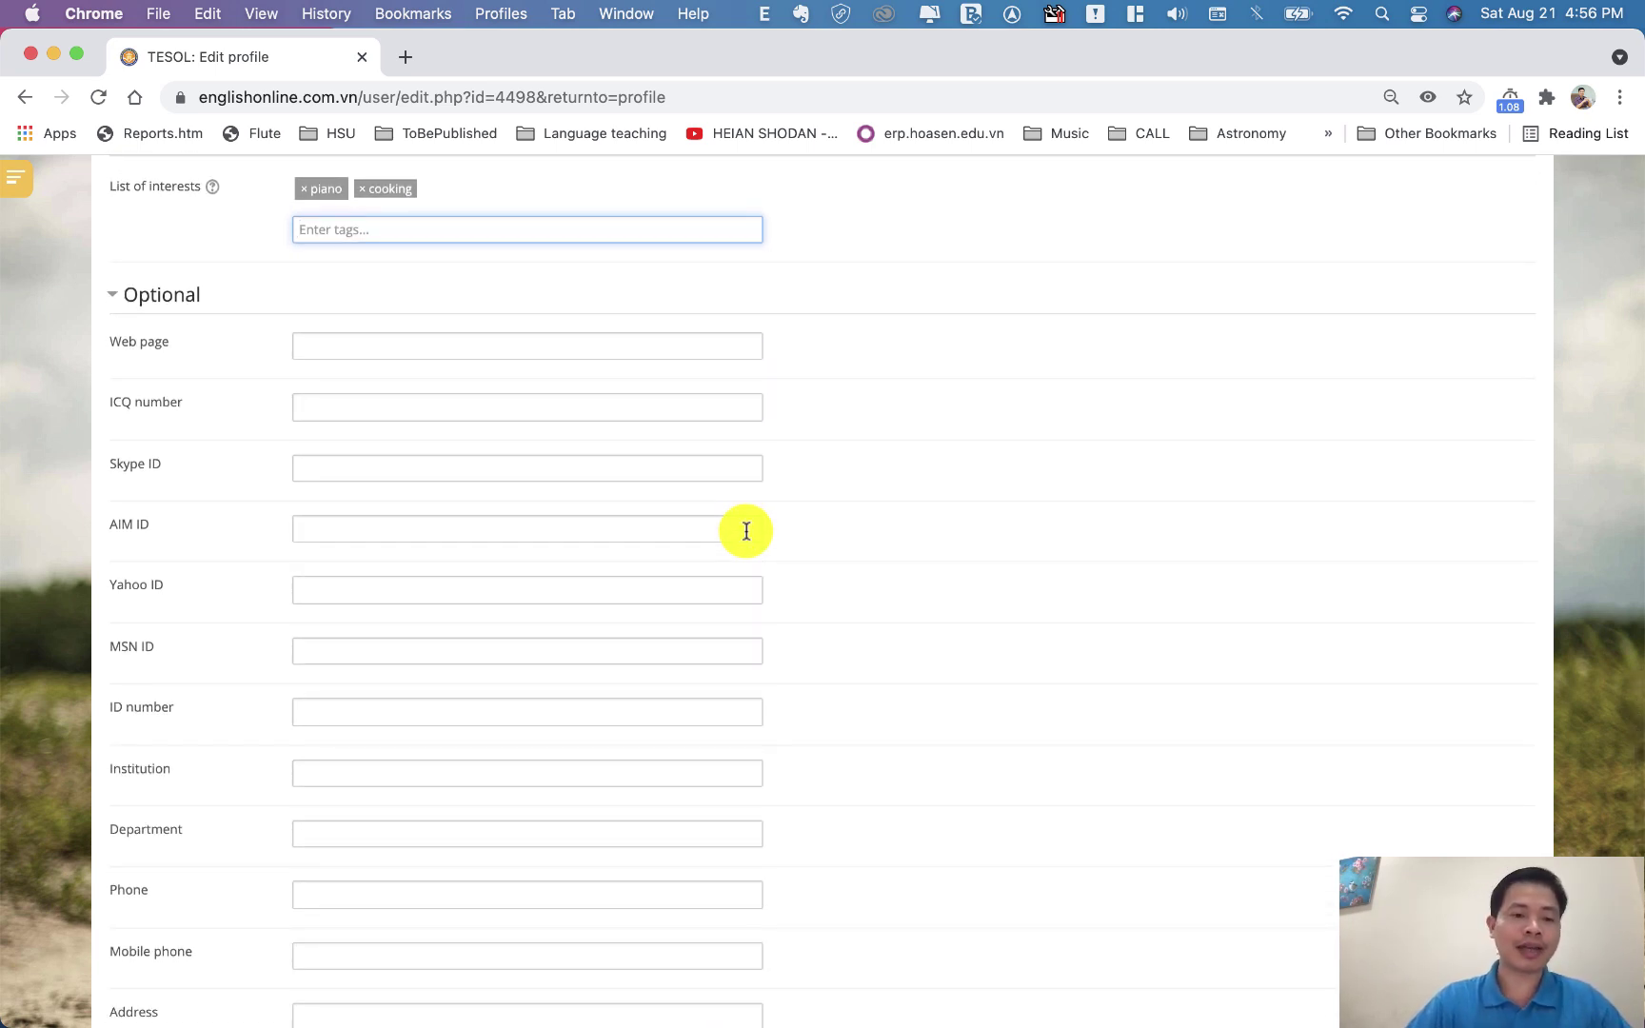
pyautogui.scroll(-4, 747, 531)
# Fill the Mobile phone field in the Optional section with the saved mobile number
pyautogui.click(401, 693)
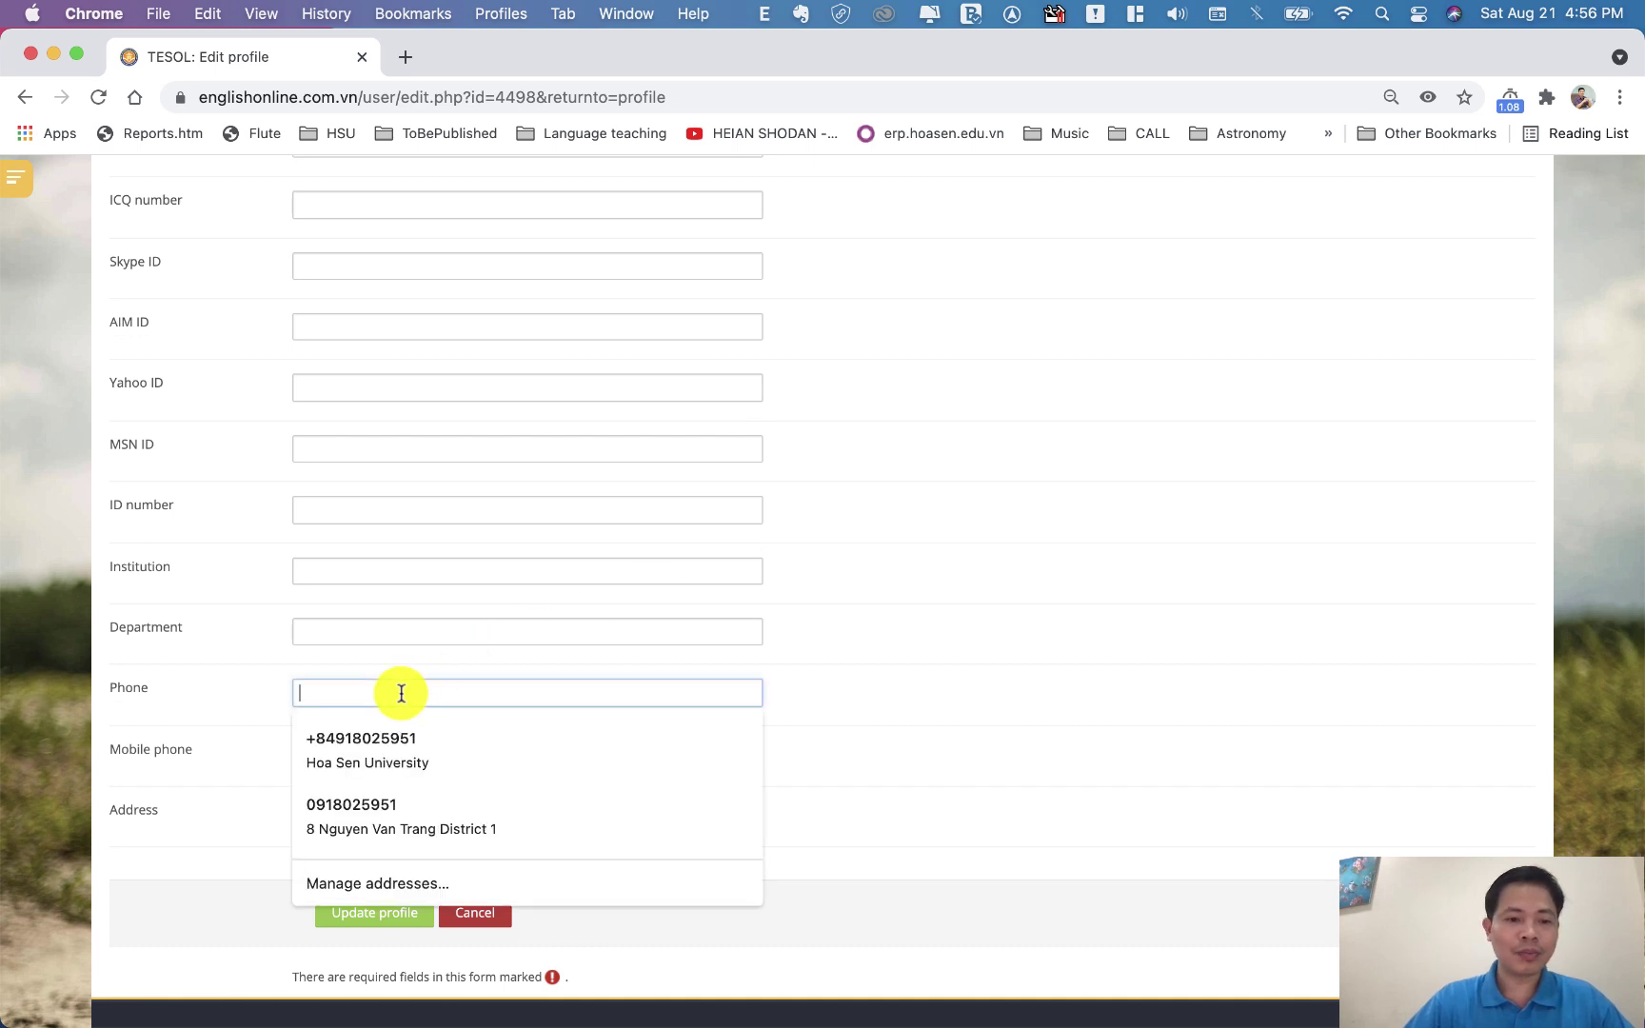
pyautogui.click(229, 729)
pyautogui.click(342, 760)
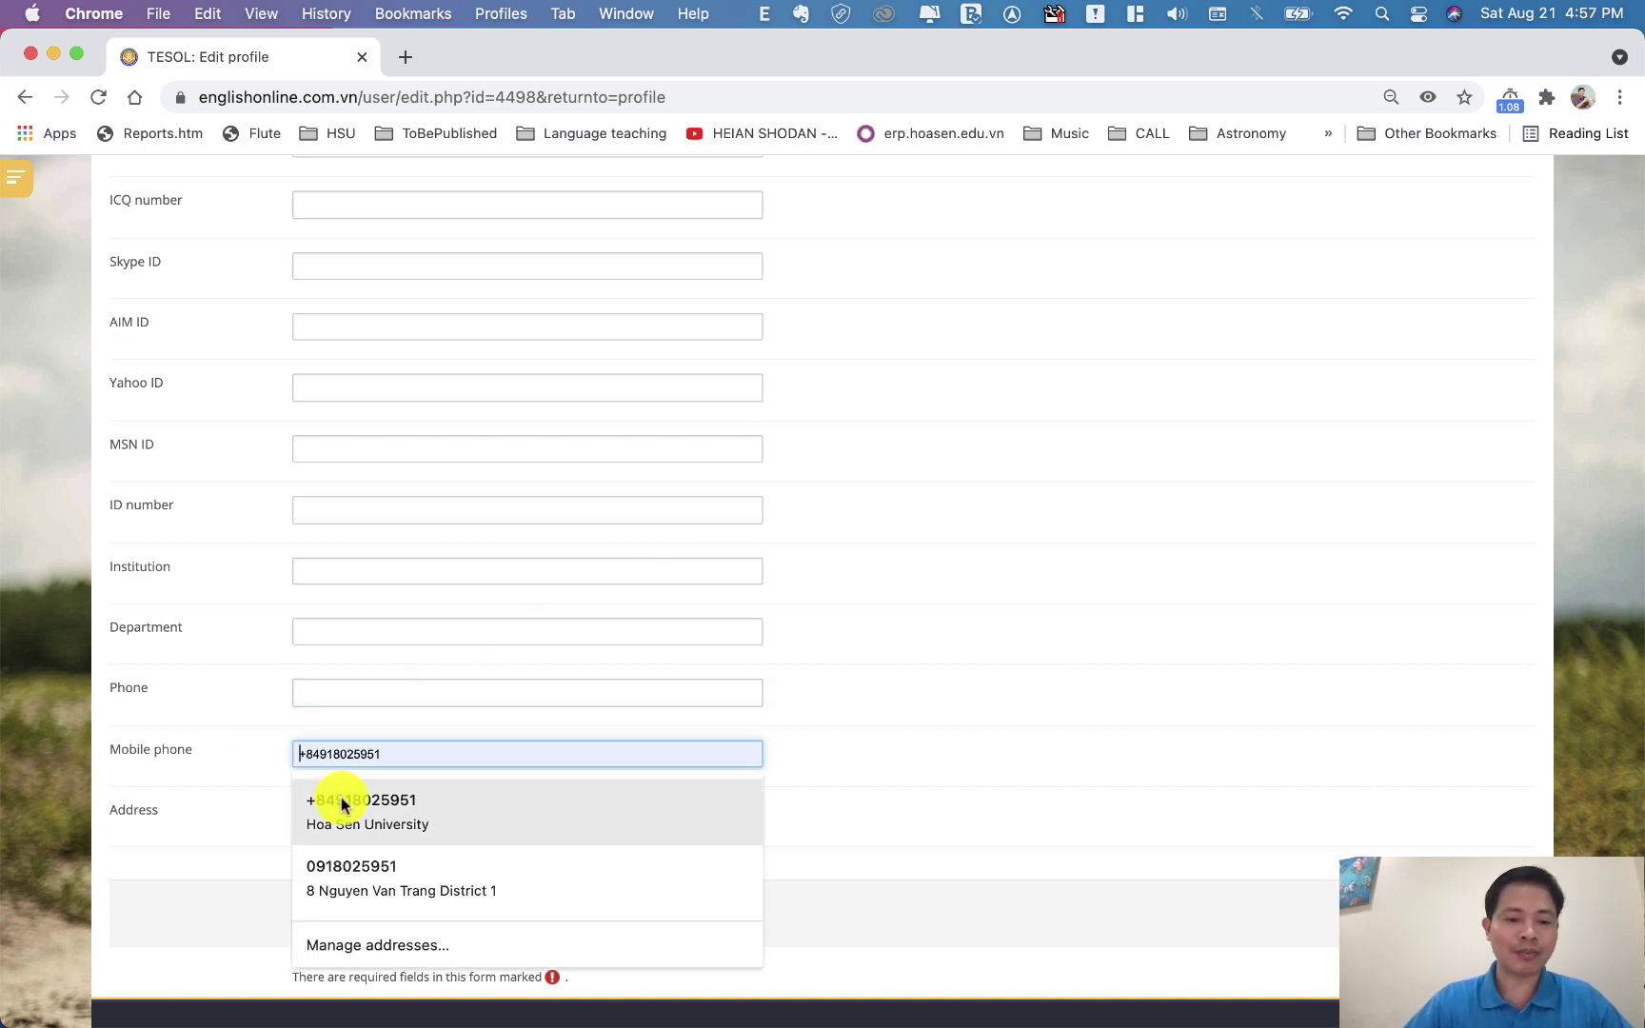
pyautogui.click(342, 804)
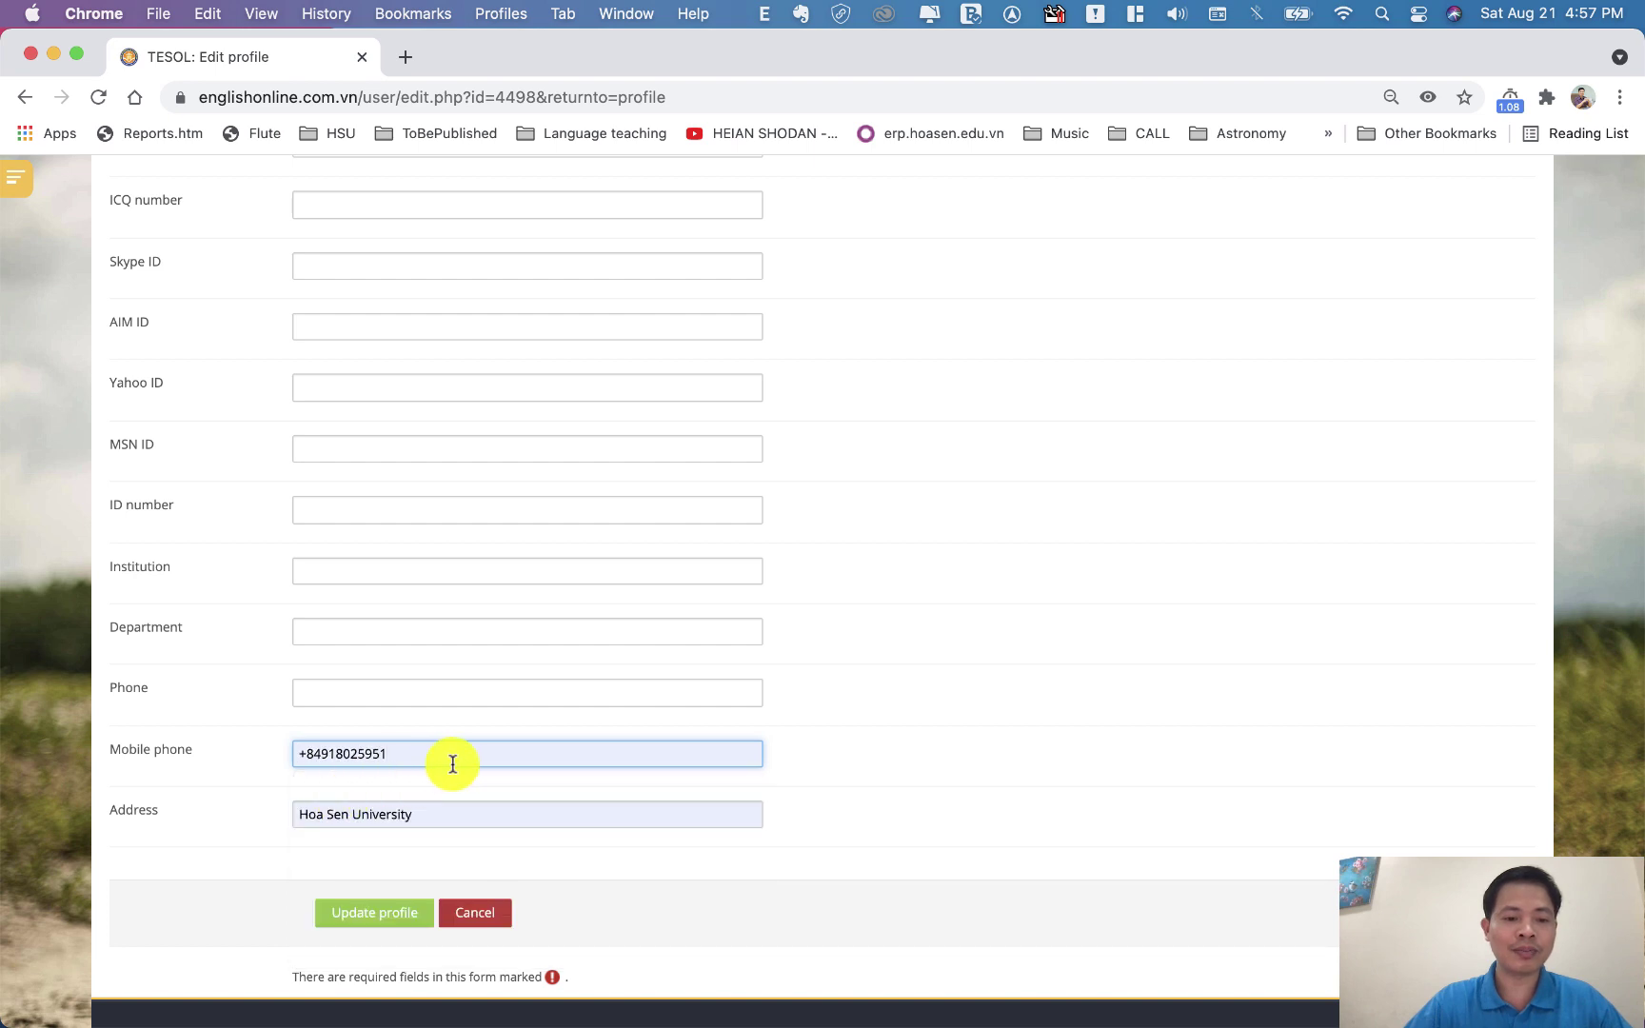
# Clear the address that autofill inserted, leaving the Address field empty
pyautogui.click(440, 813)
pyautogui.press('super+a')
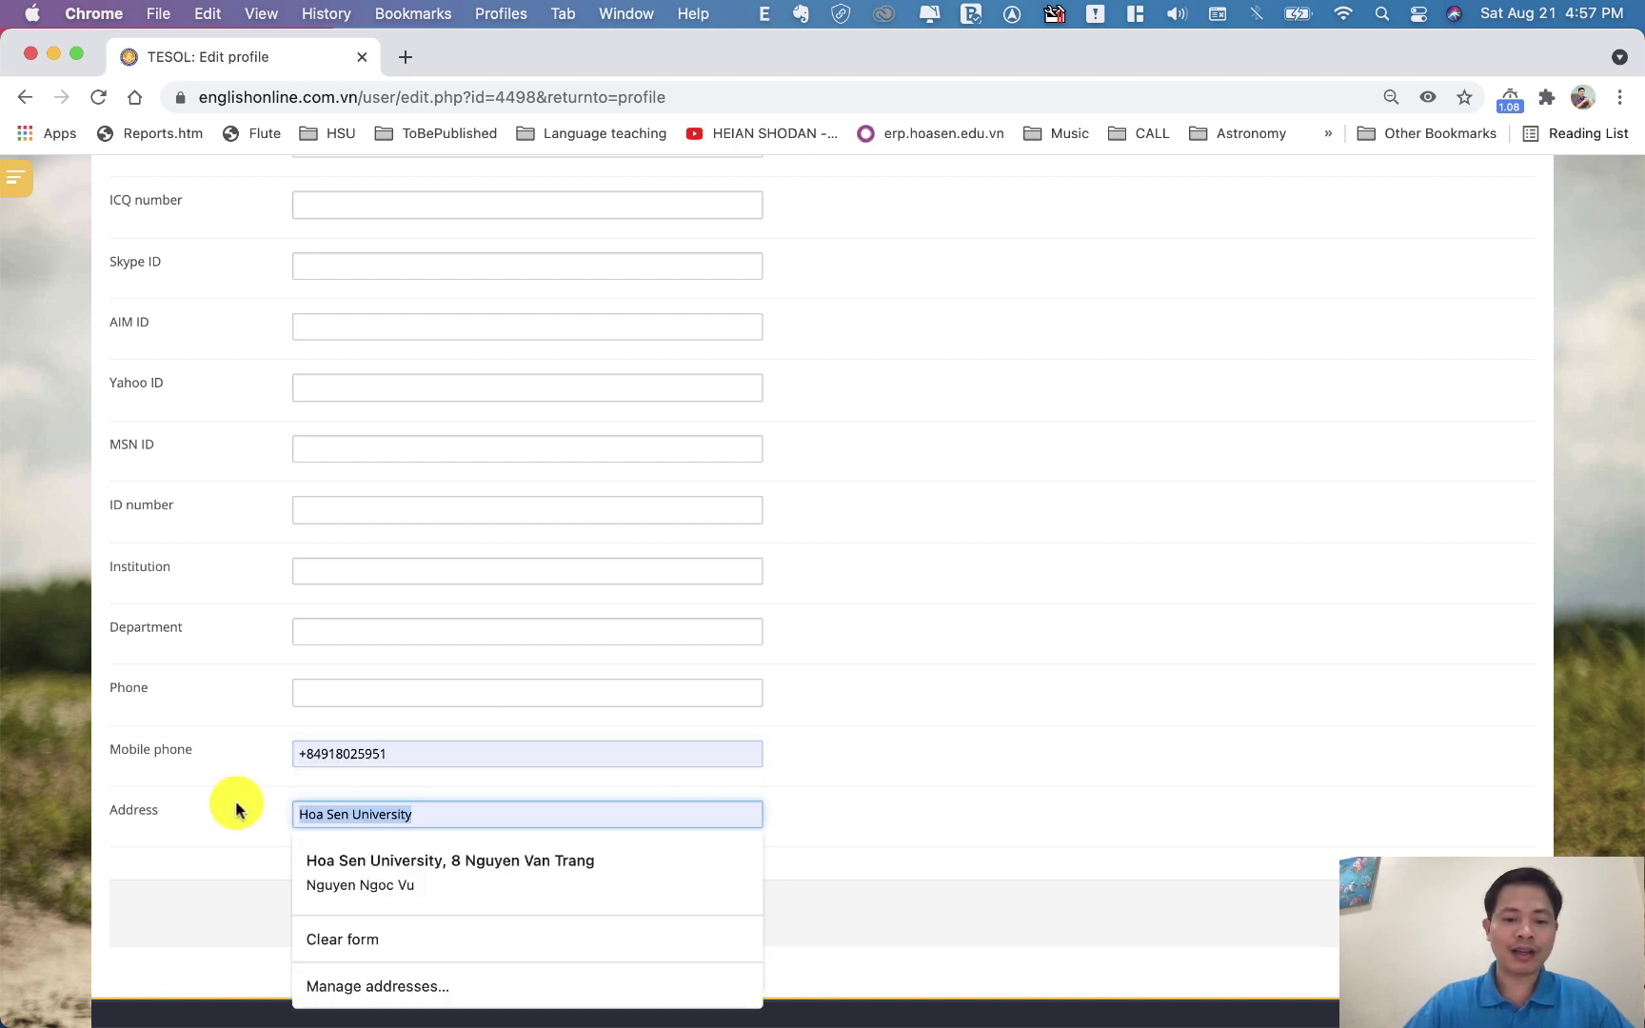
pyautogui.press('BackSpace')
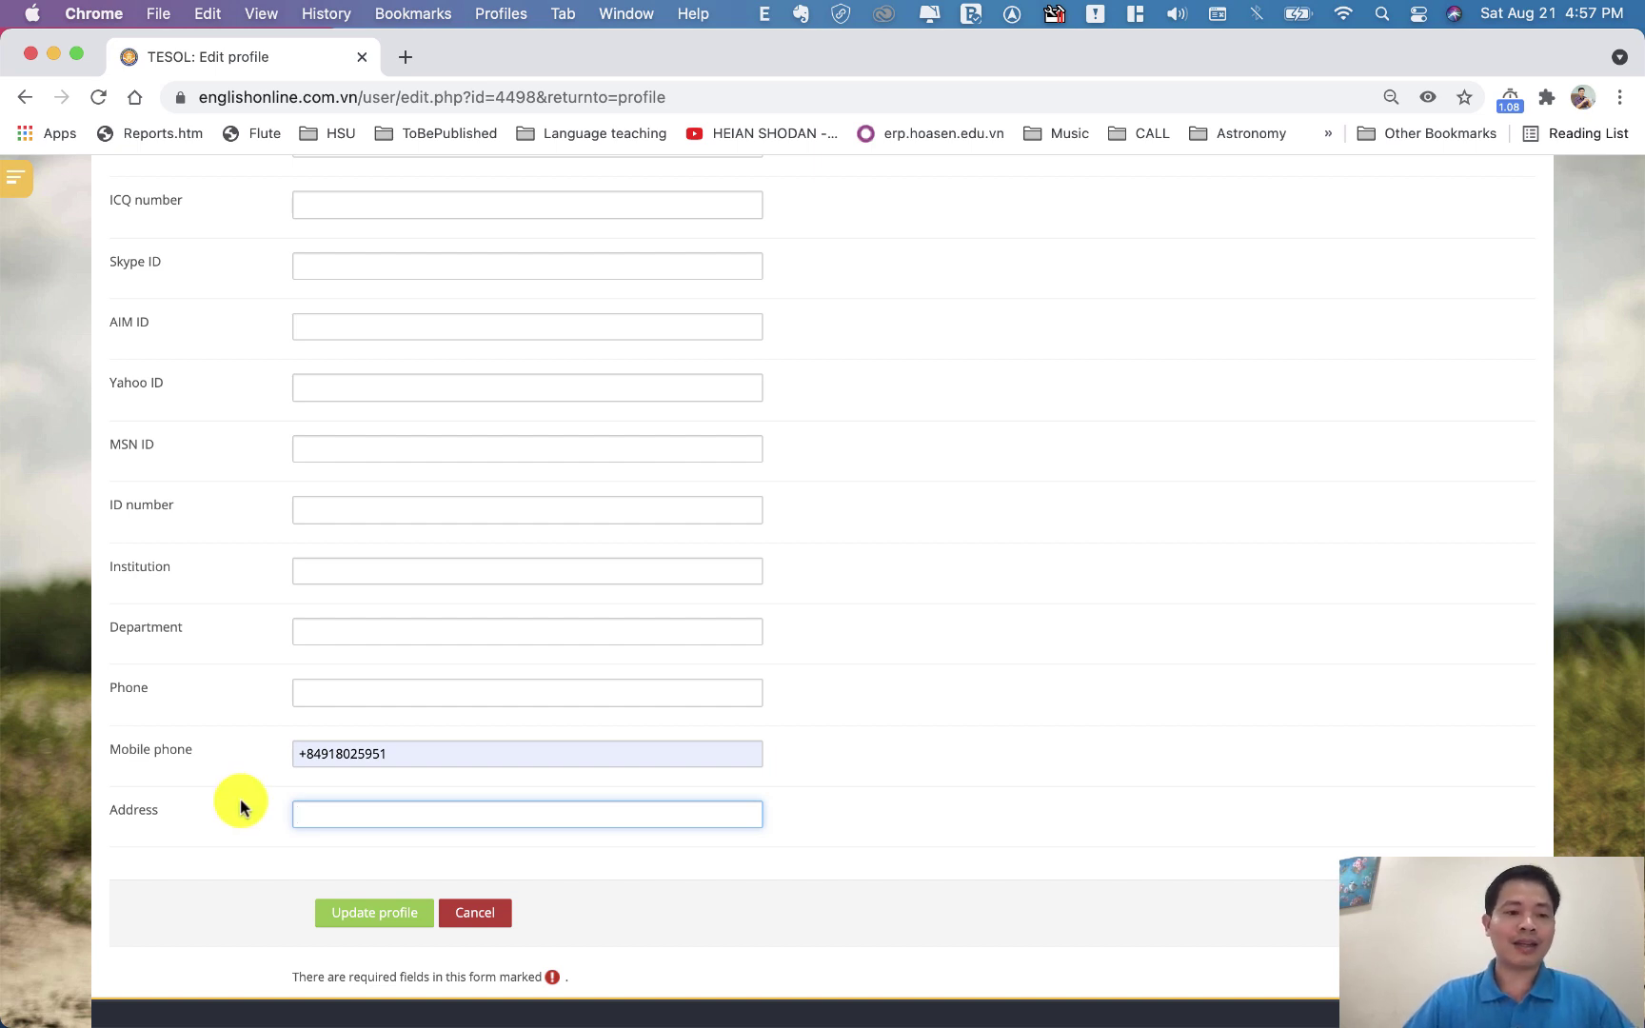
pyautogui.click(1018, 692)
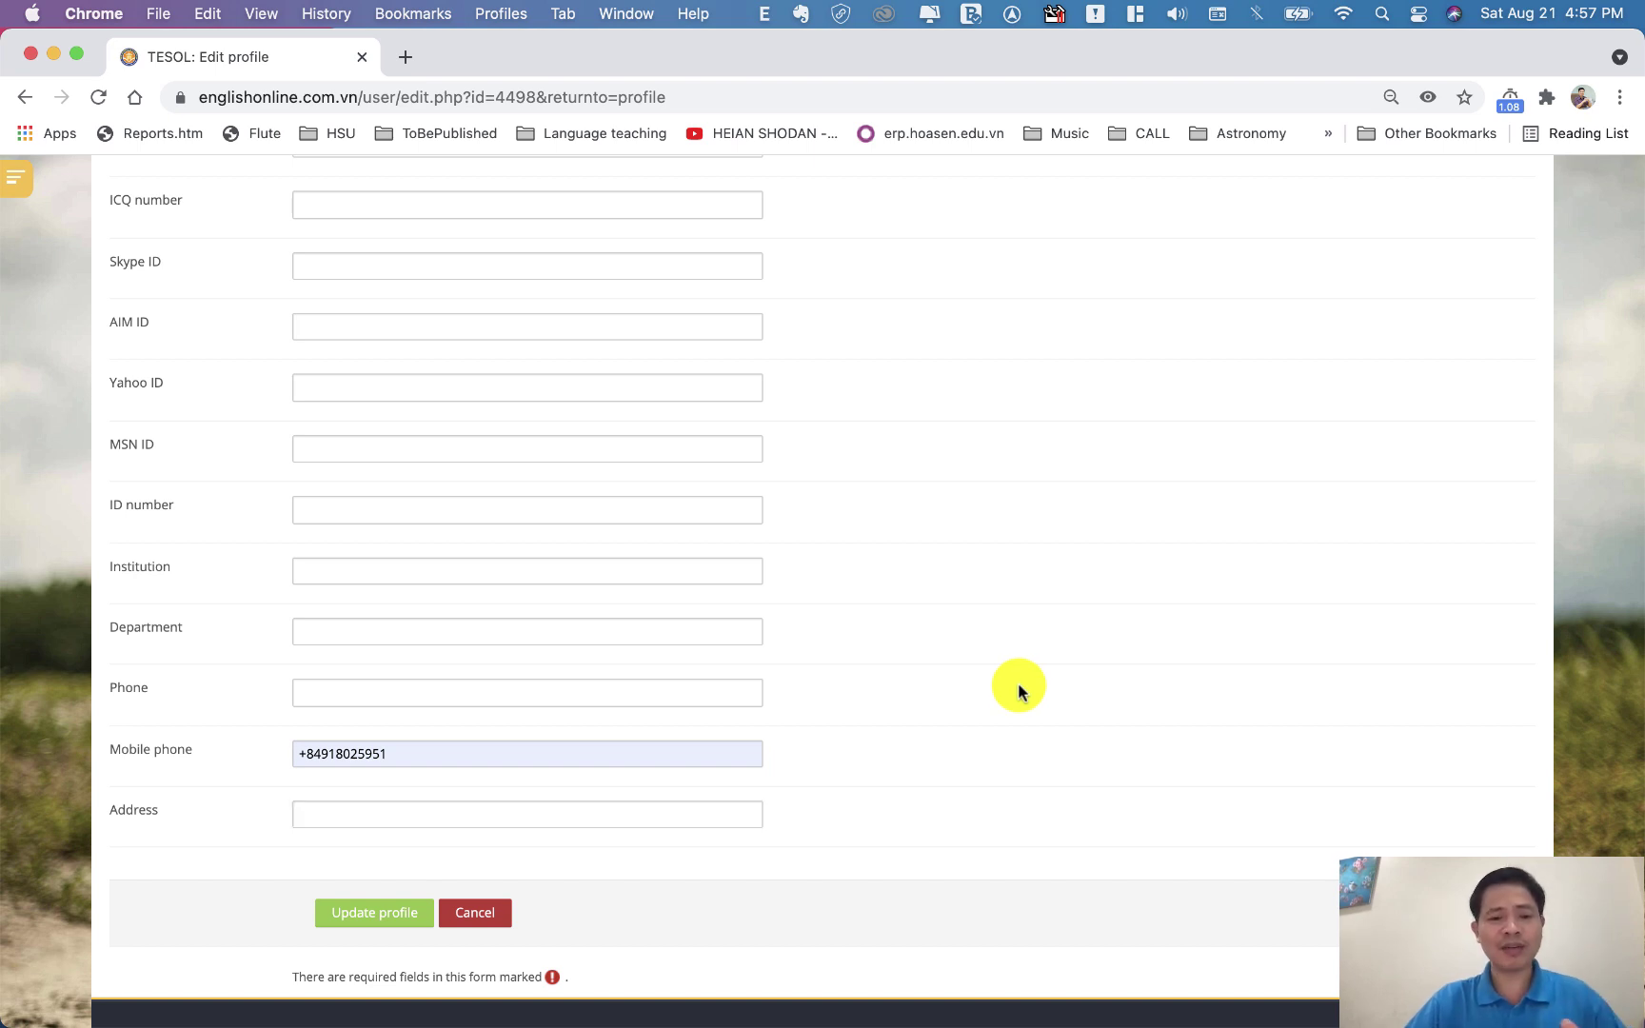
pyautogui.scroll(15, 1017, 692)
pyautogui.scroll(5, 1018, 692)
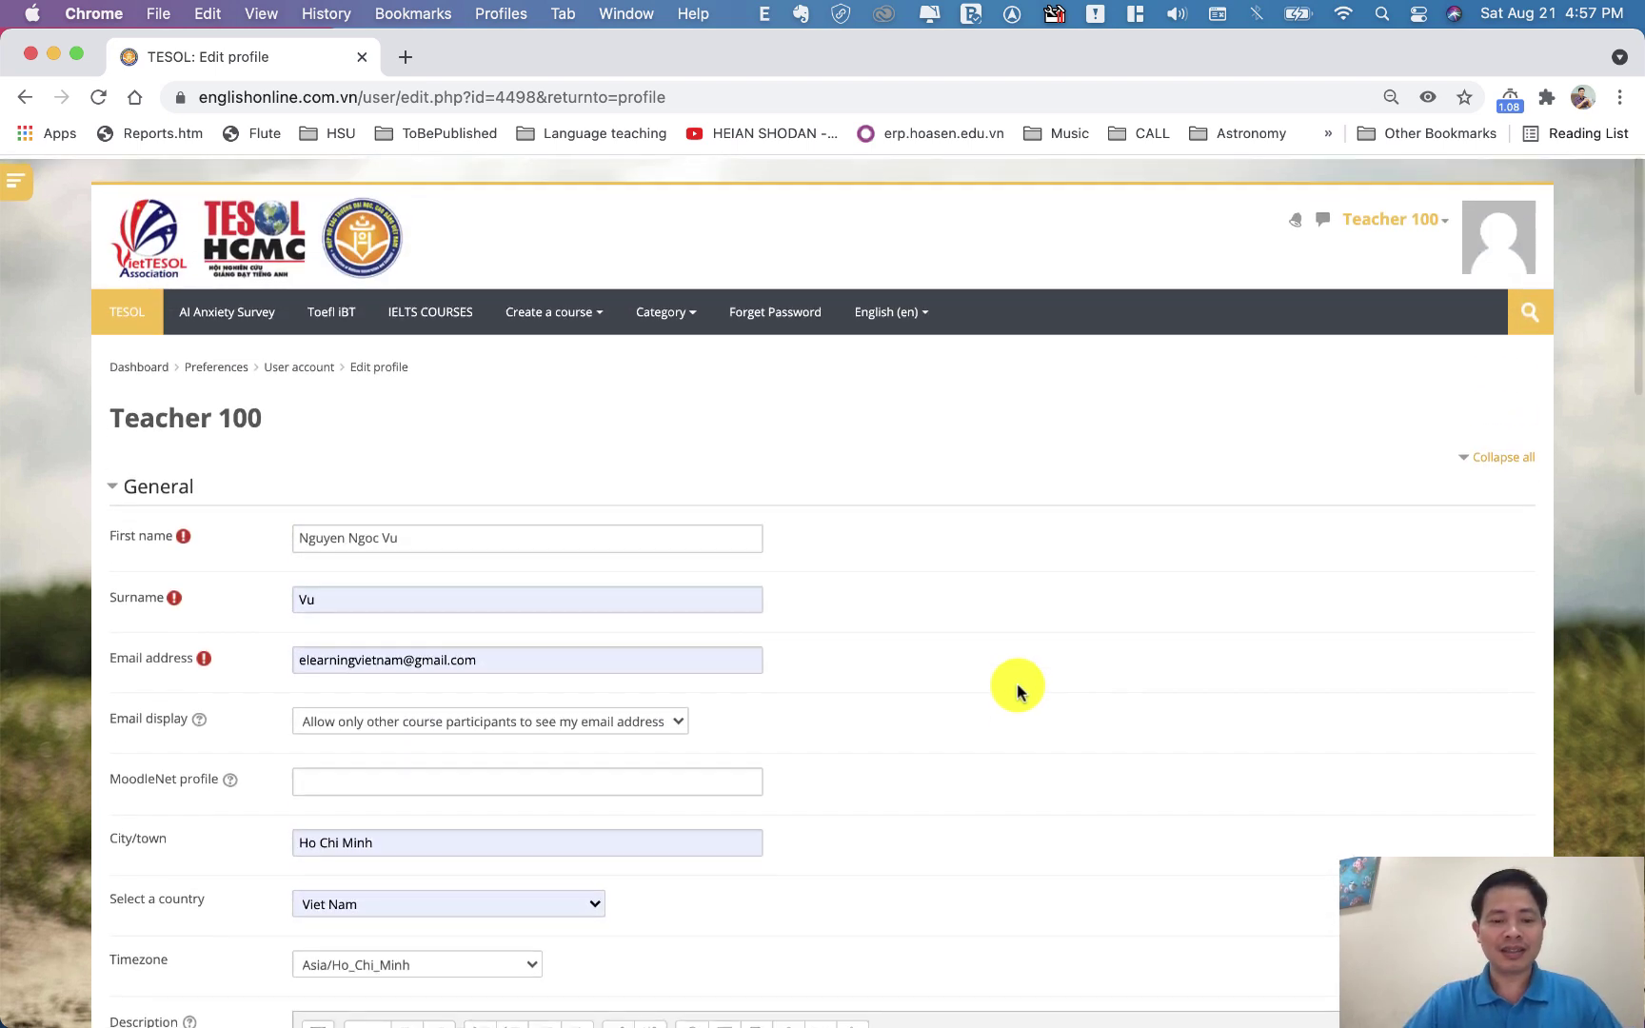
pyautogui.scroll(-20, 917, 693)
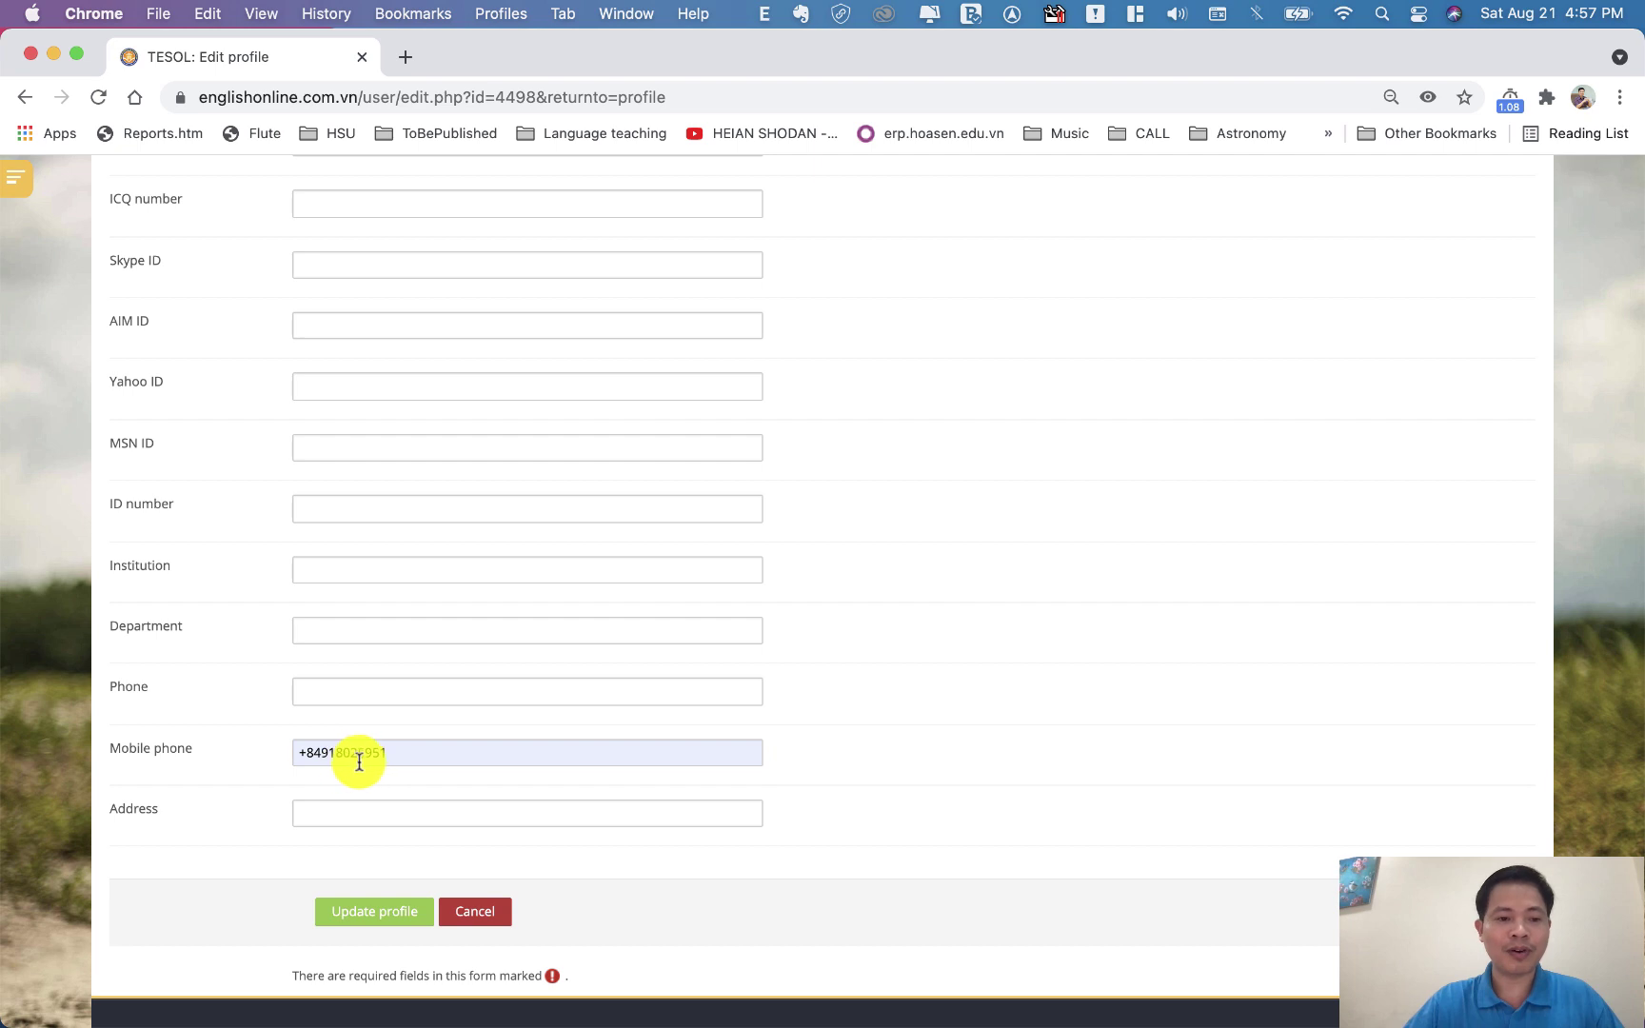
# Enter 'Truong PTTH Nguyen Trai' as the institution and dismiss the address suggestions
pyautogui.click(348, 573)
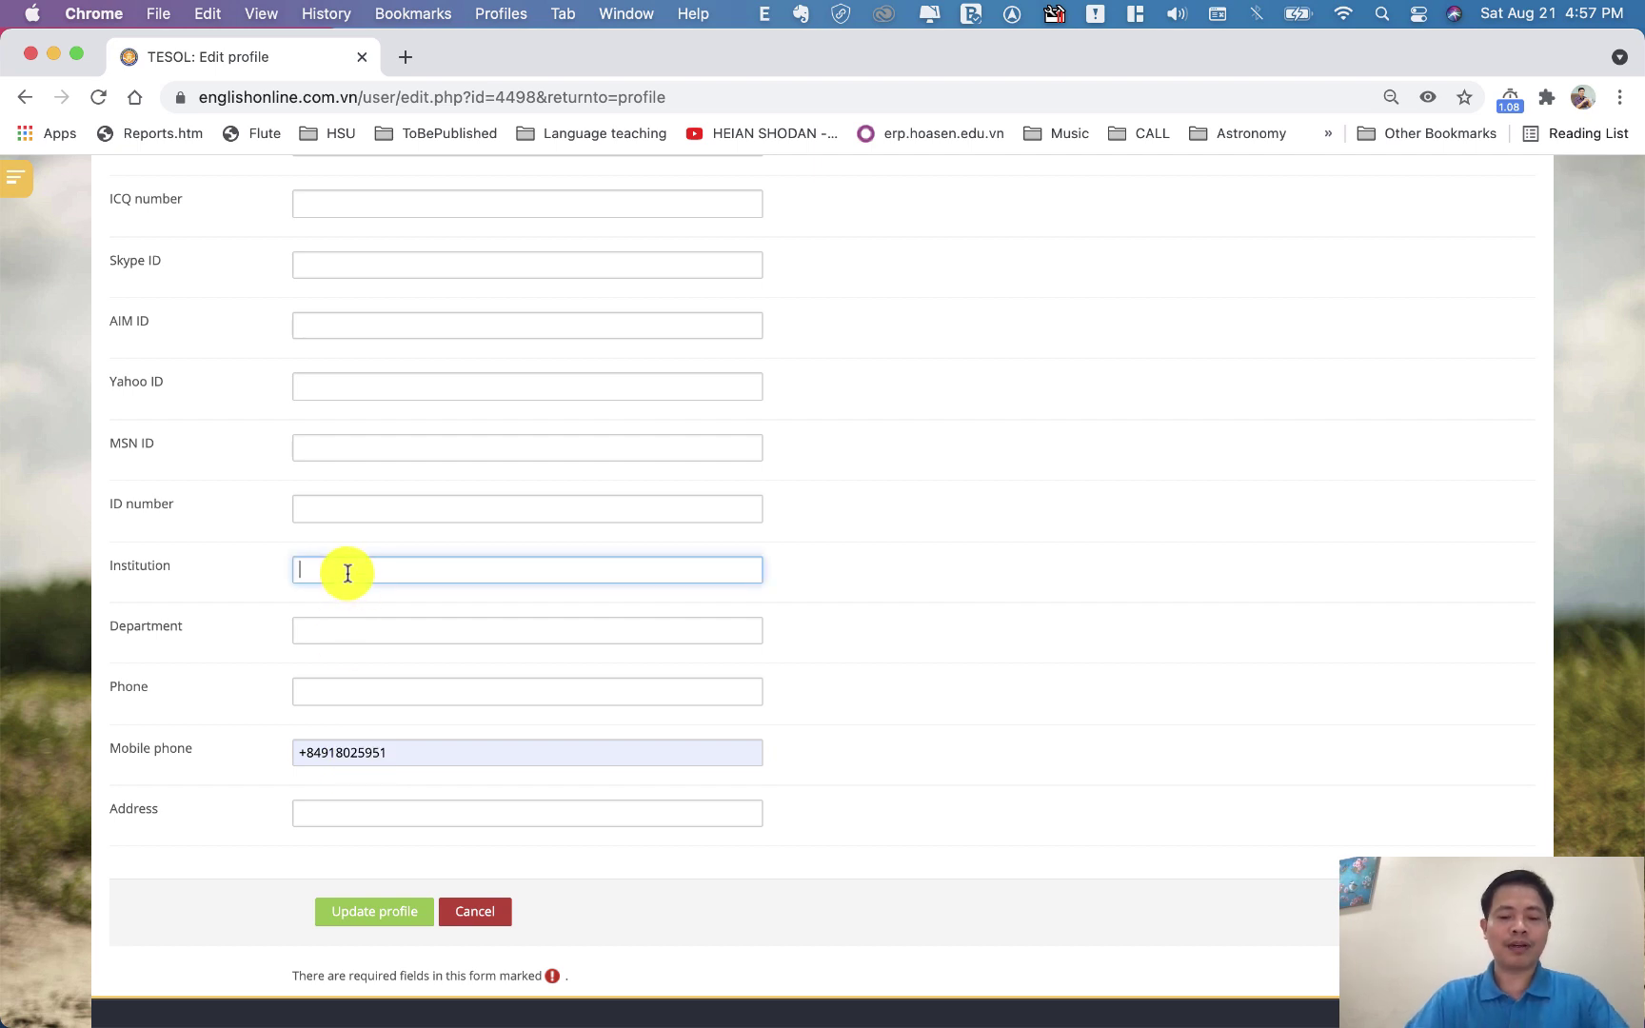
pyautogui.write('Truong PTTH Nguyen Trai')
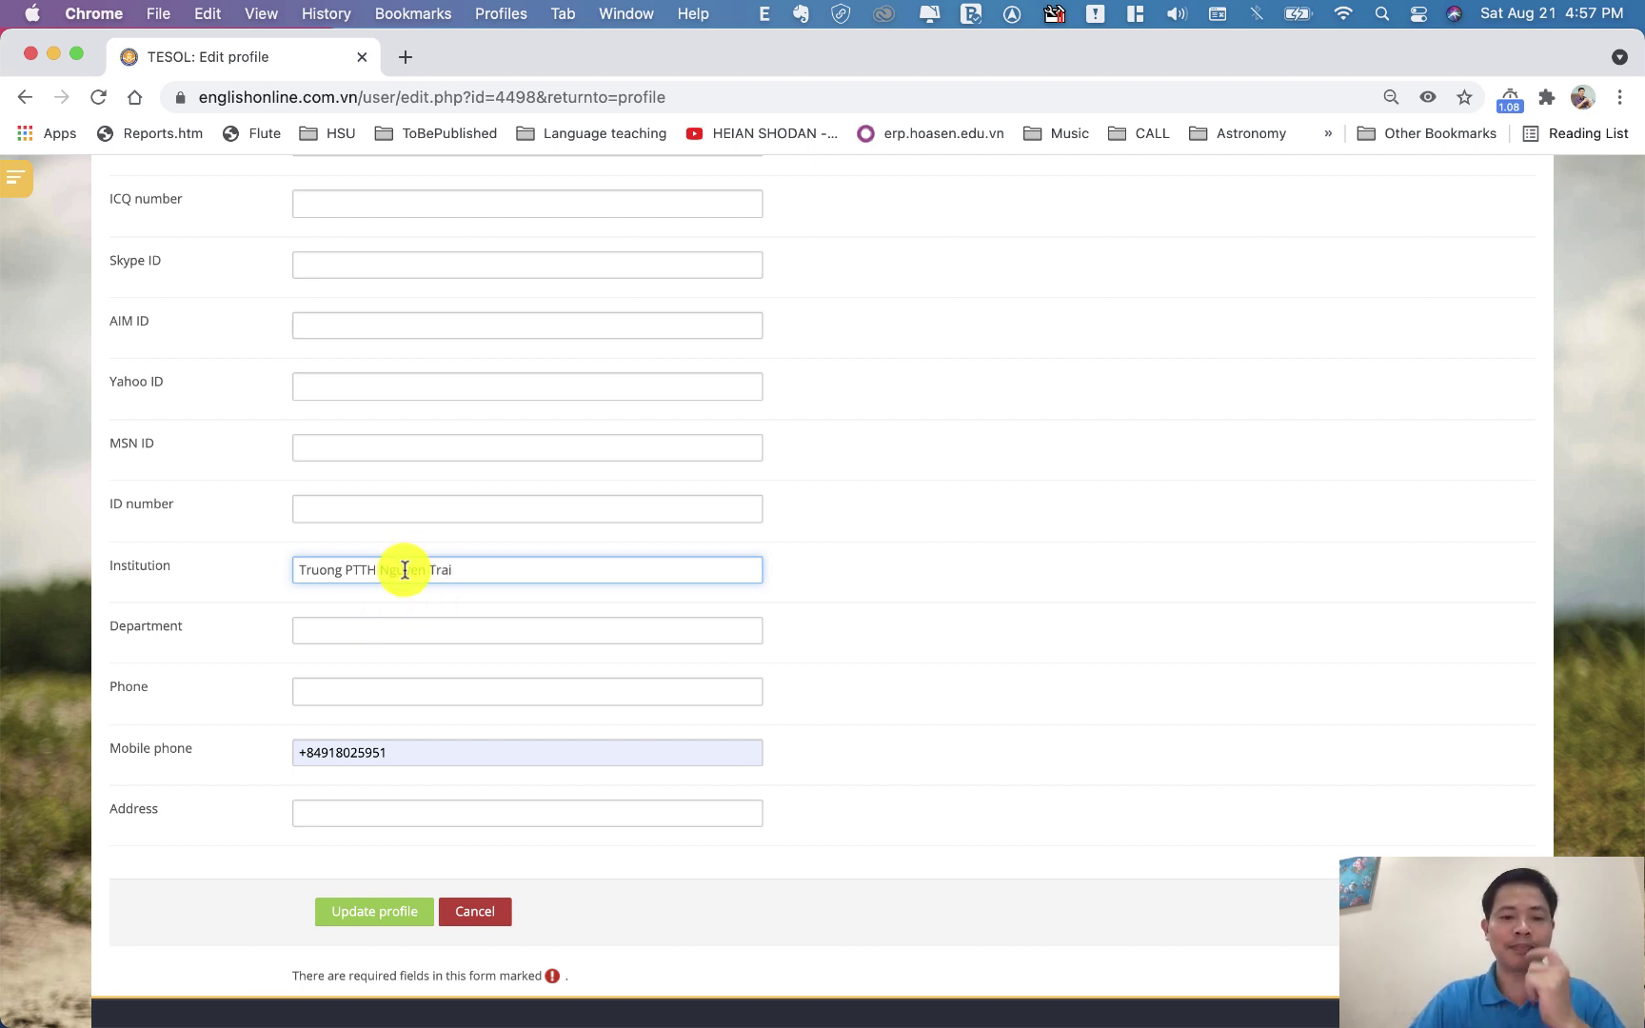
pyautogui.click(343, 816)
pyautogui.click(264, 844)
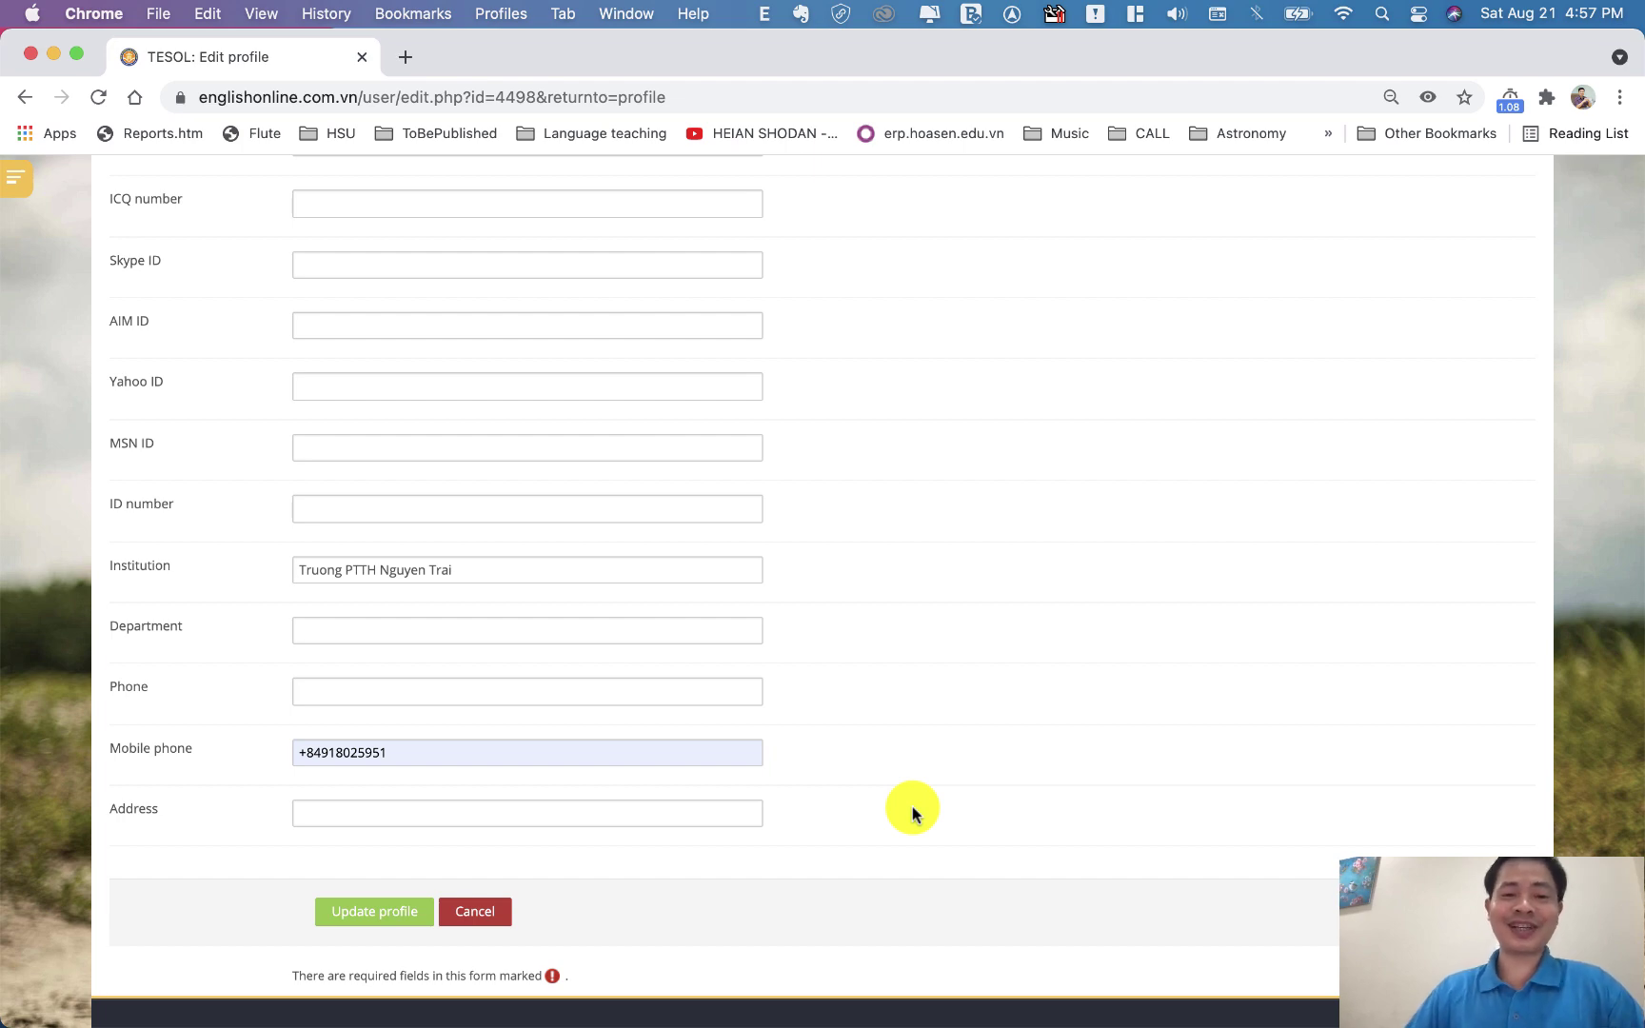
# Submit the profile changes with Update profile
pyautogui.scroll(20, 912, 809)
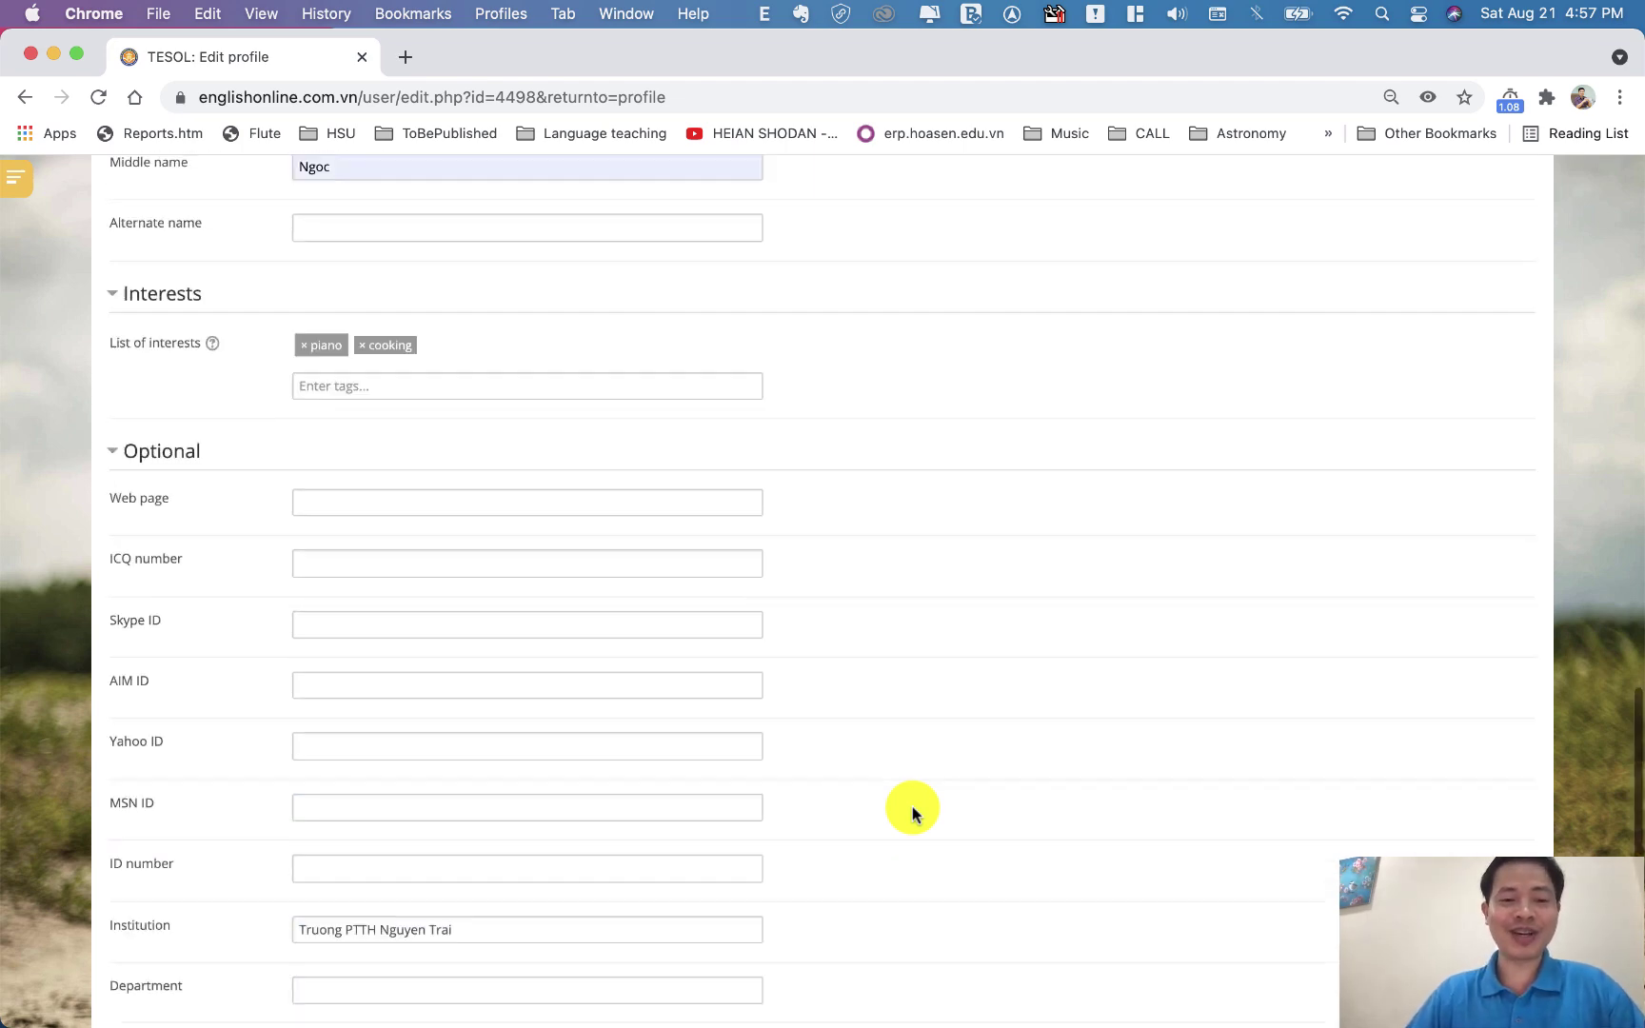
pyautogui.scroll(-10, 912, 809)
pyautogui.scroll(4, 912, 809)
pyautogui.scroll(-15, 912, 809)
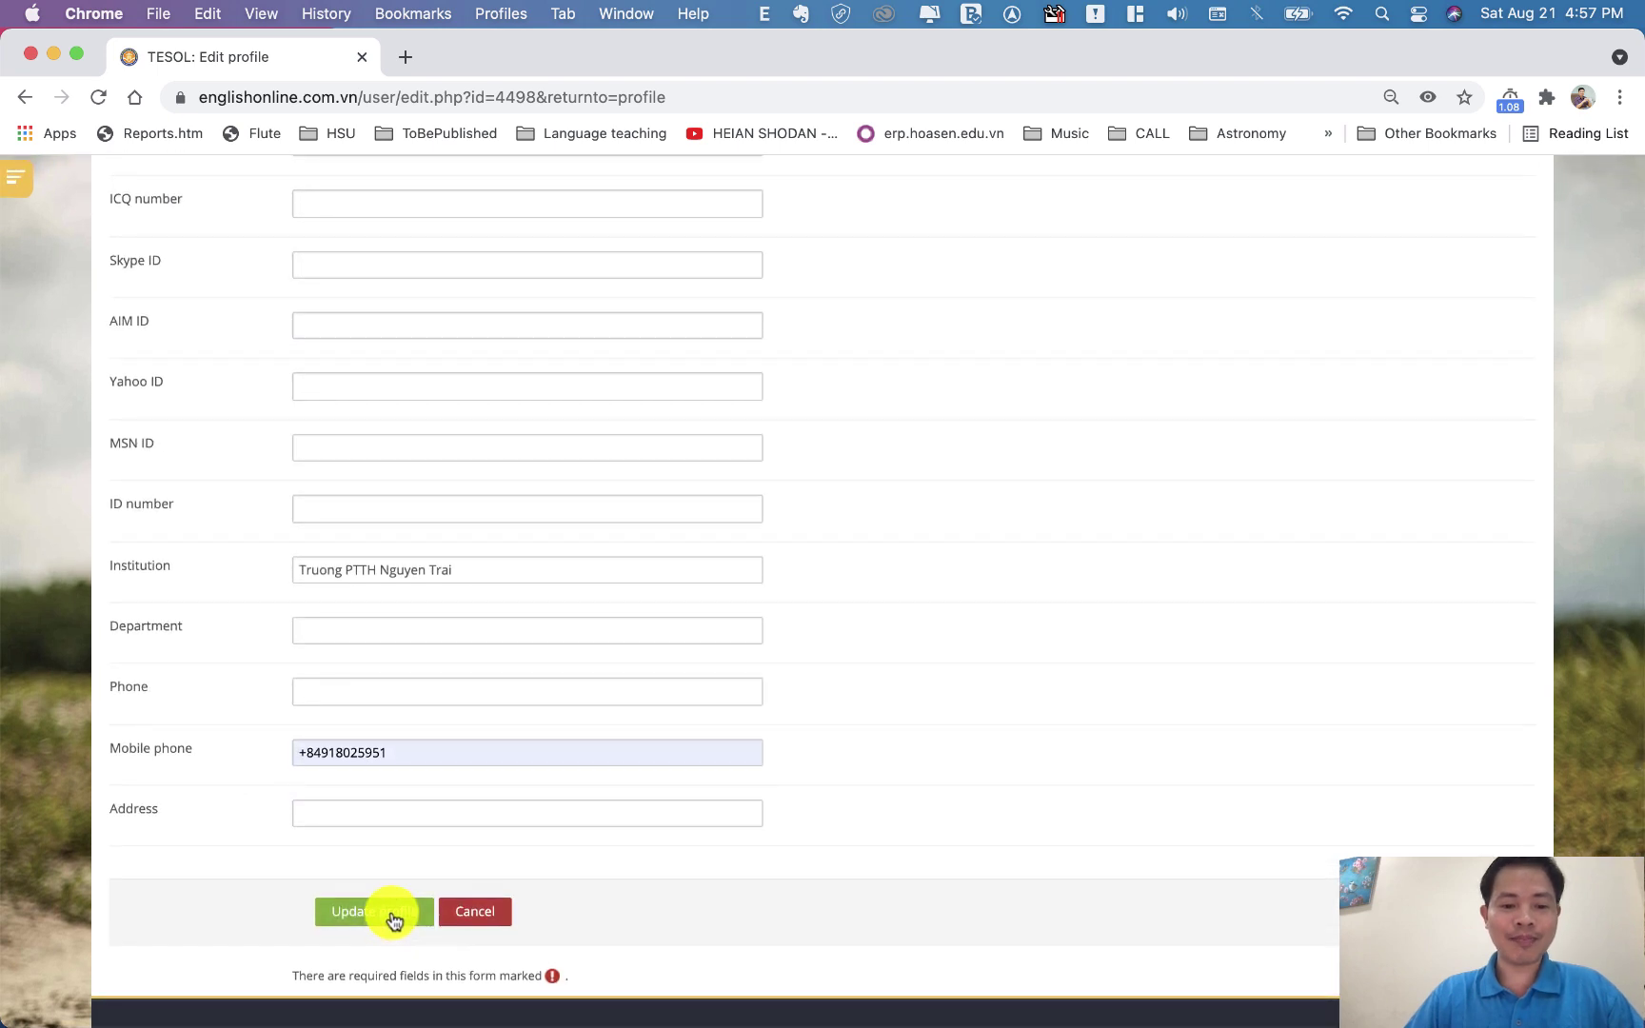
pyautogui.click(401, 919)
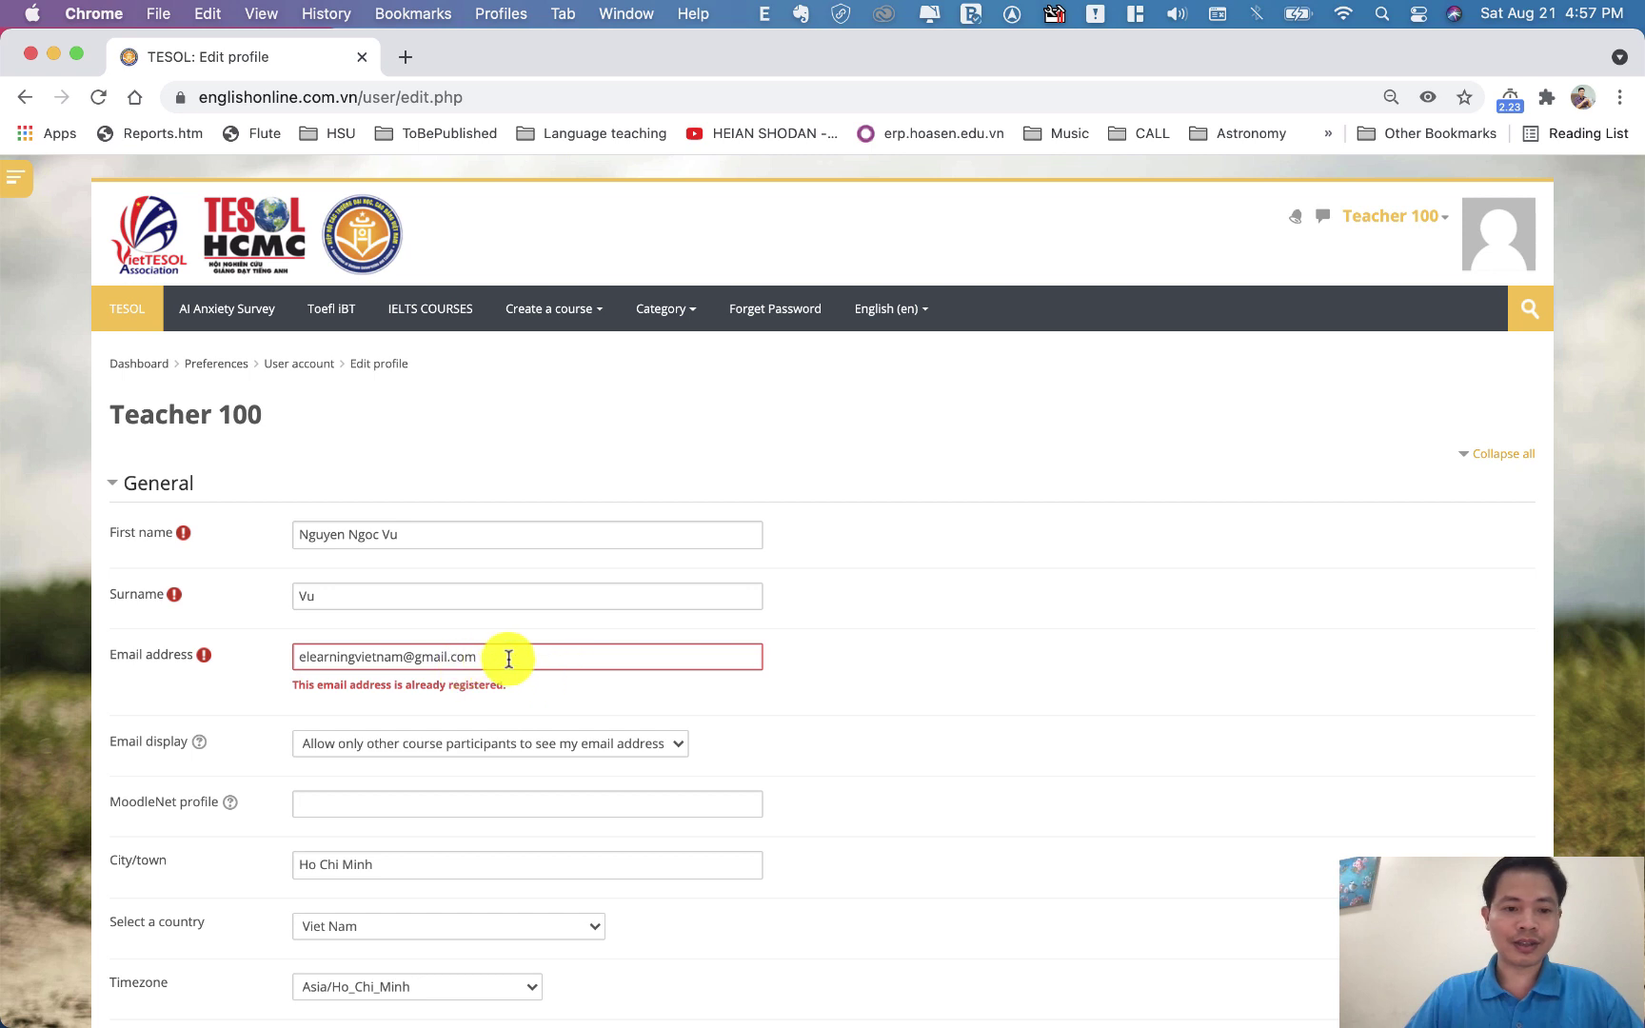
# Replace the rejected email with the new email address and update the profile
pyautogui.moveTo(510, 660); pyautogui.dragTo(255, 659)
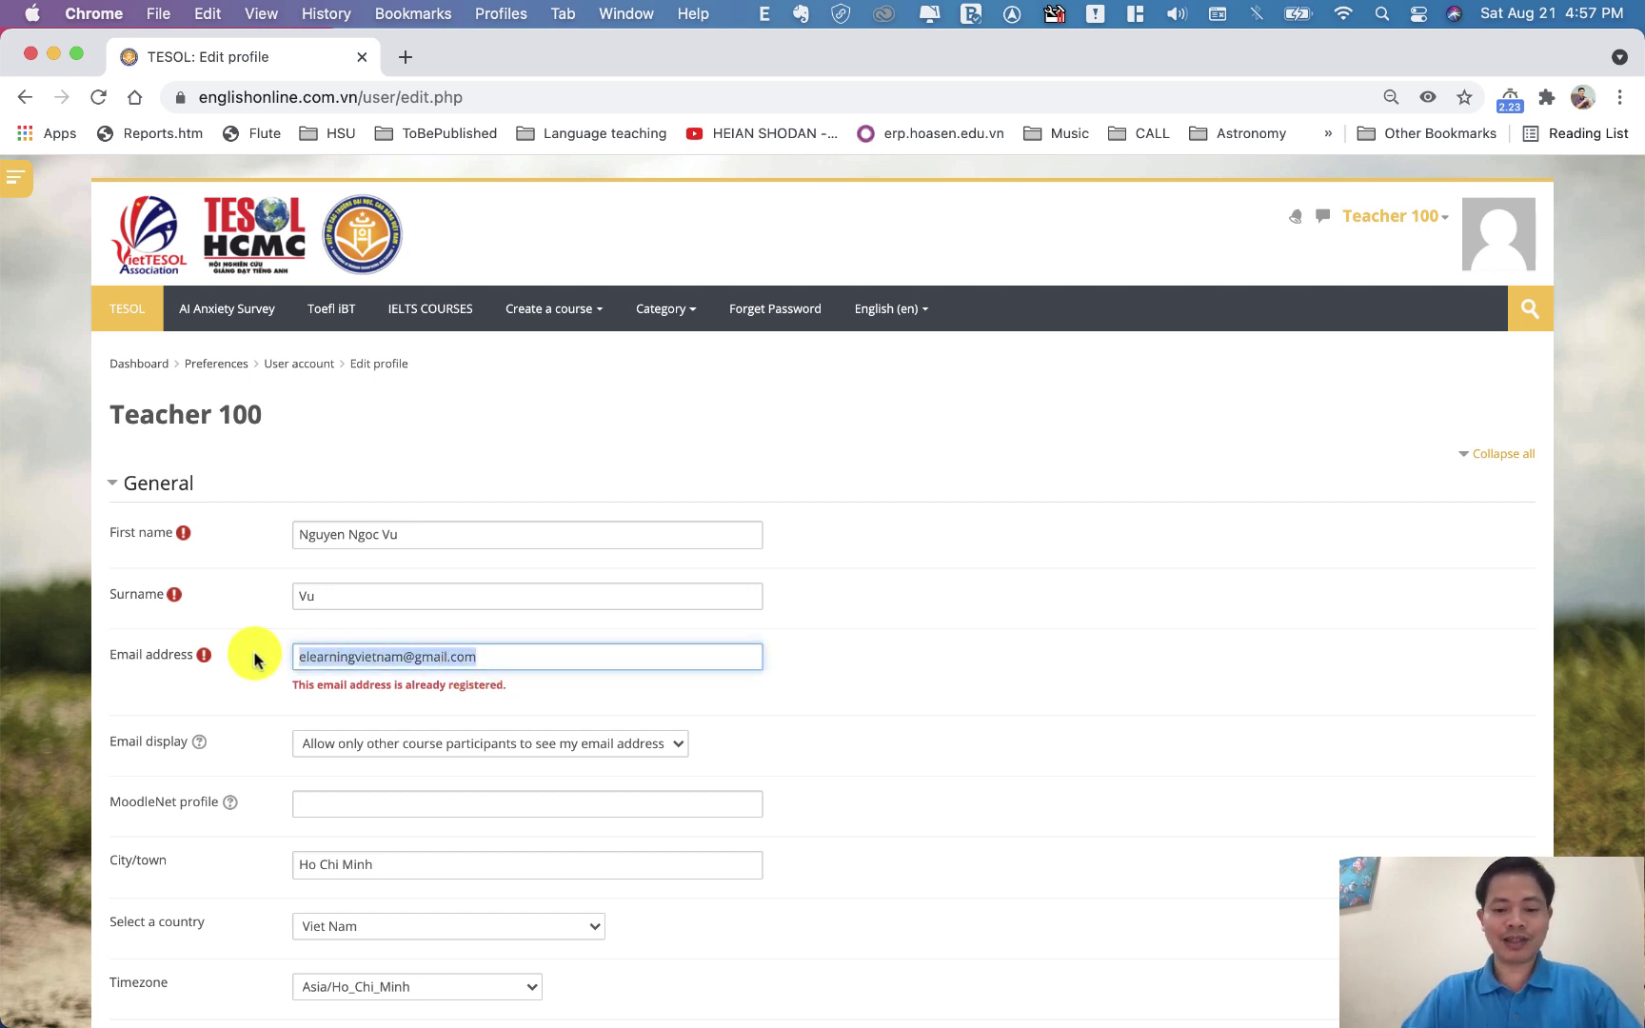
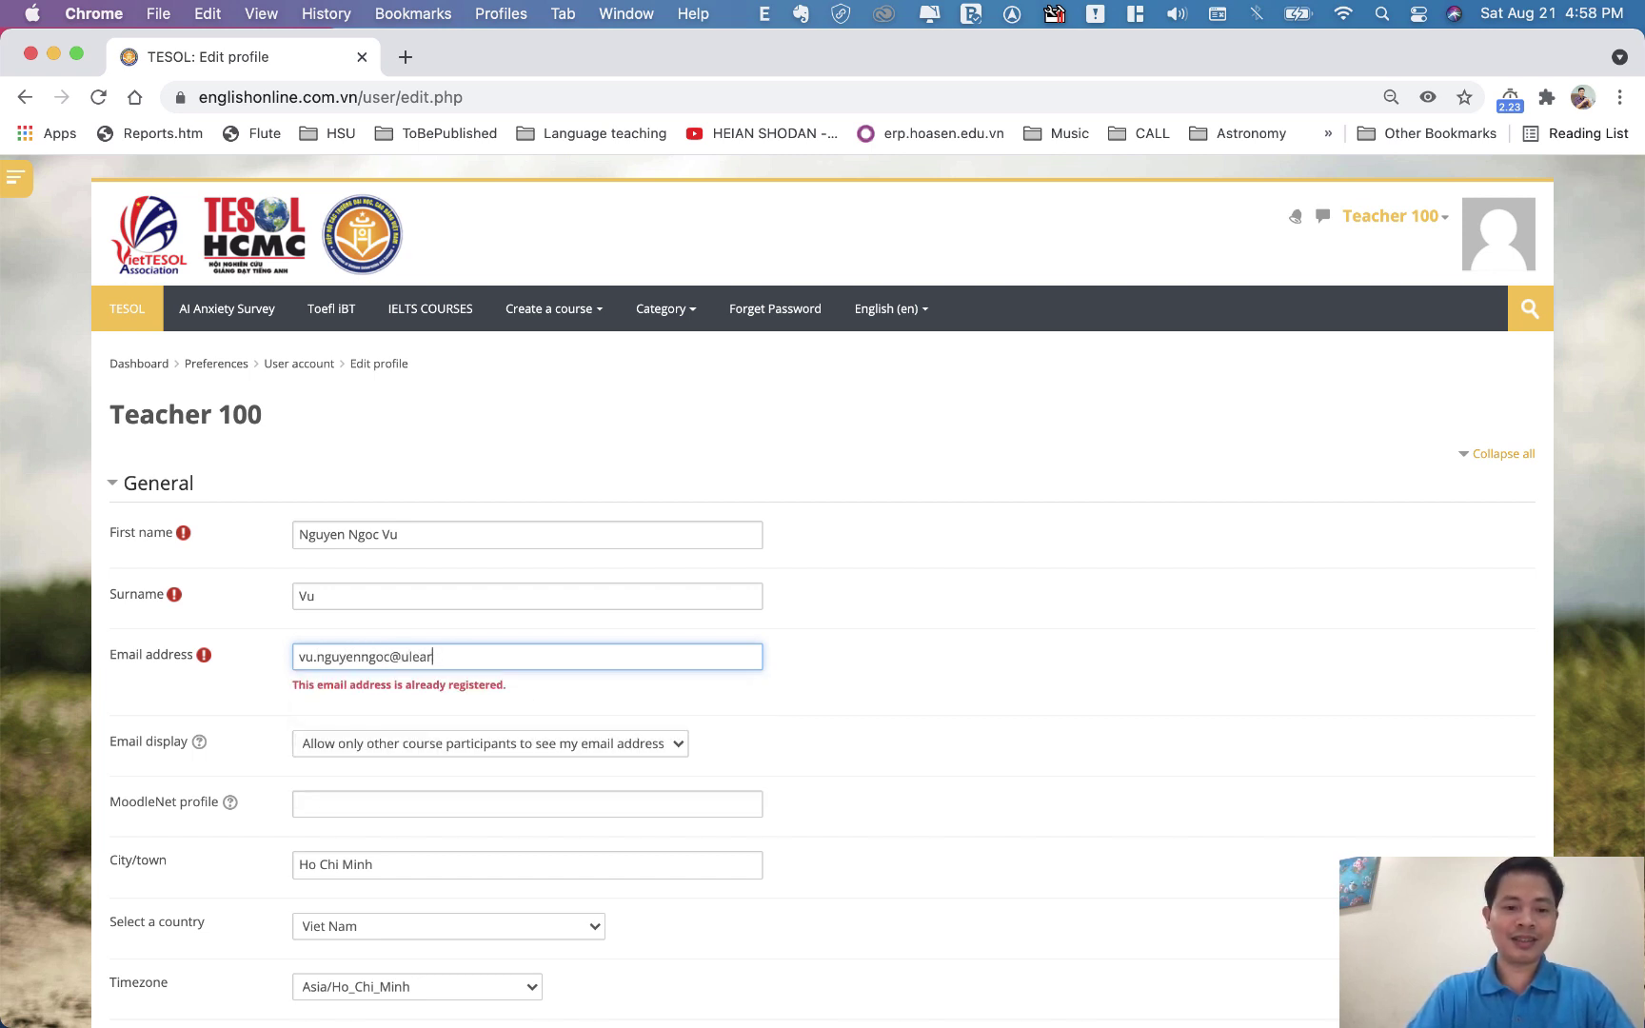
pyautogui.click(885, 662)
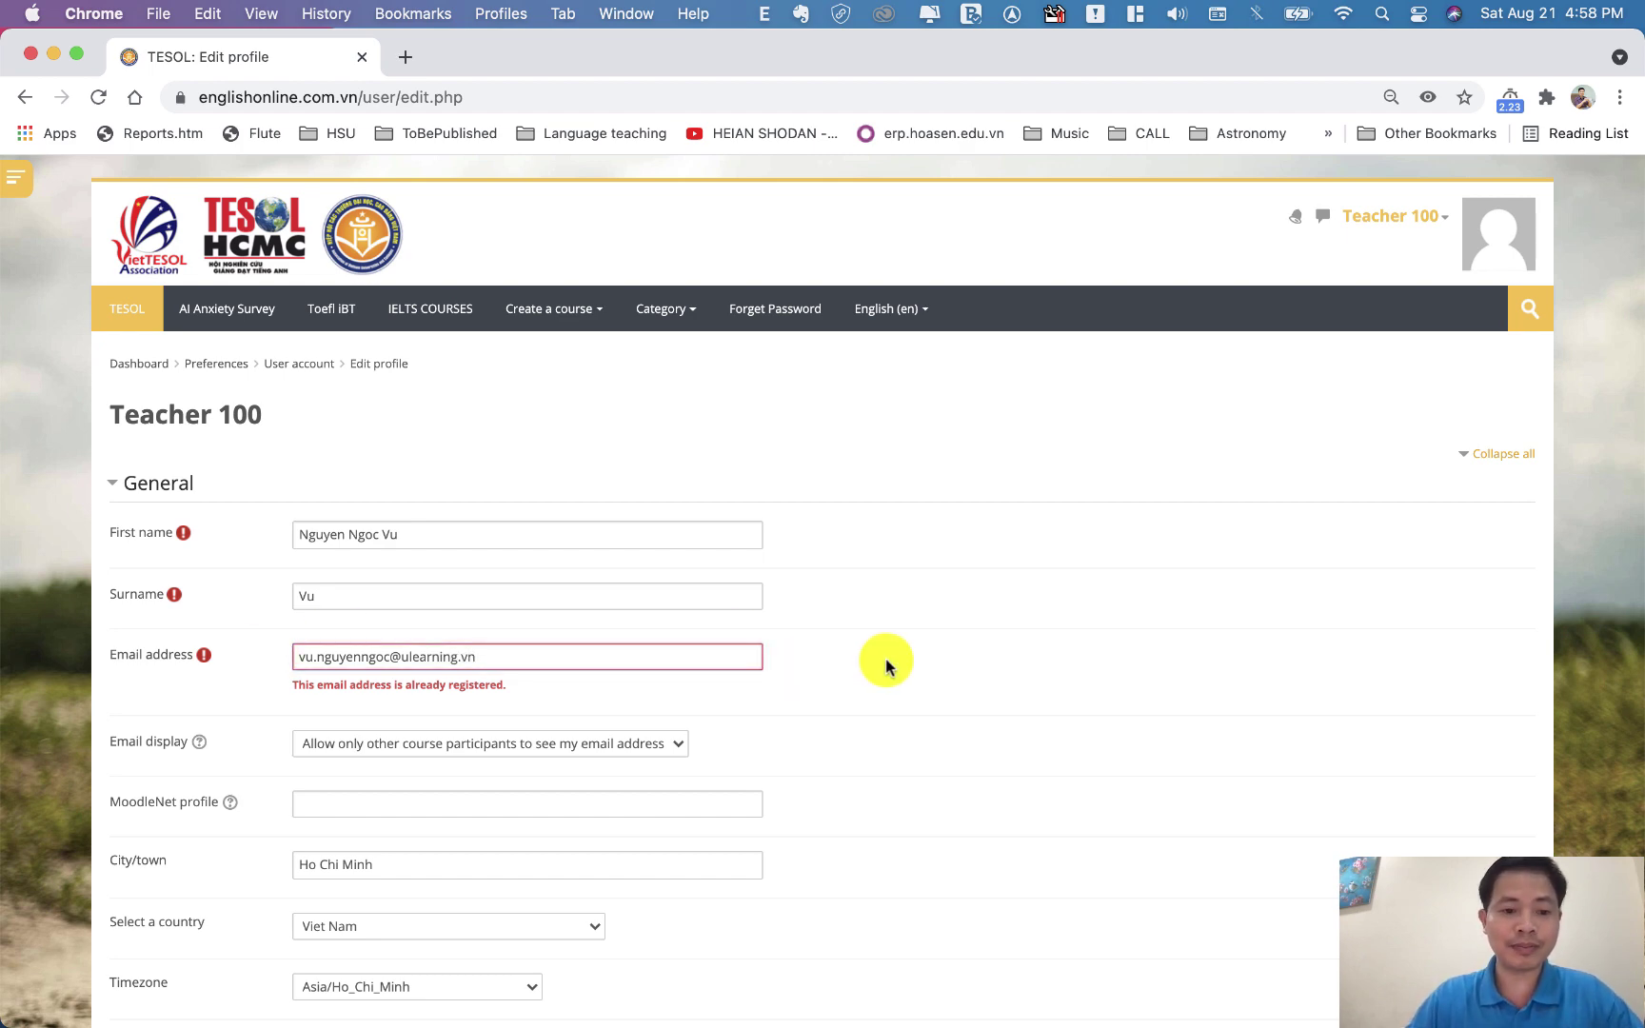
pyautogui.scroll(-20, 885, 664)
pyautogui.click(408, 905)
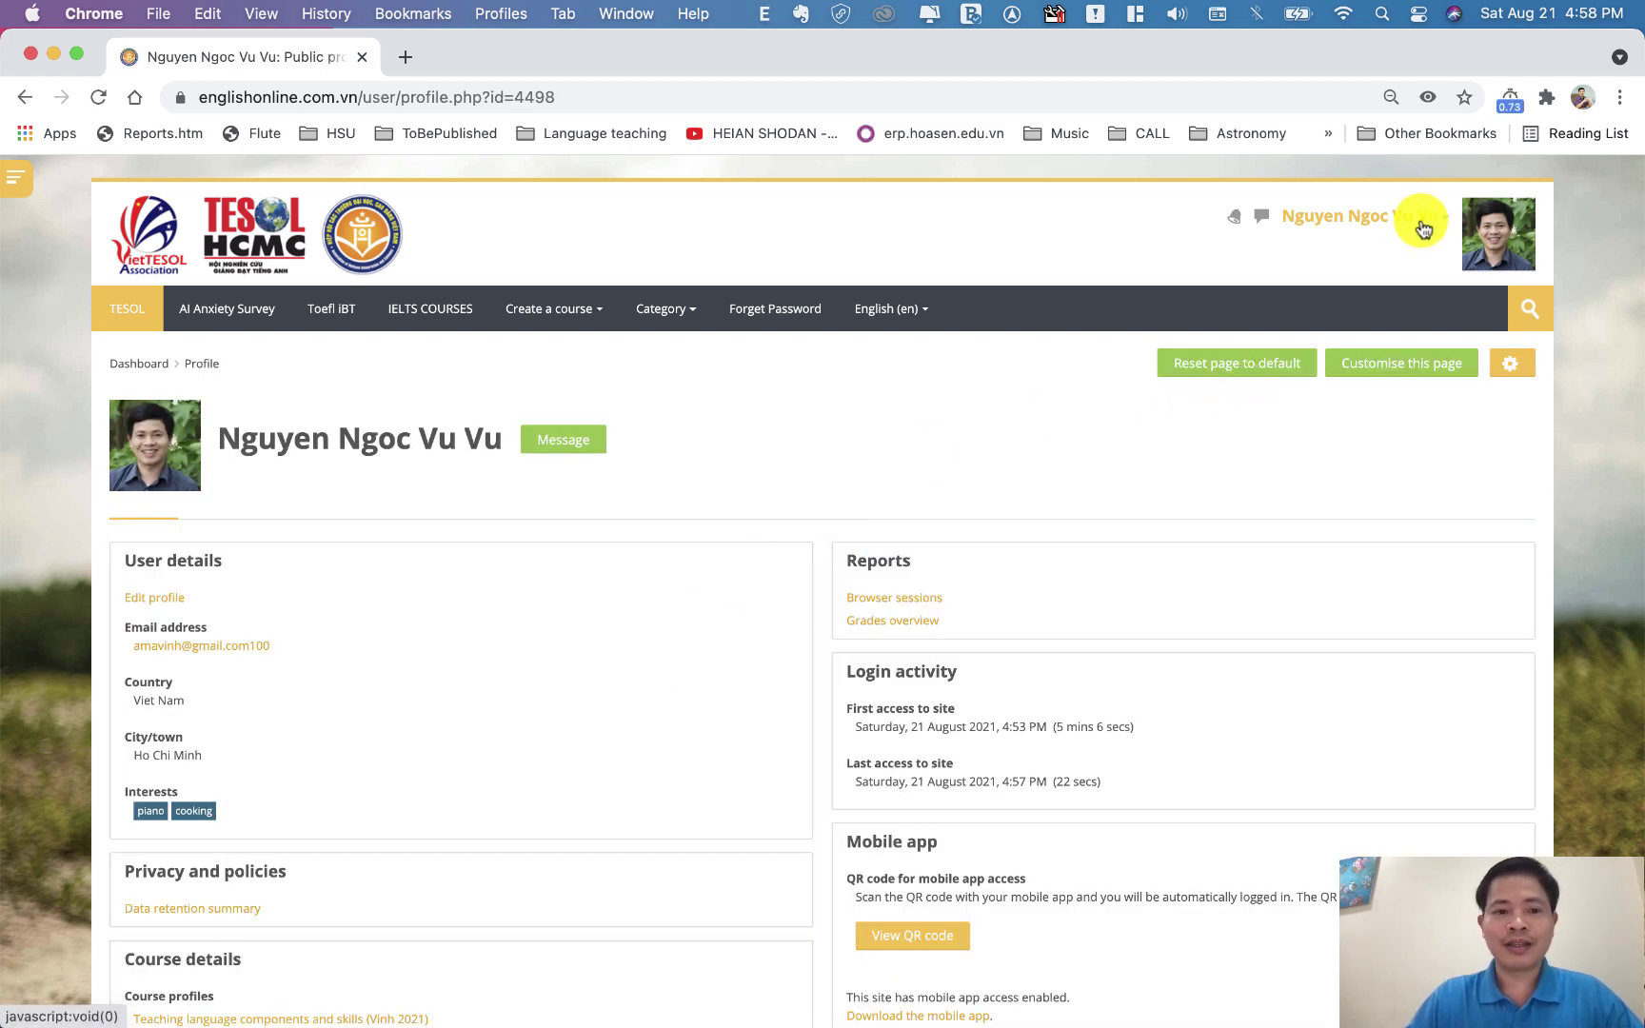
# Reopen the profile editor, replace the surname with the new value, and update the profile
pyautogui.click(161, 600)
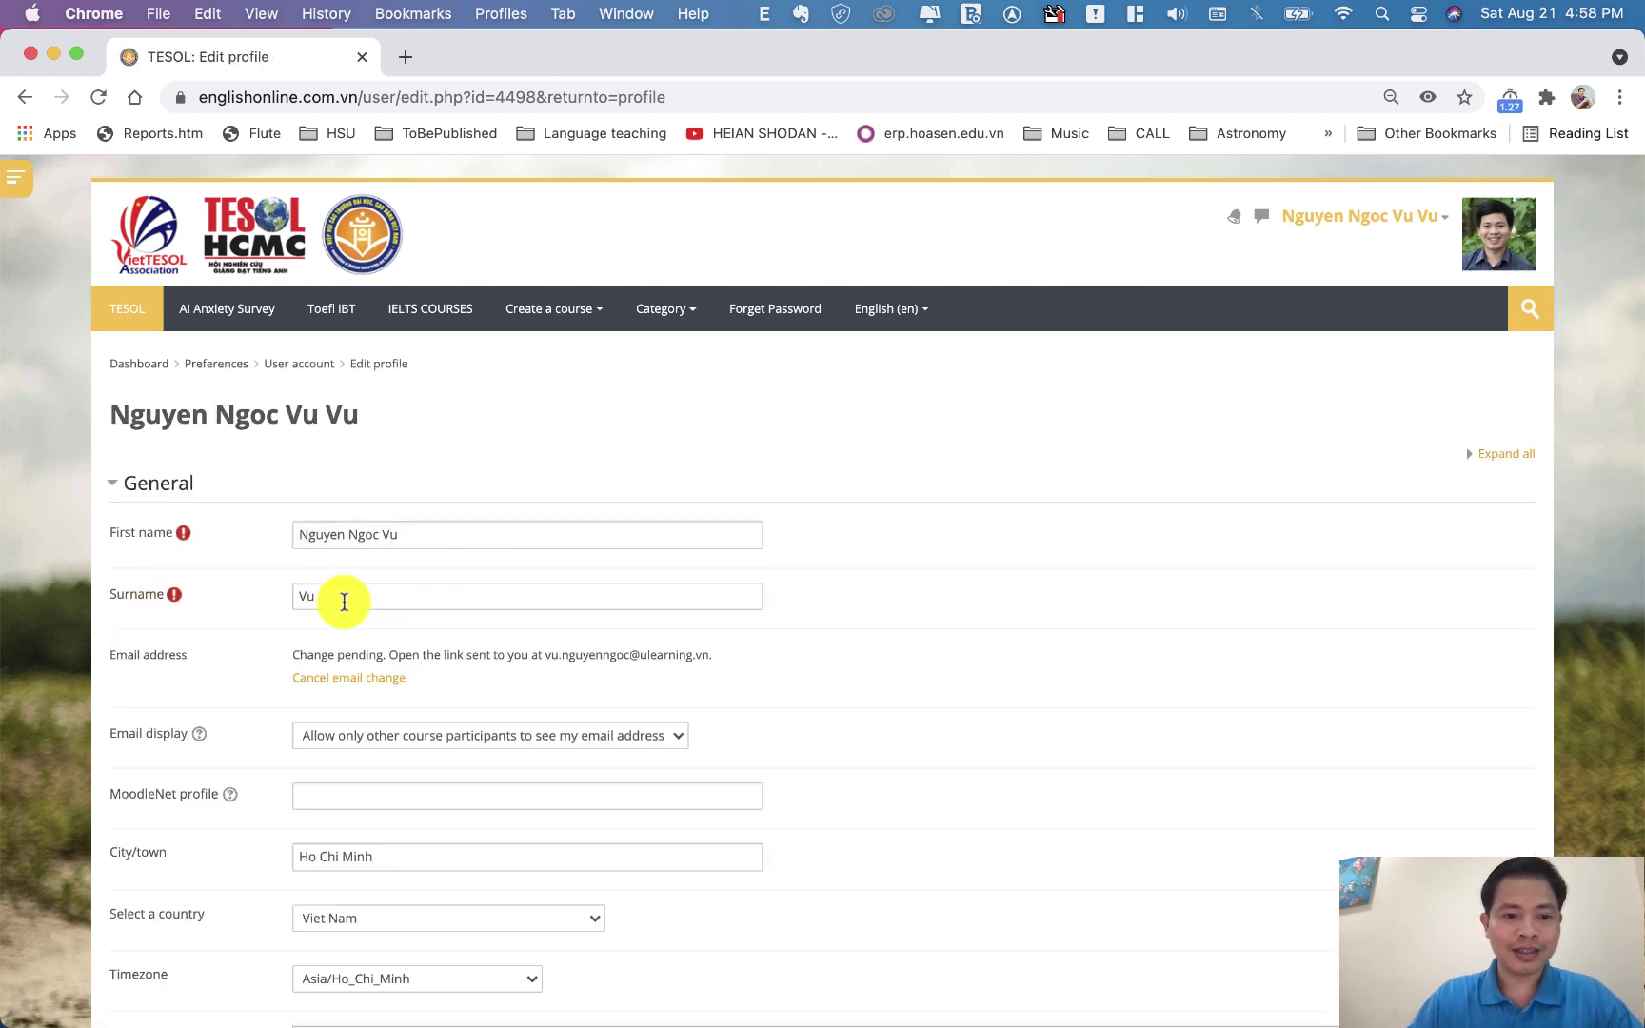
pyautogui.doubleClick(343, 601)
pyautogui.write('1000')
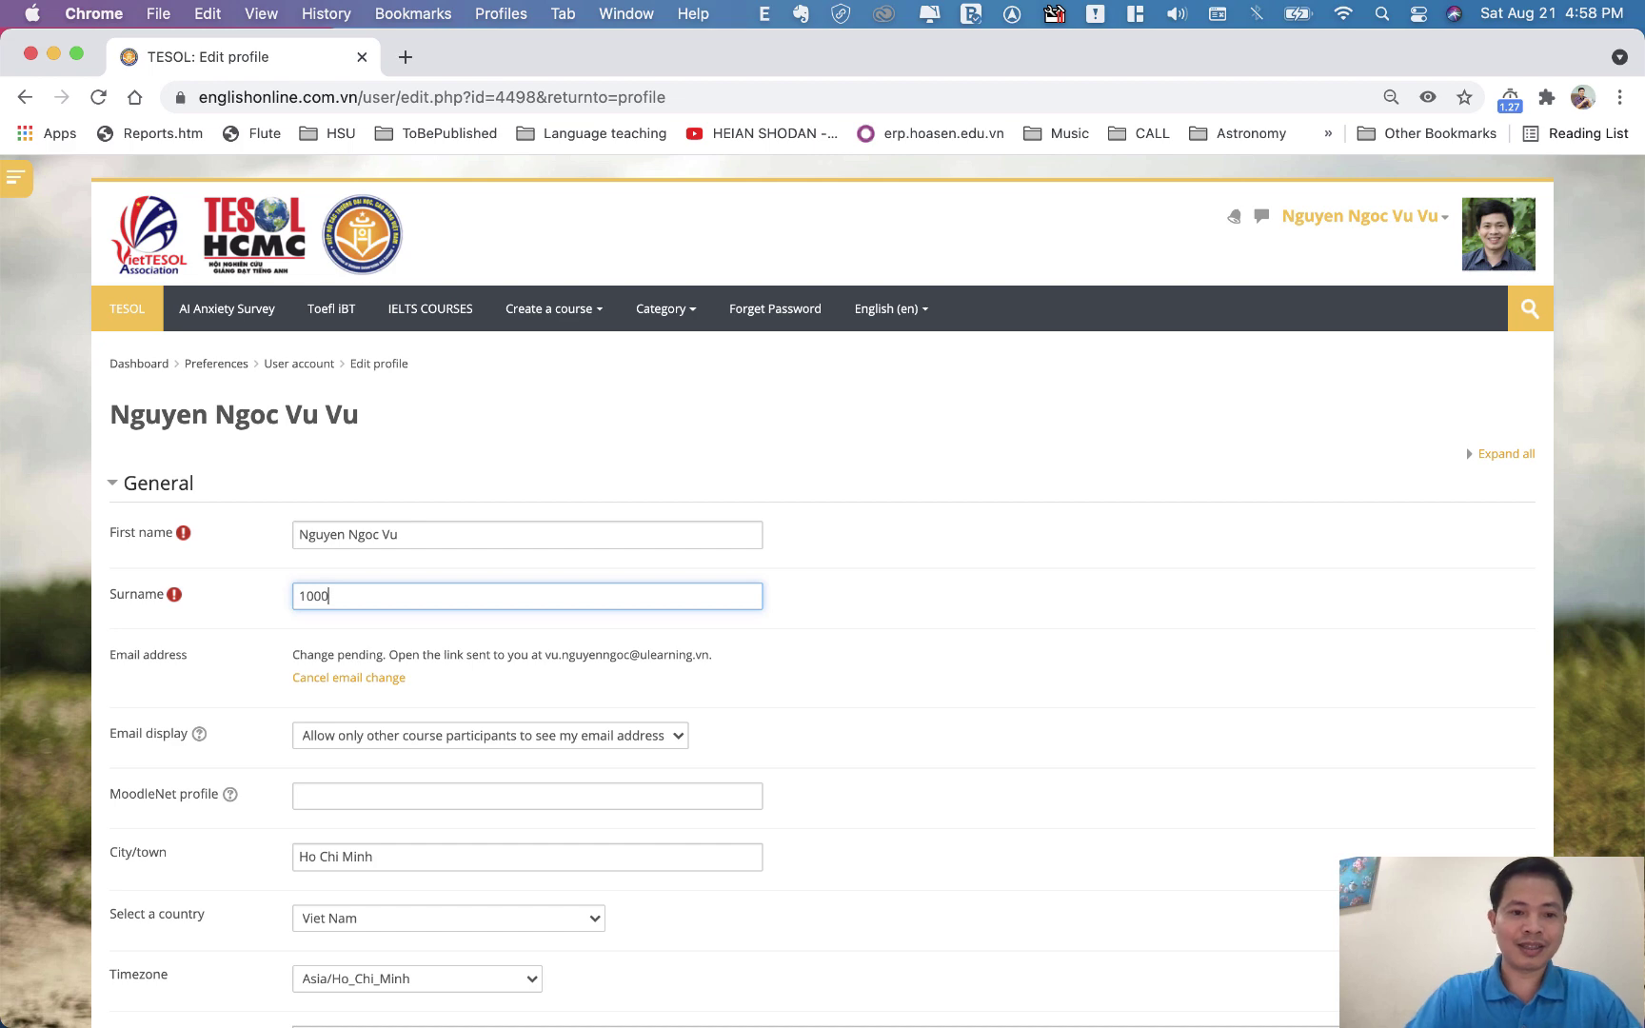
pyautogui.click(1219, 580)
pyautogui.scroll(-15, 1219, 583)
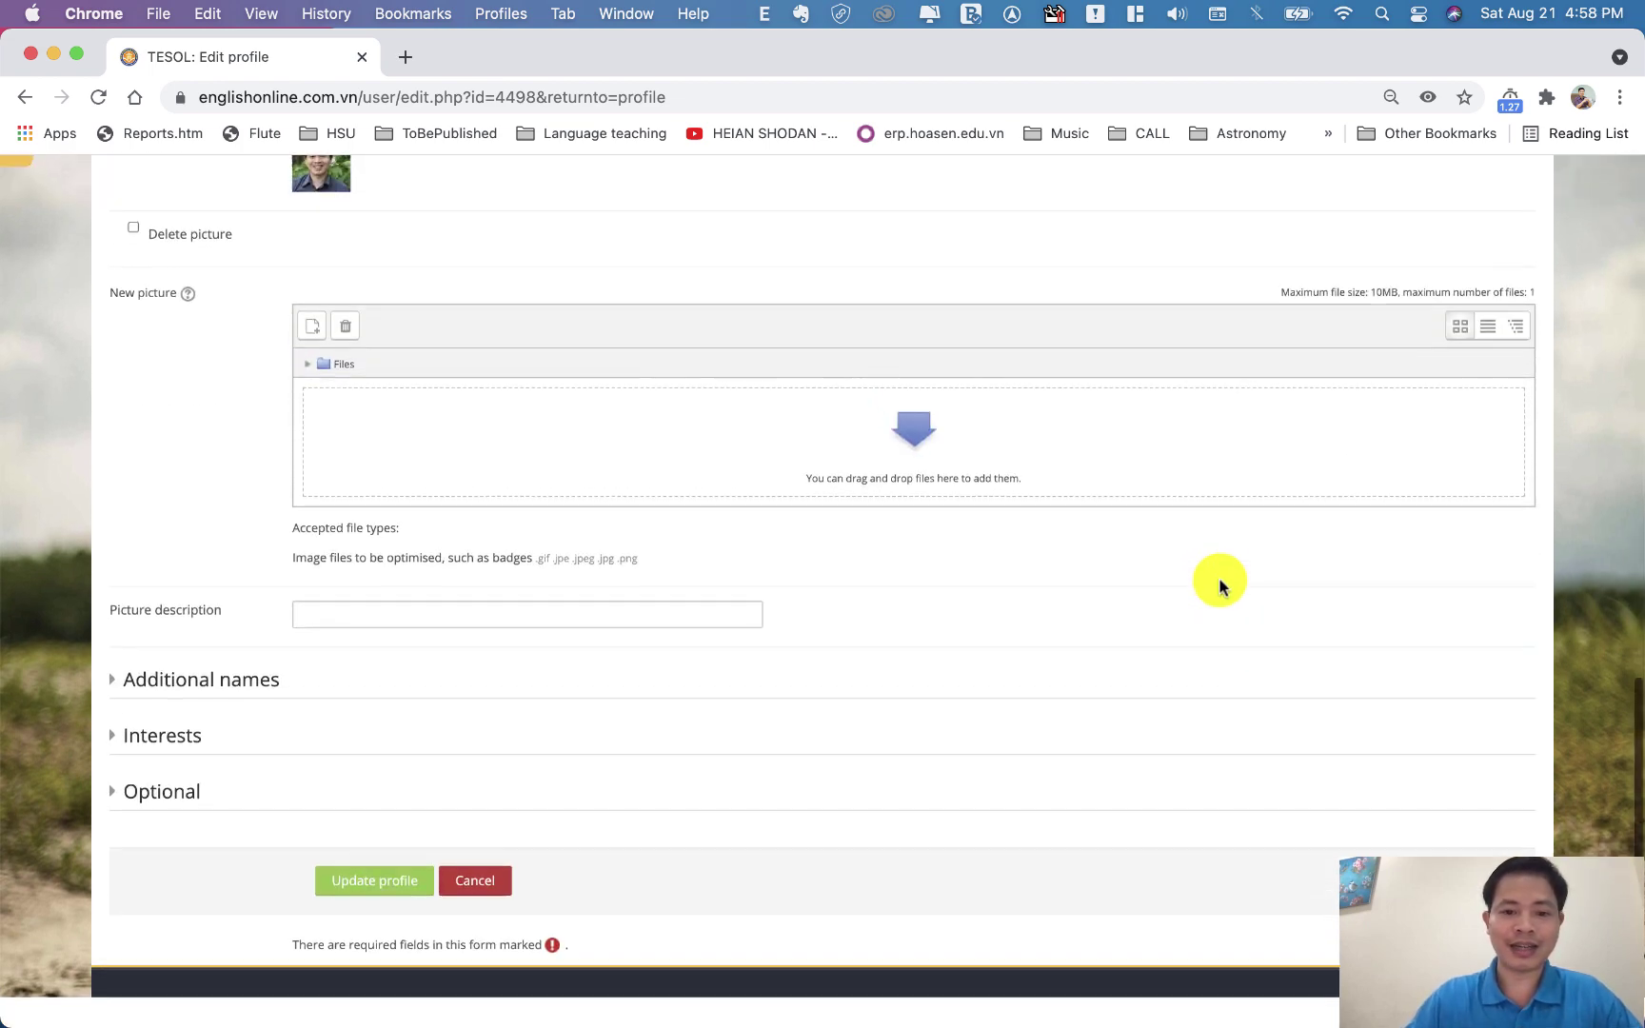
pyautogui.click(392, 916)
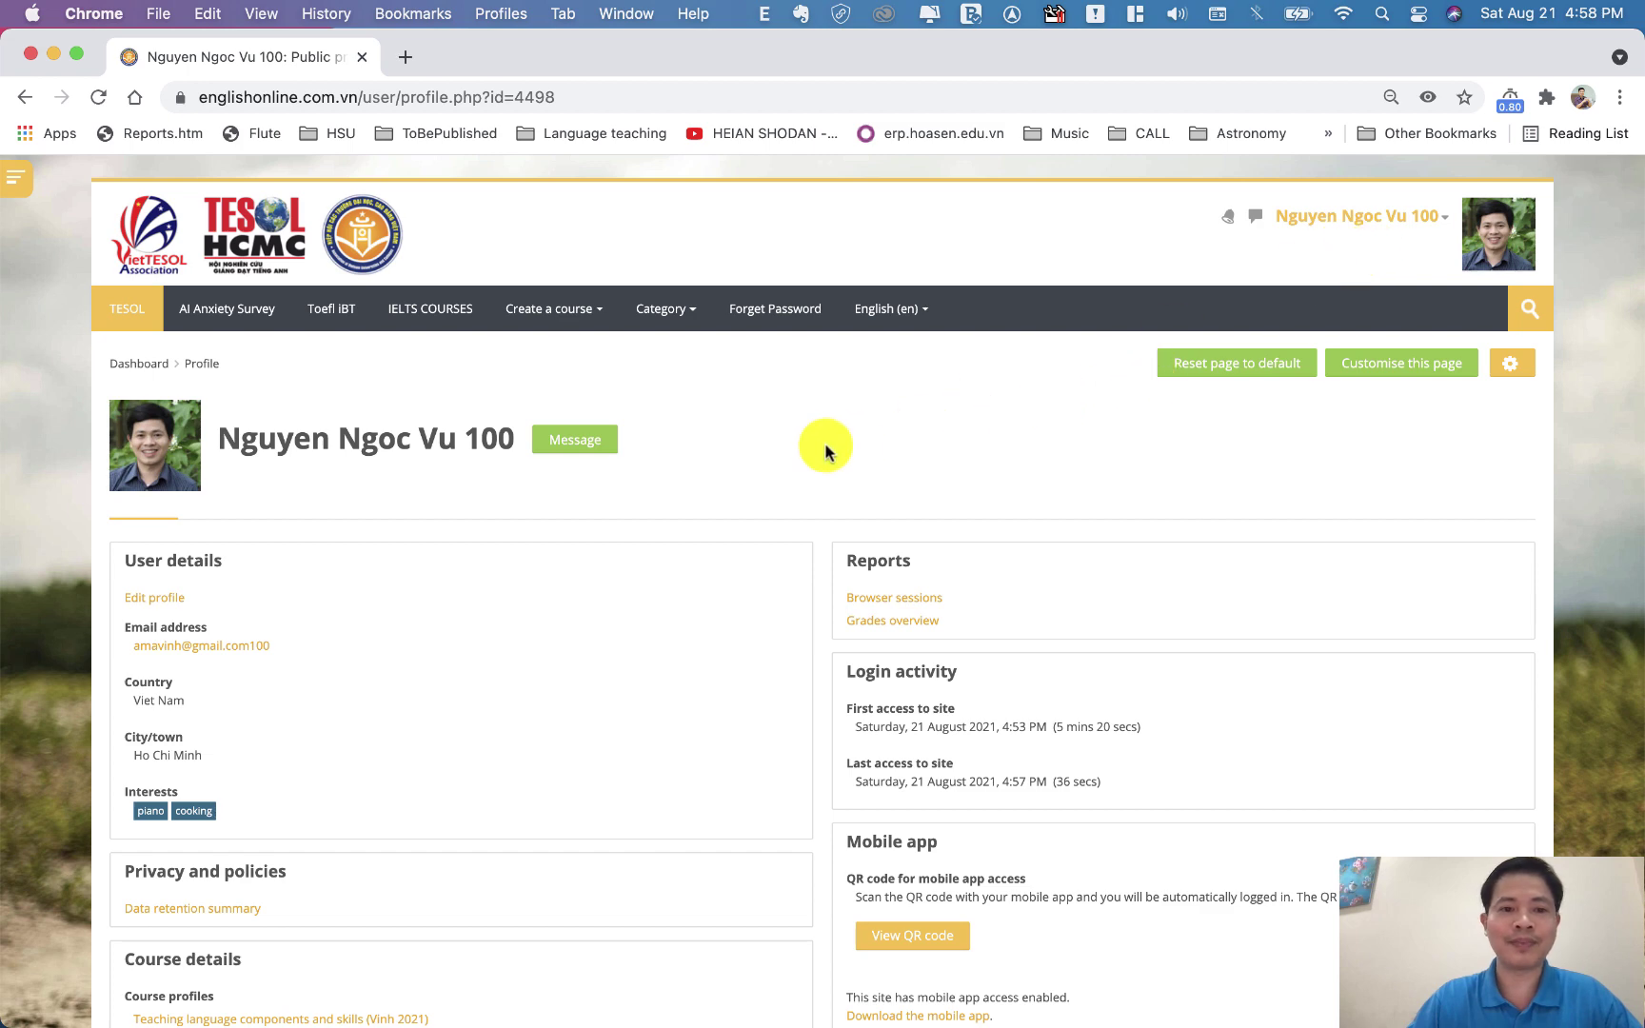
# Return to the Dashboard and open the Teaching language components and skills course
pyautogui.click(140, 365)
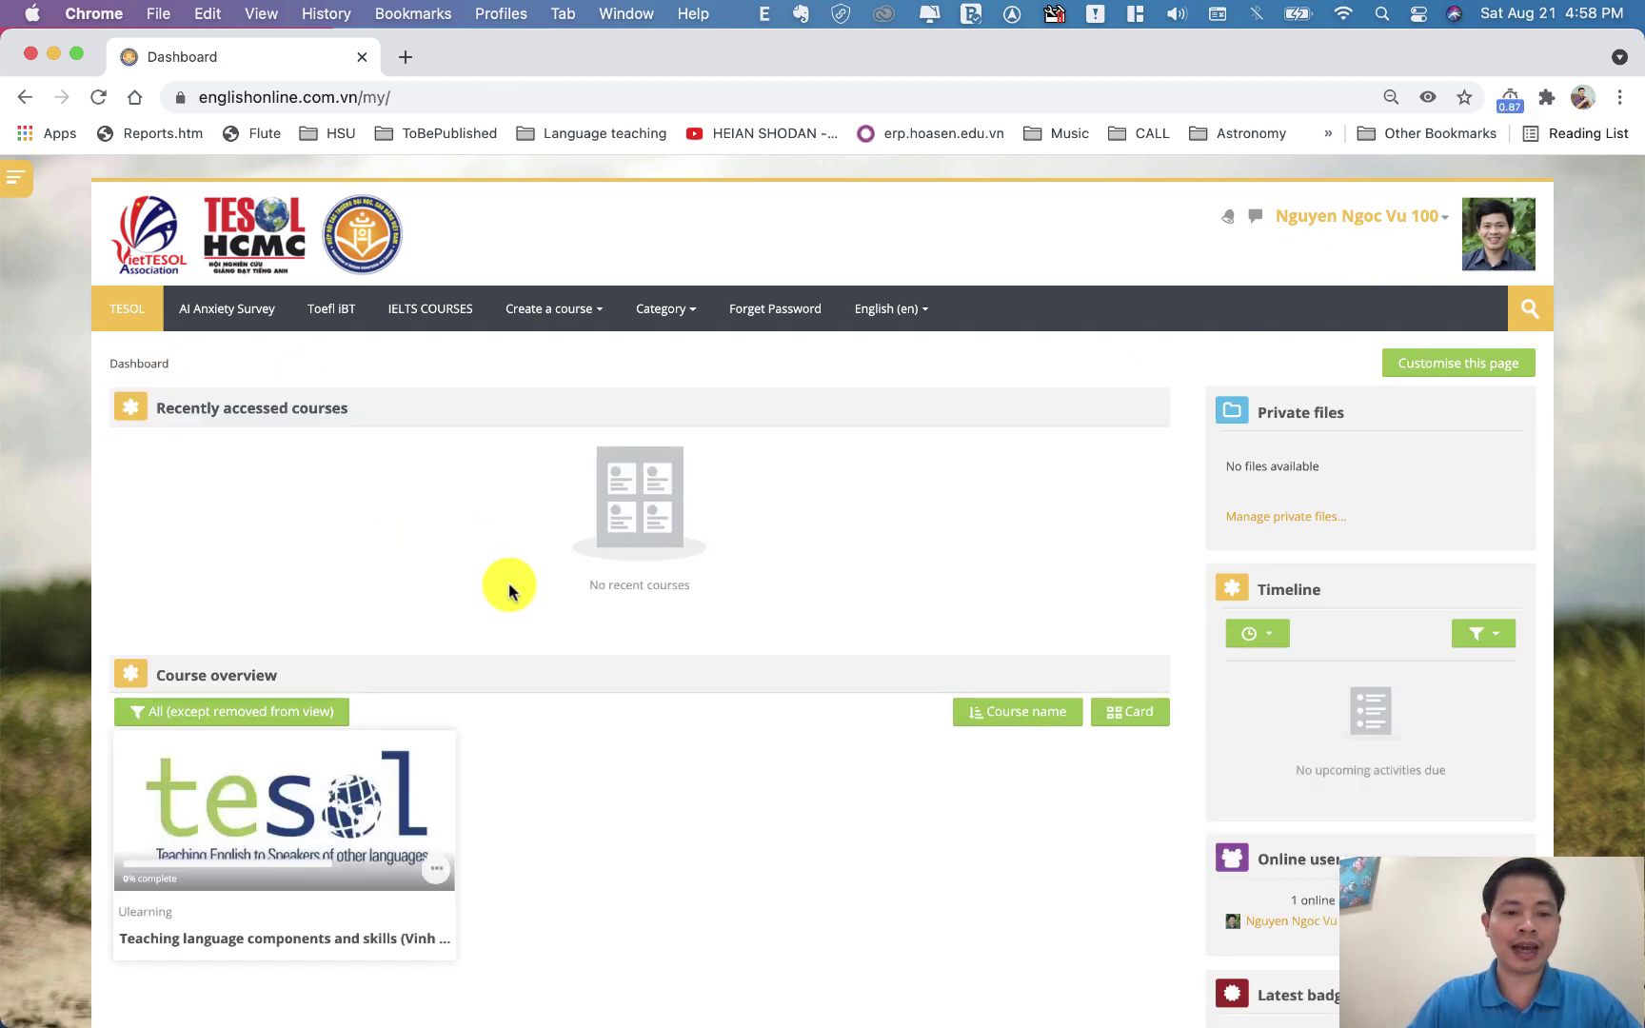
pyautogui.scroll(-3, 507, 583)
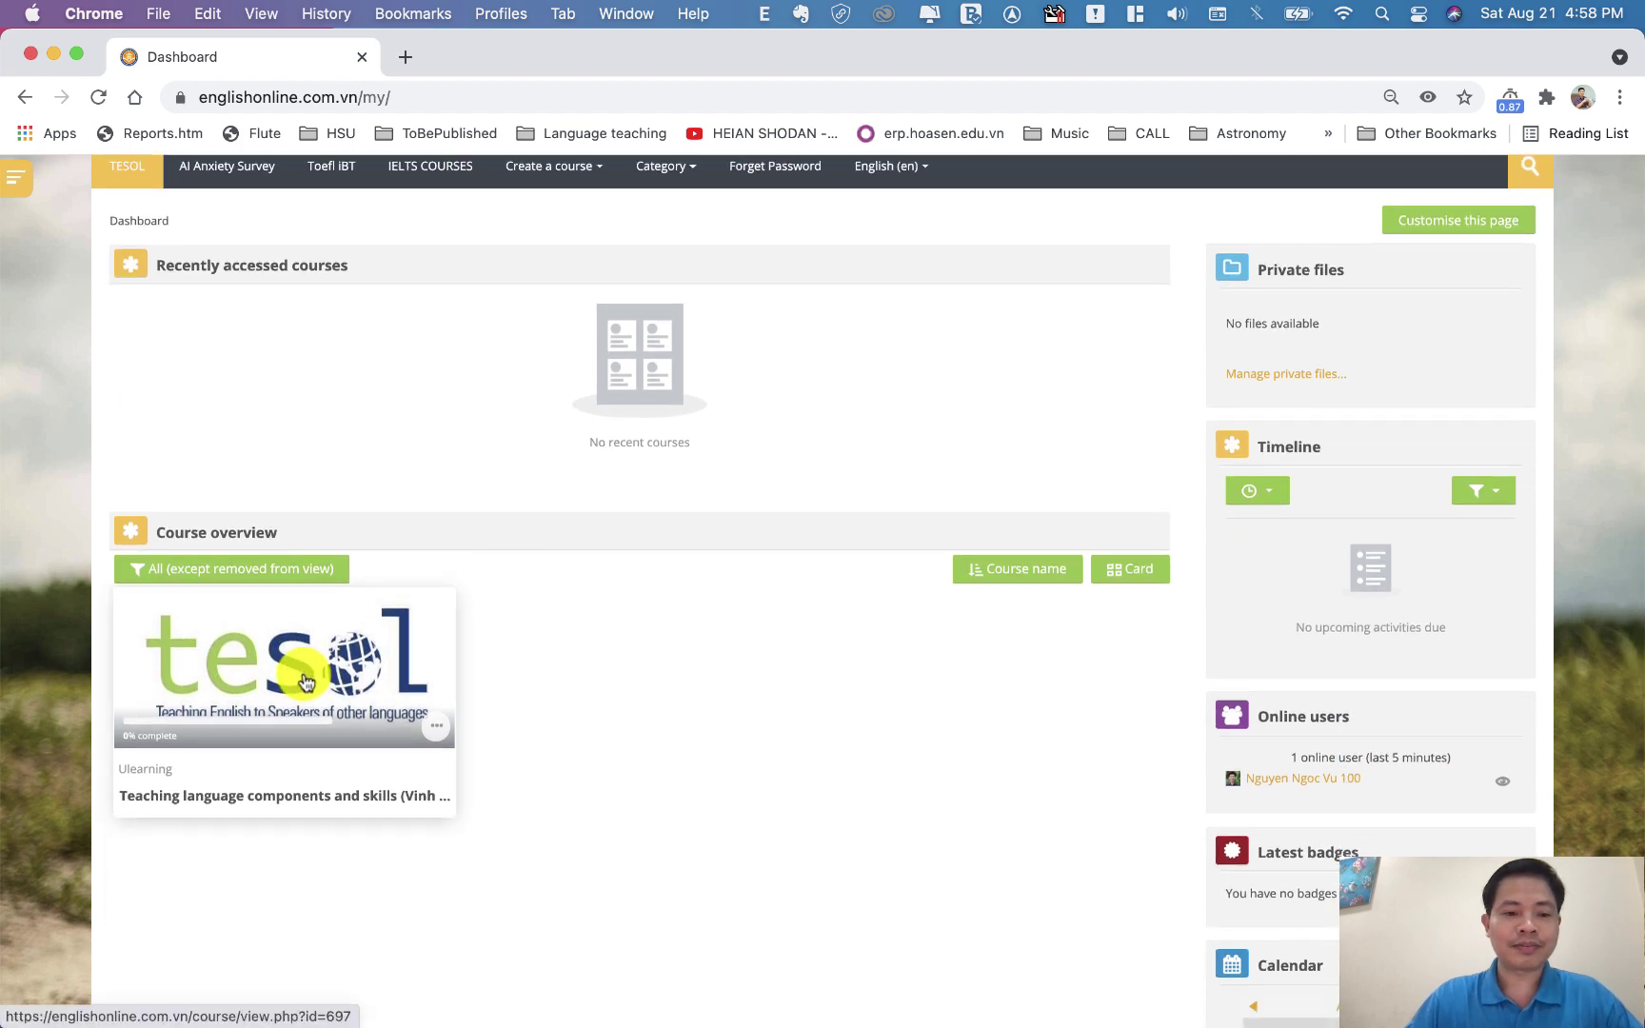
pyautogui.click(305, 680)
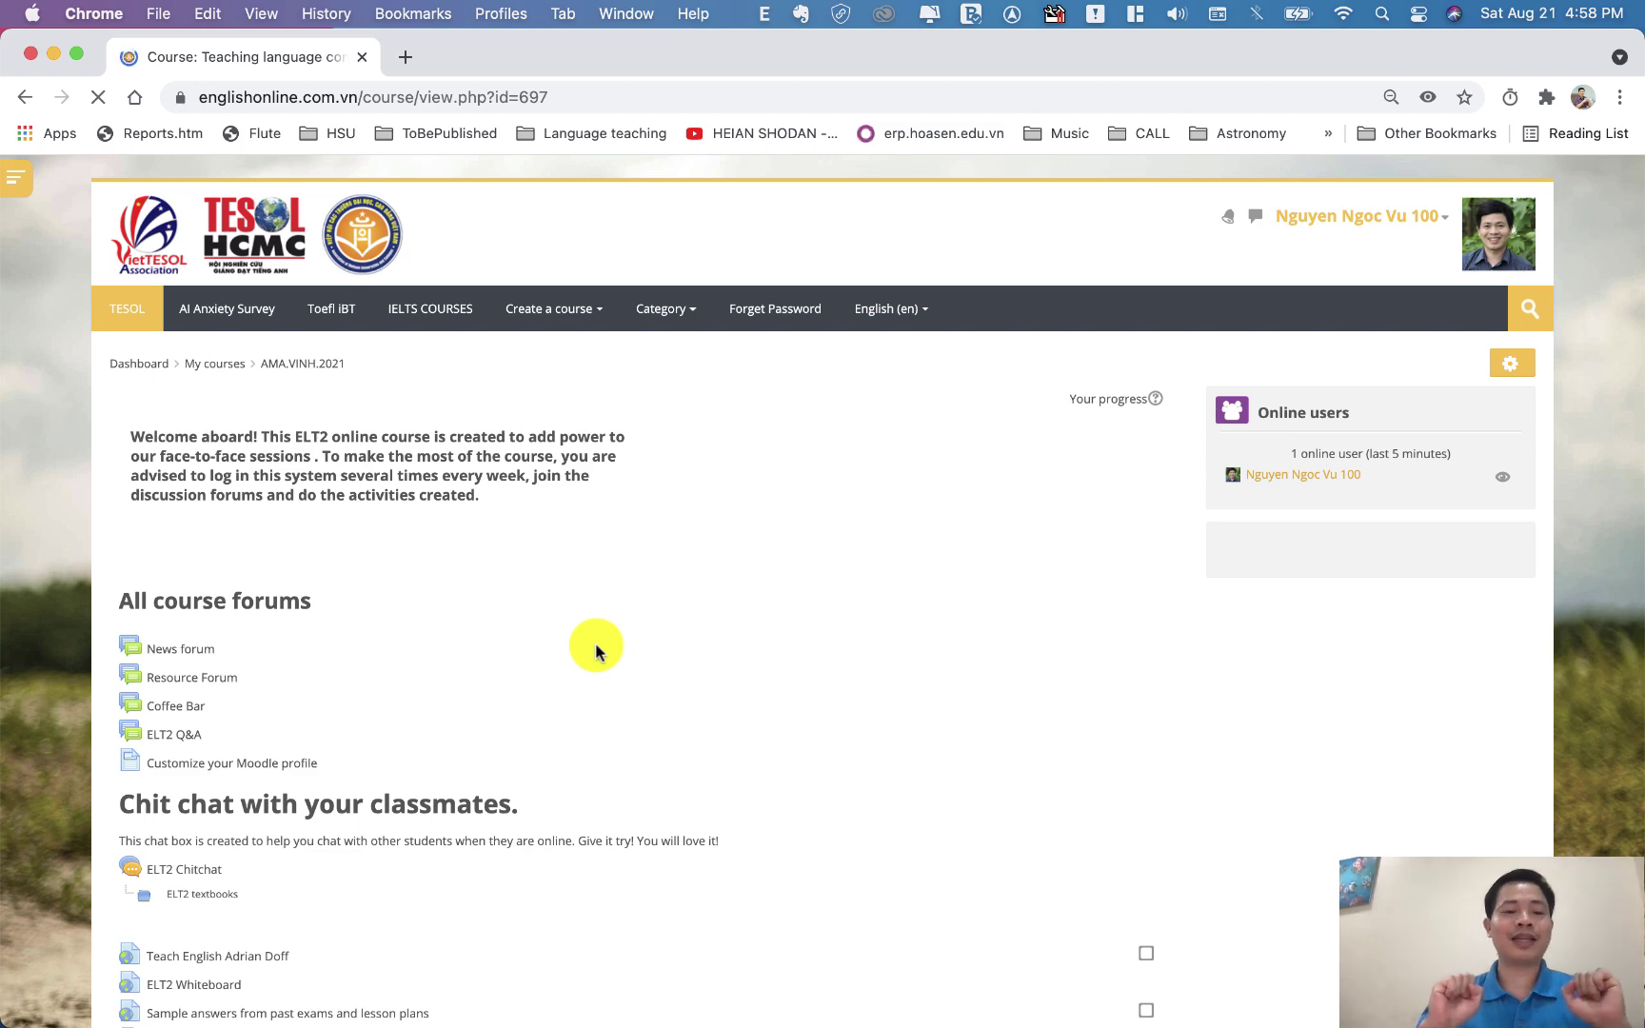
# Open the 'Tell us your story' forum in Topic 1
pyautogui.scroll(-5, 596, 649)
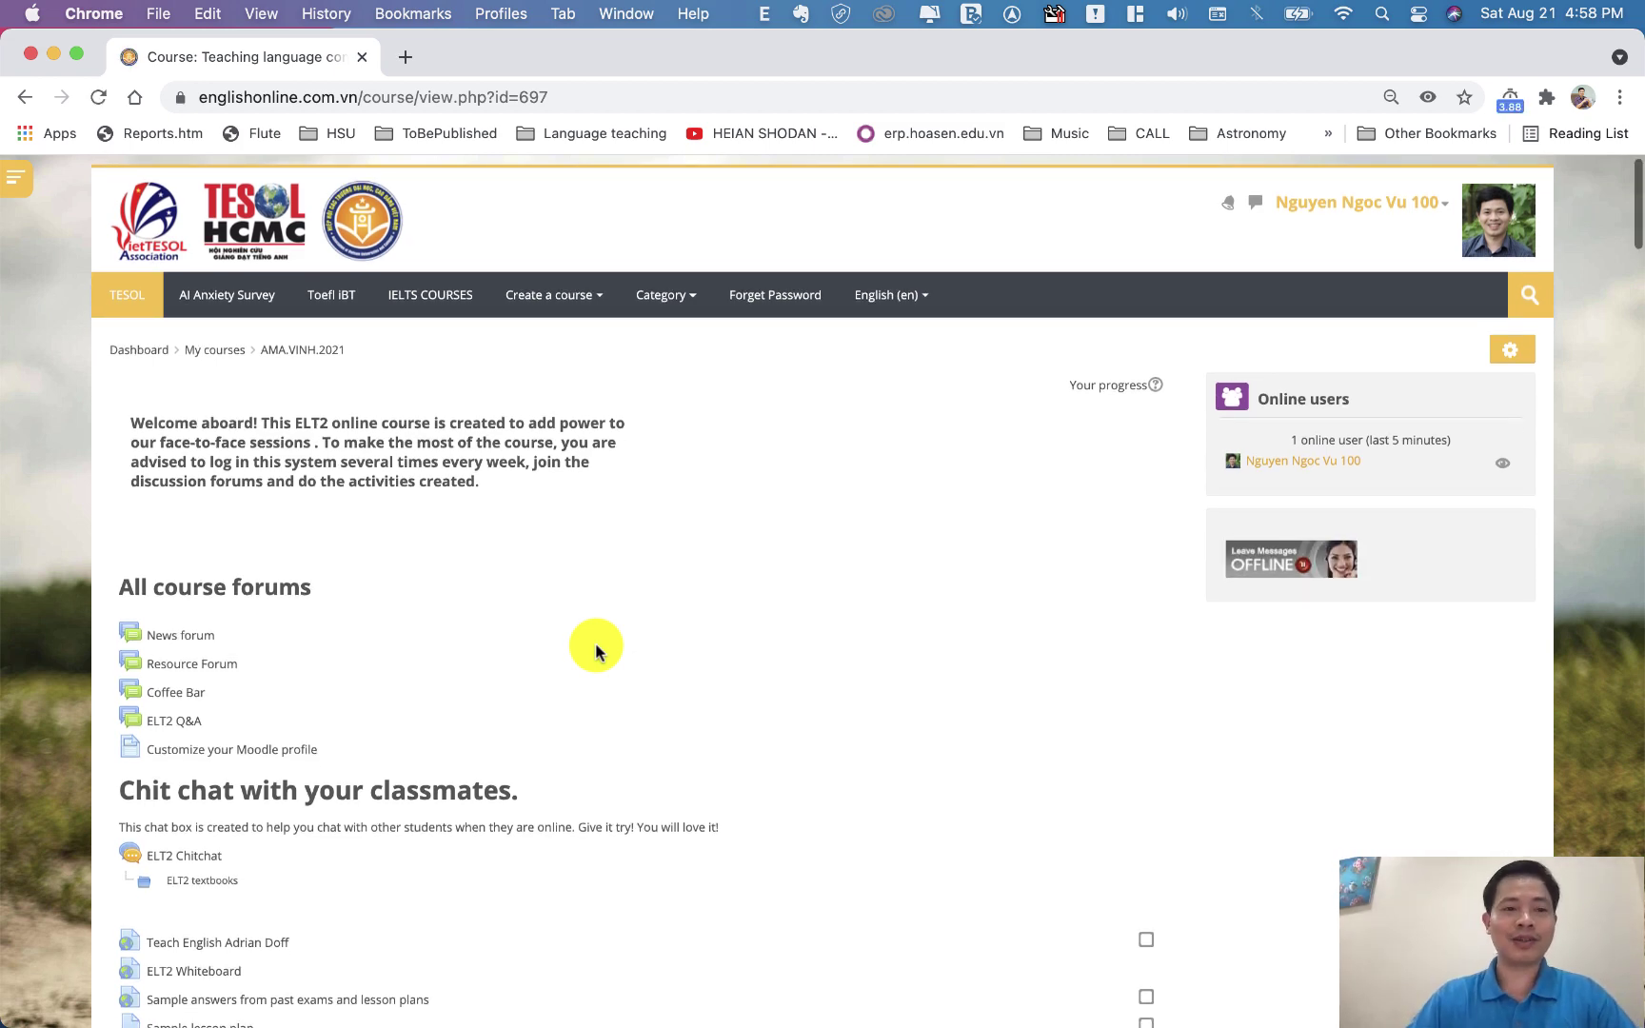
pyautogui.scroll(-15, 596, 649)
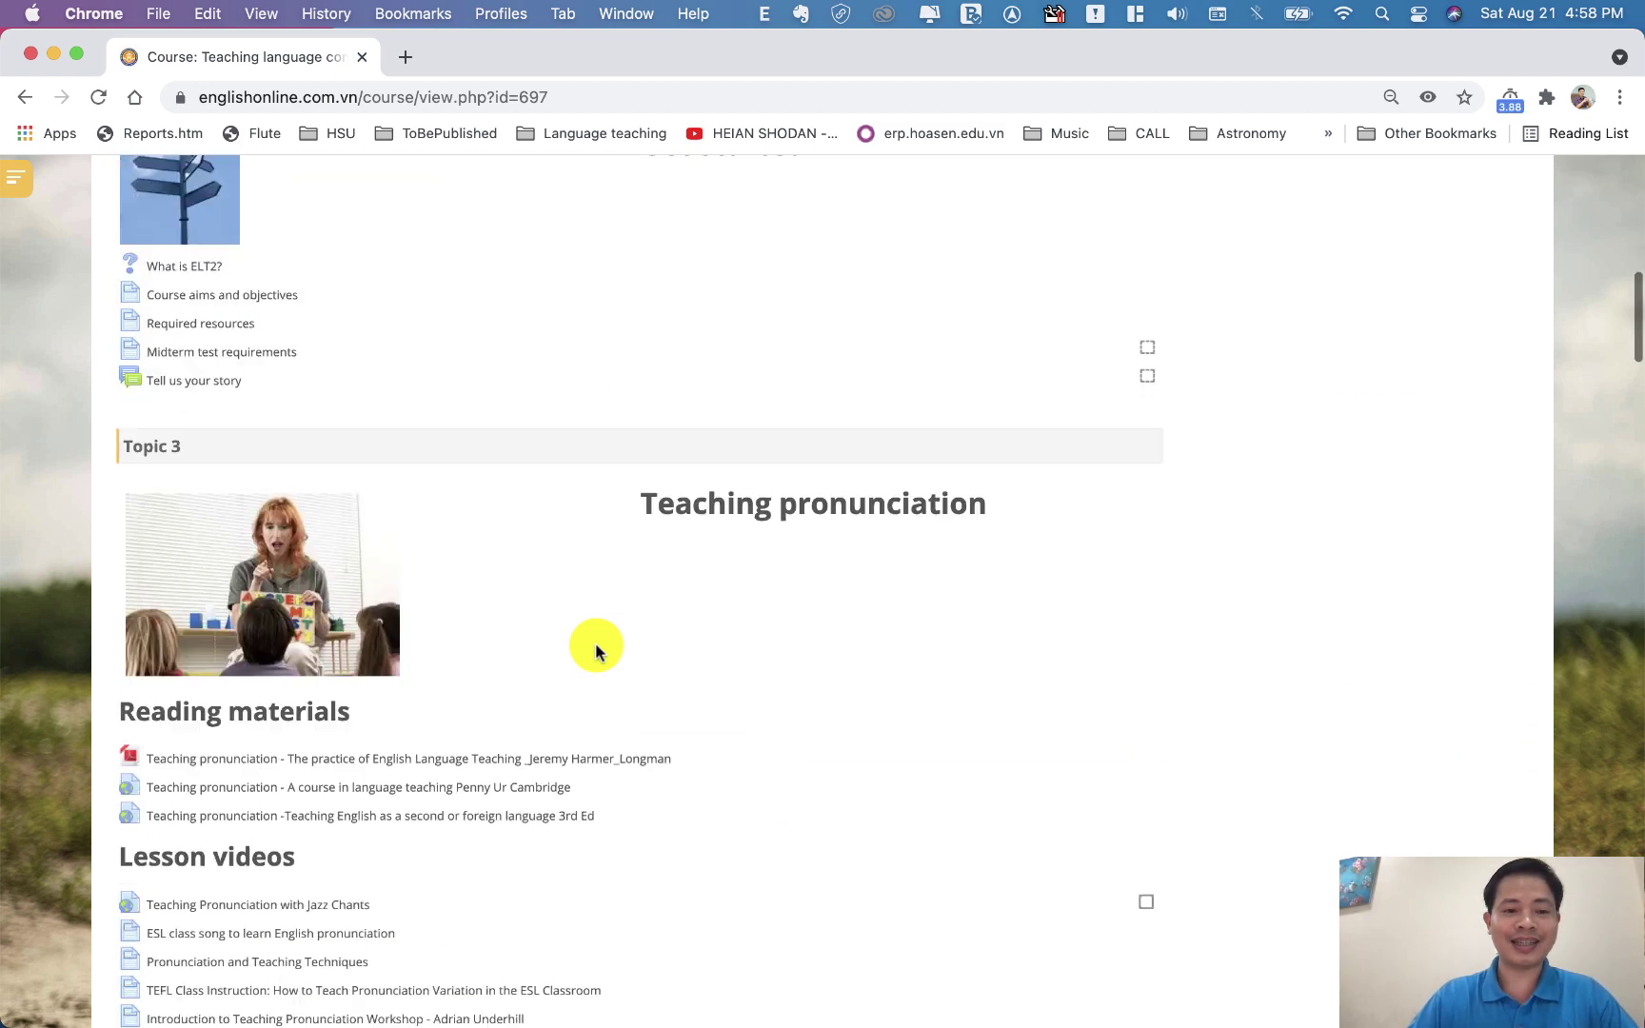
pyautogui.scroll(-20, 595, 649)
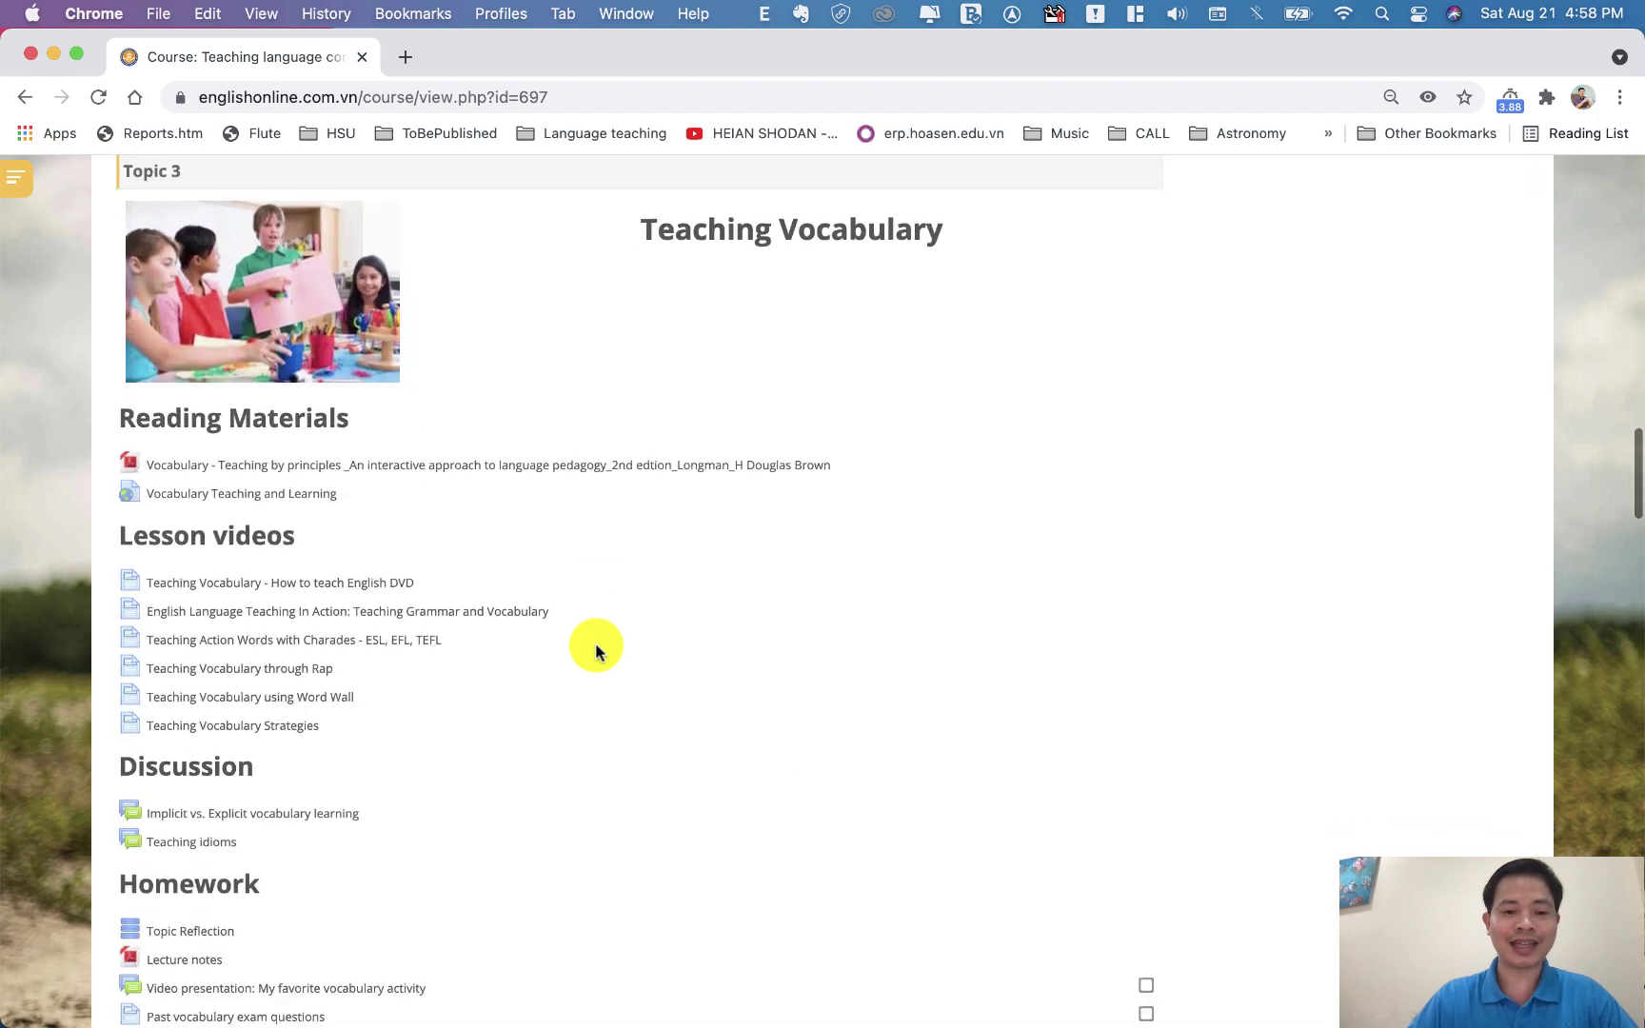
pyautogui.scroll(20, 596, 649)
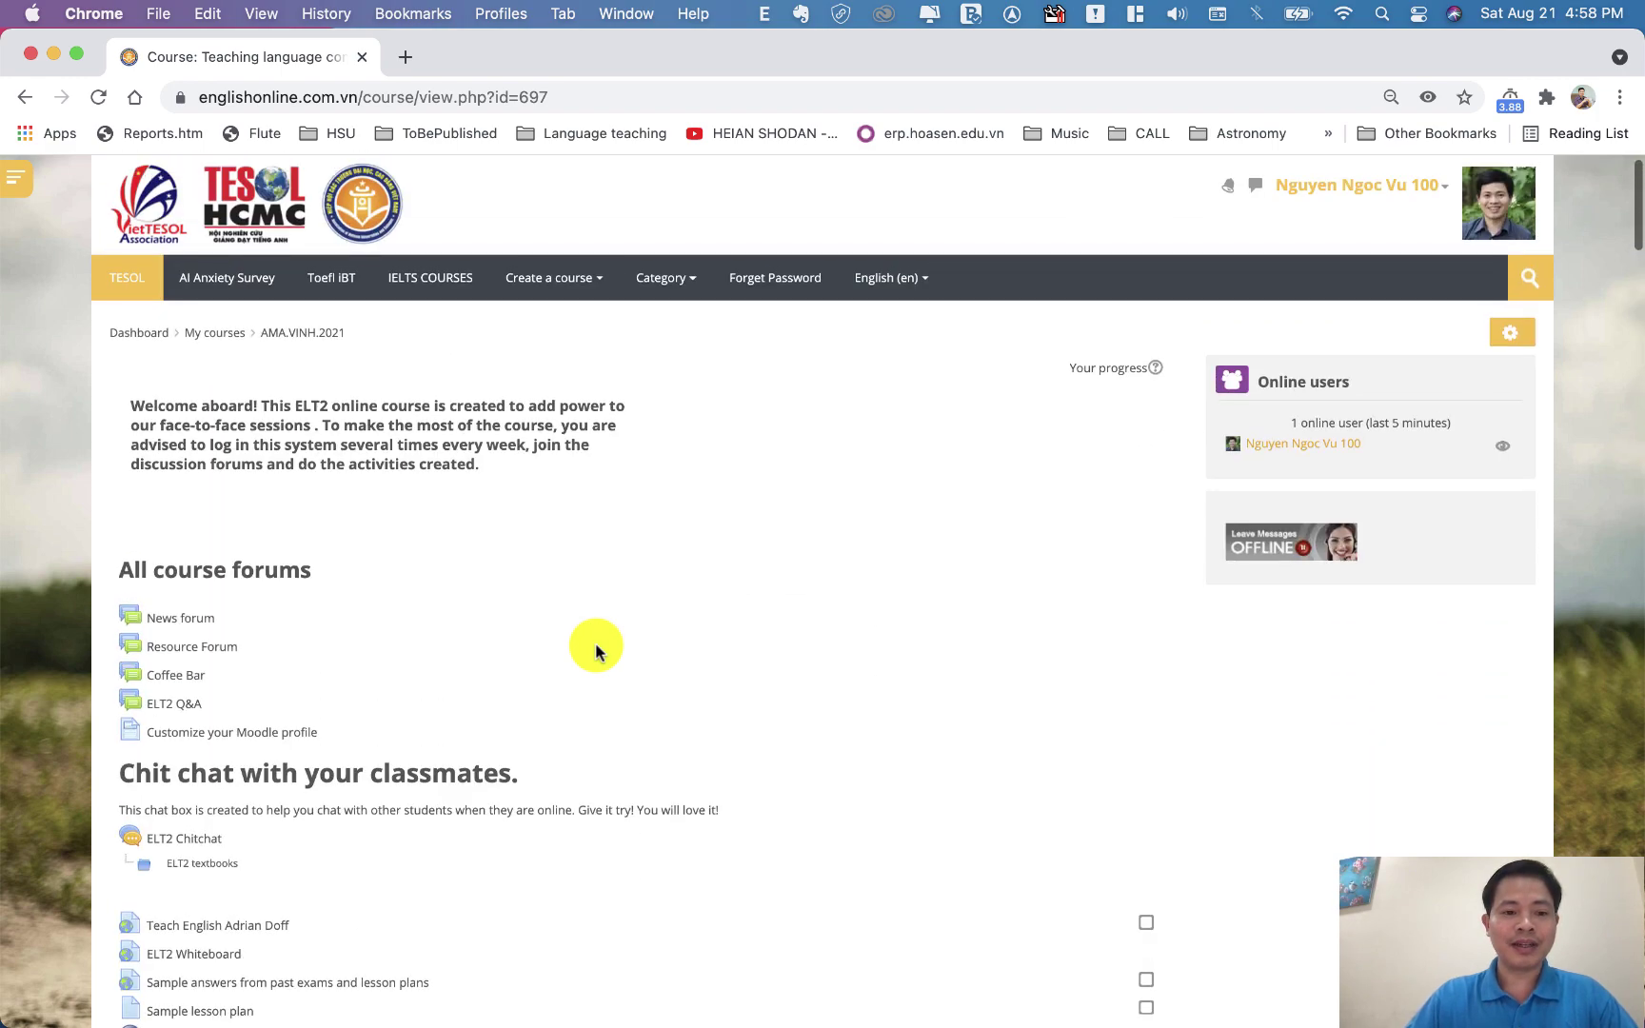
pyautogui.scroll(-3, 595, 649)
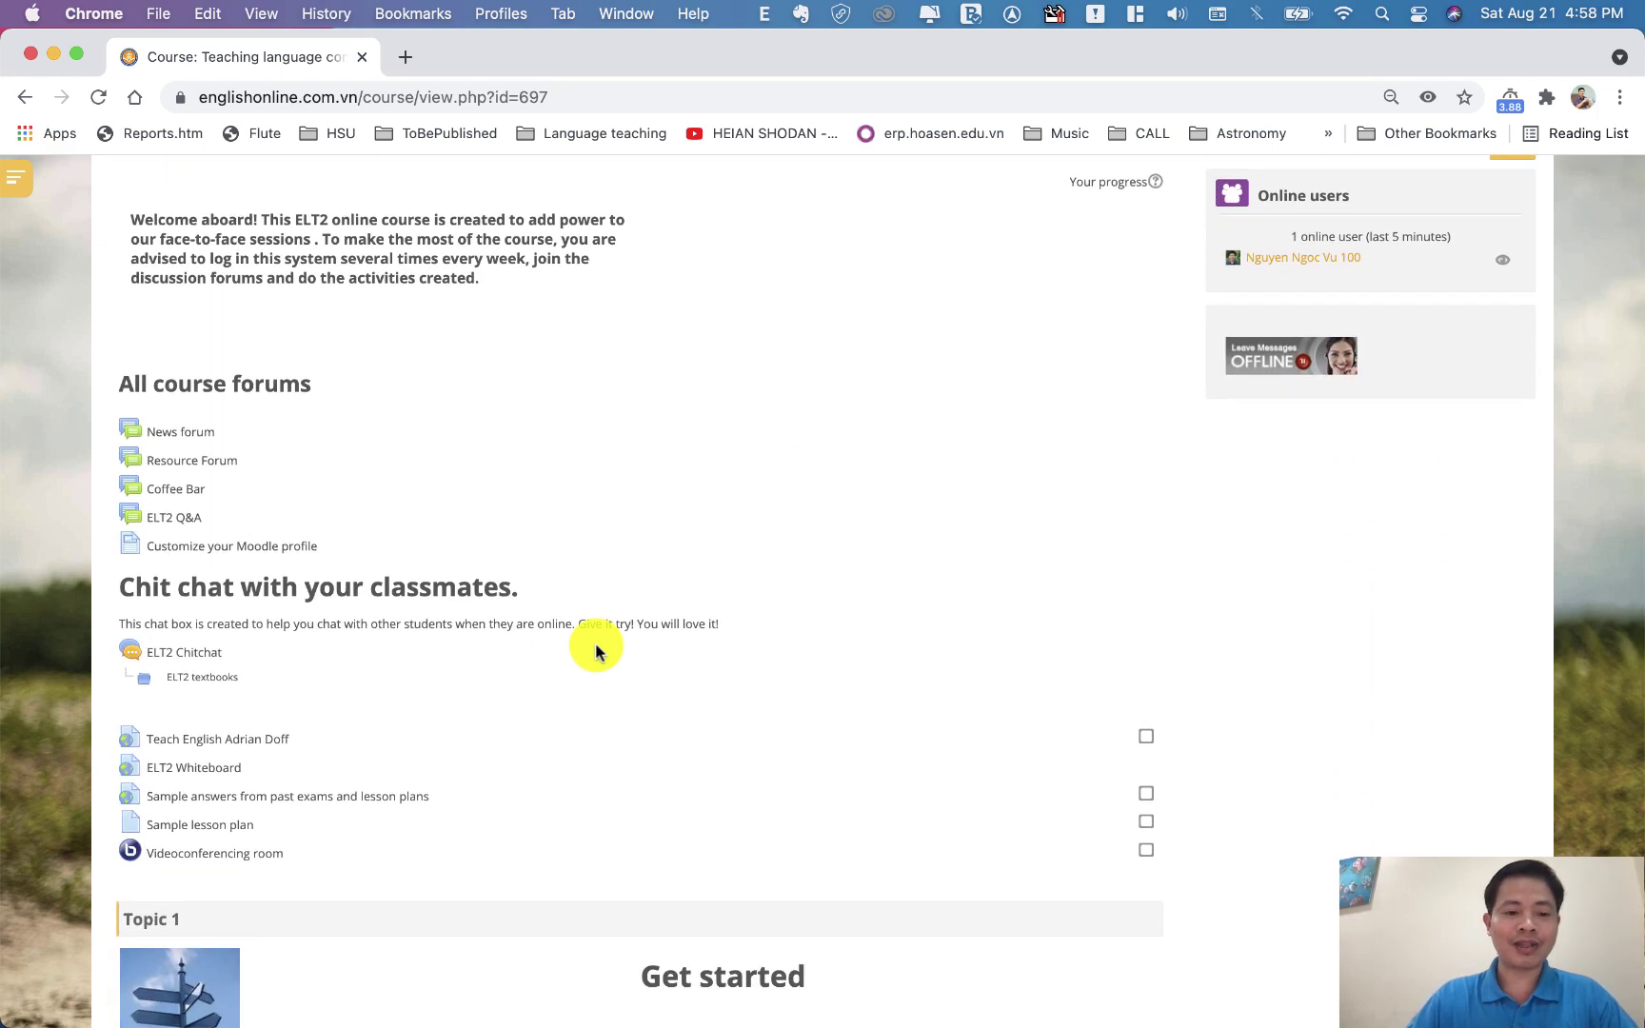
pyautogui.scroll(-5, 594, 649)
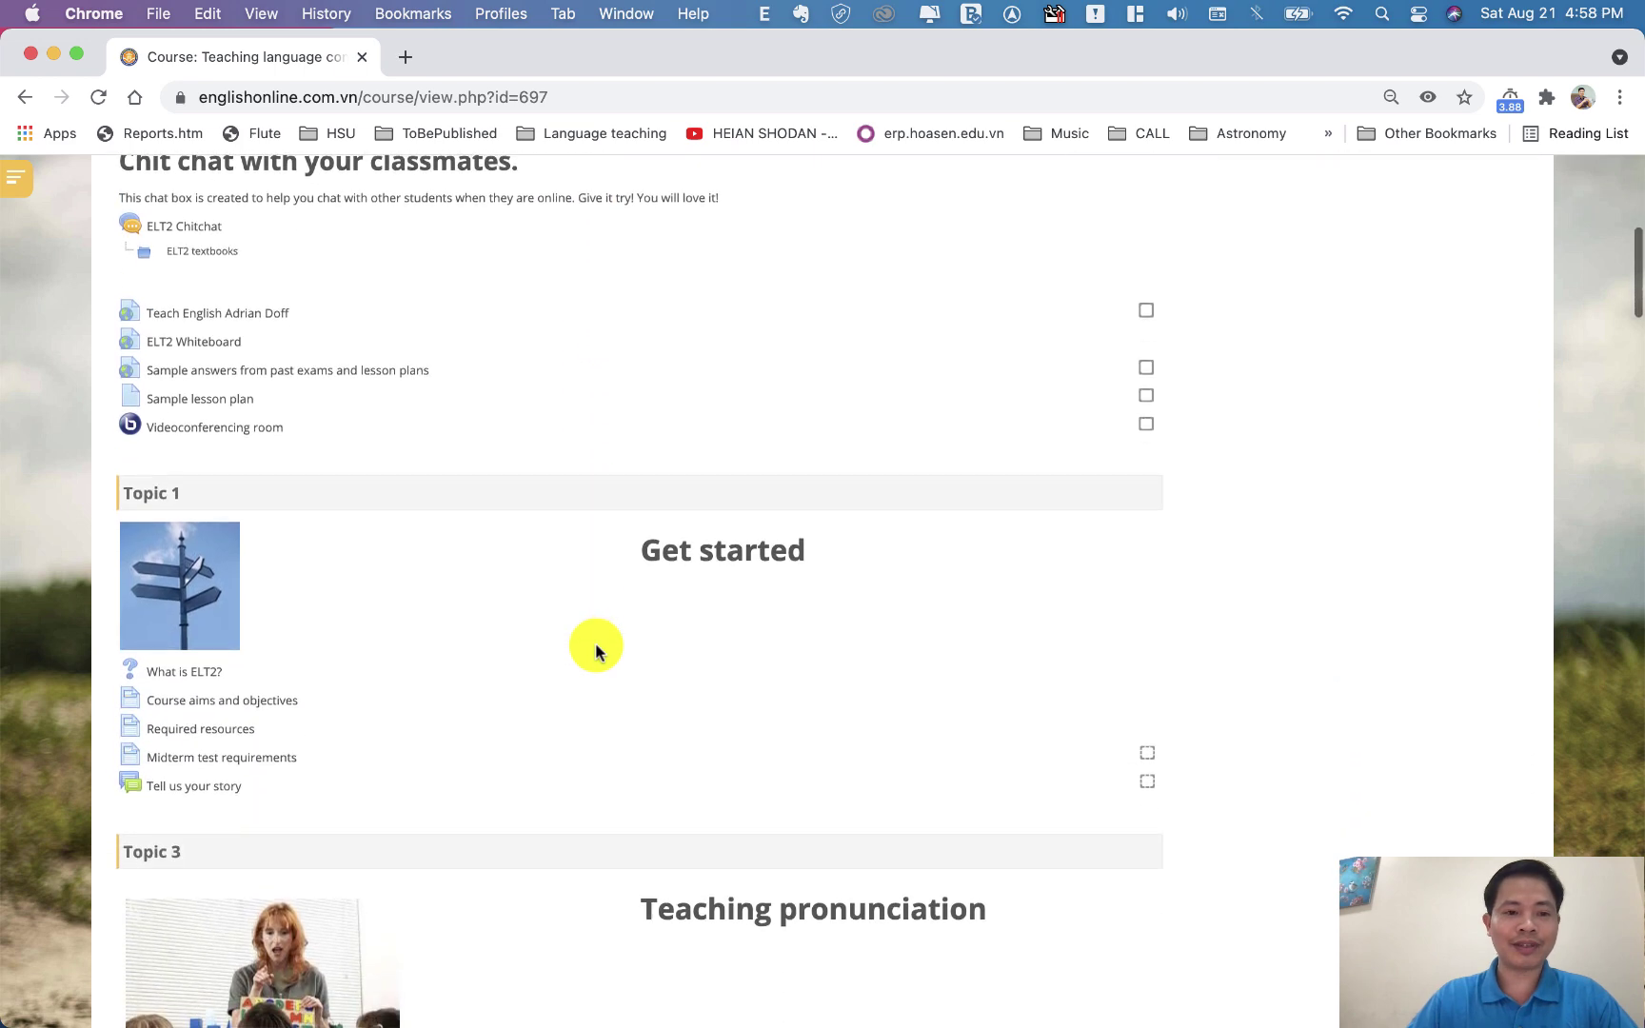
pyautogui.scroll(4, 595, 650)
pyautogui.scroll(-5, 595, 649)
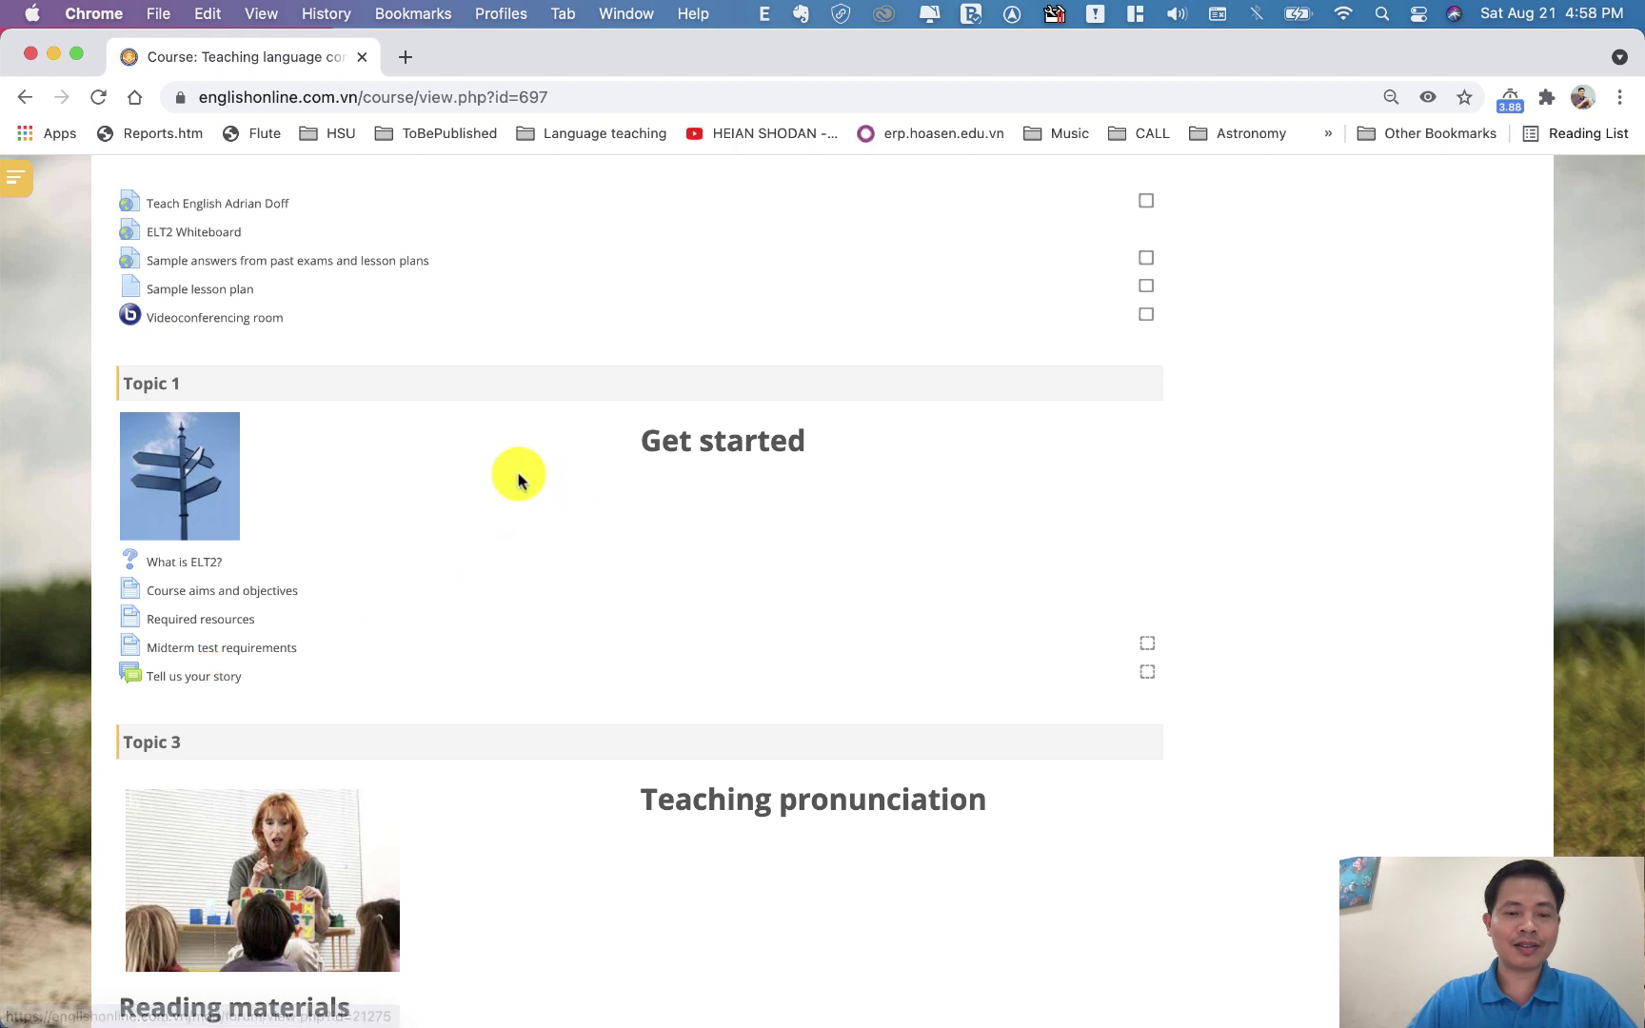
pyautogui.click(215, 683)
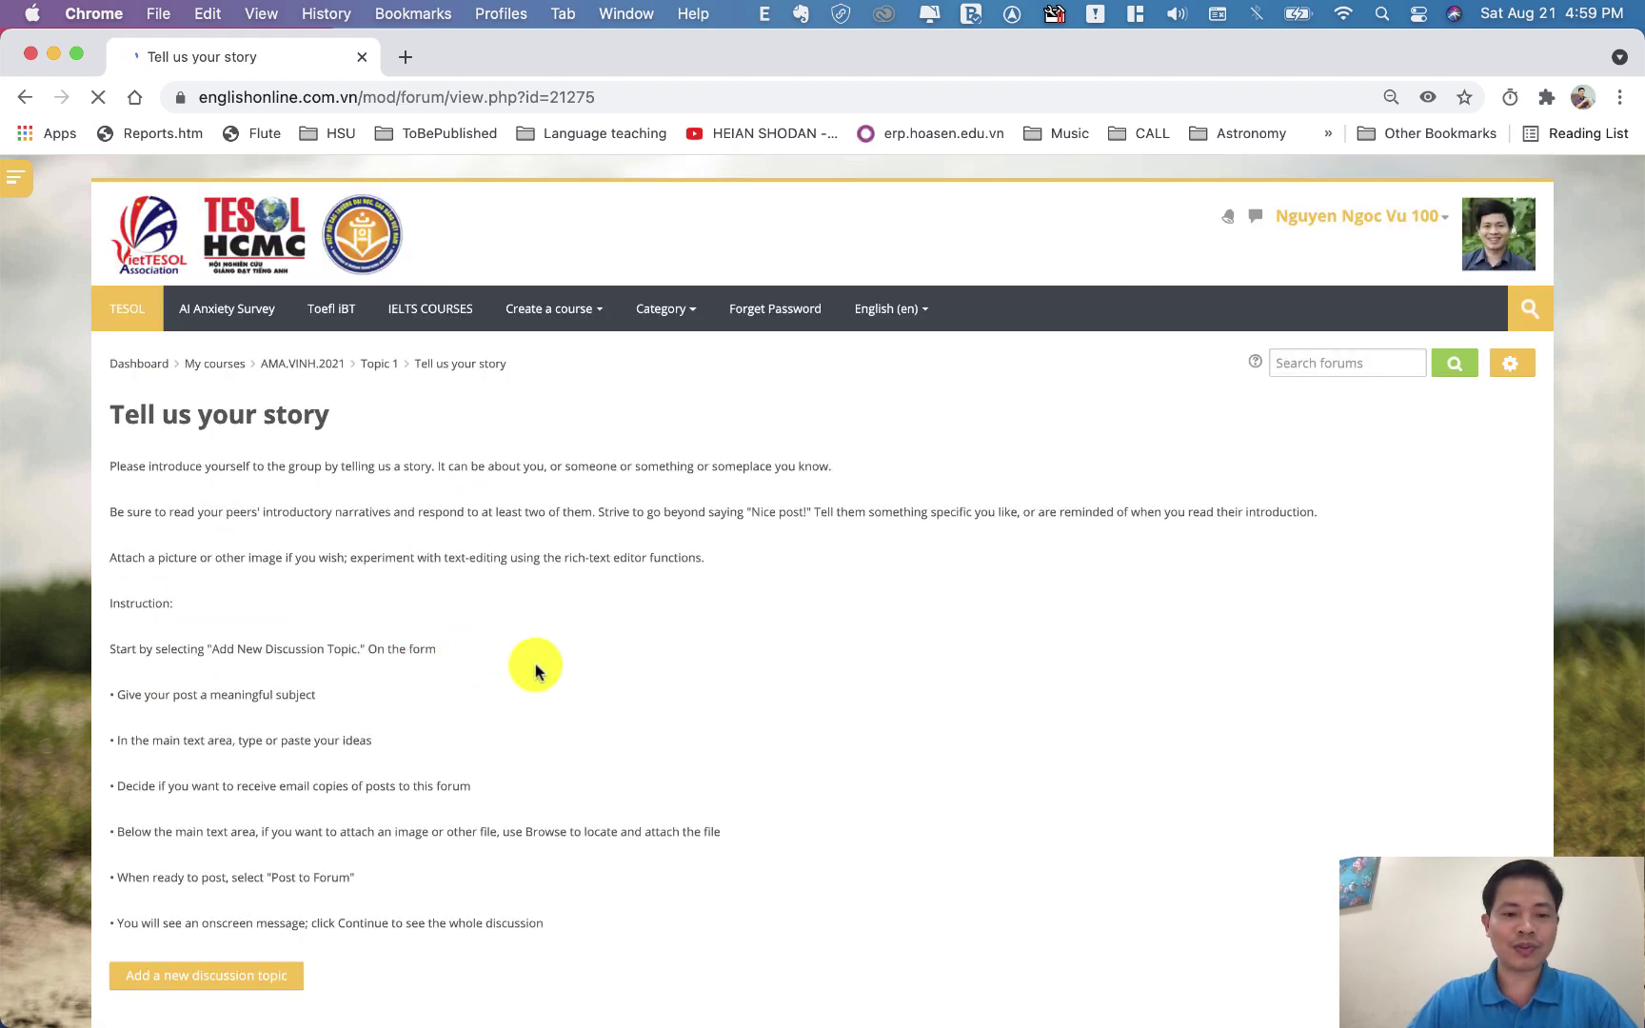
pyautogui.scroll(-3, 544, 676)
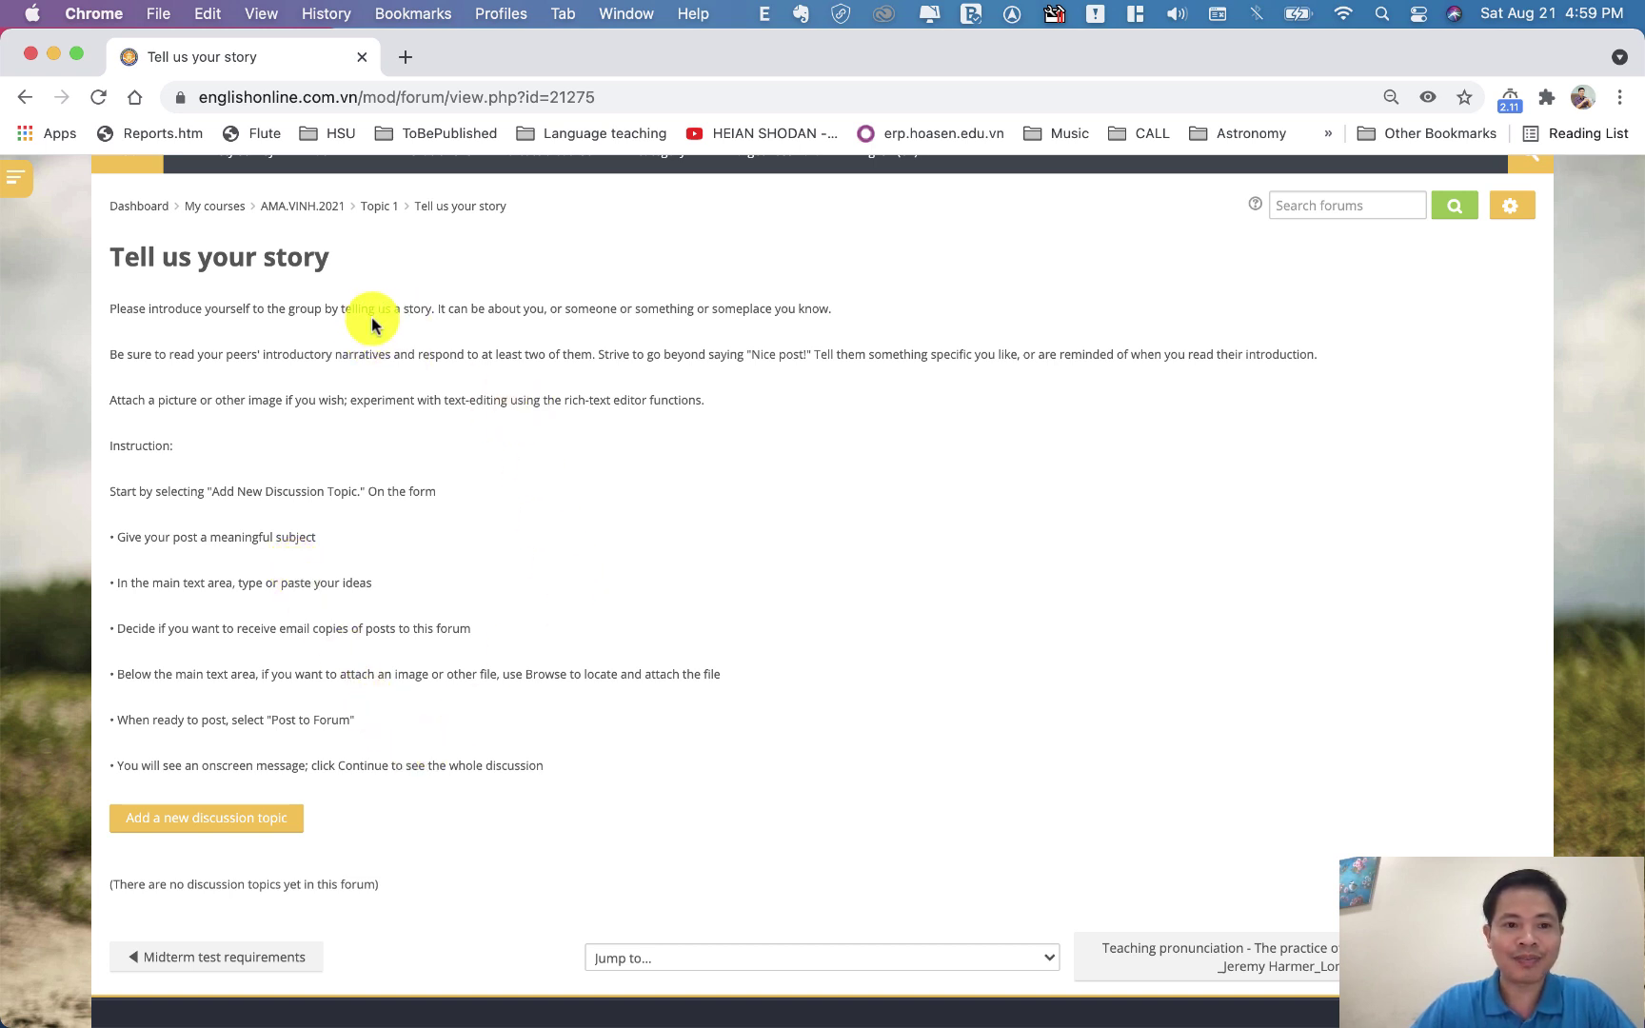
pyautogui.moveTo(119, 309); pyautogui.dragTo(844, 317)
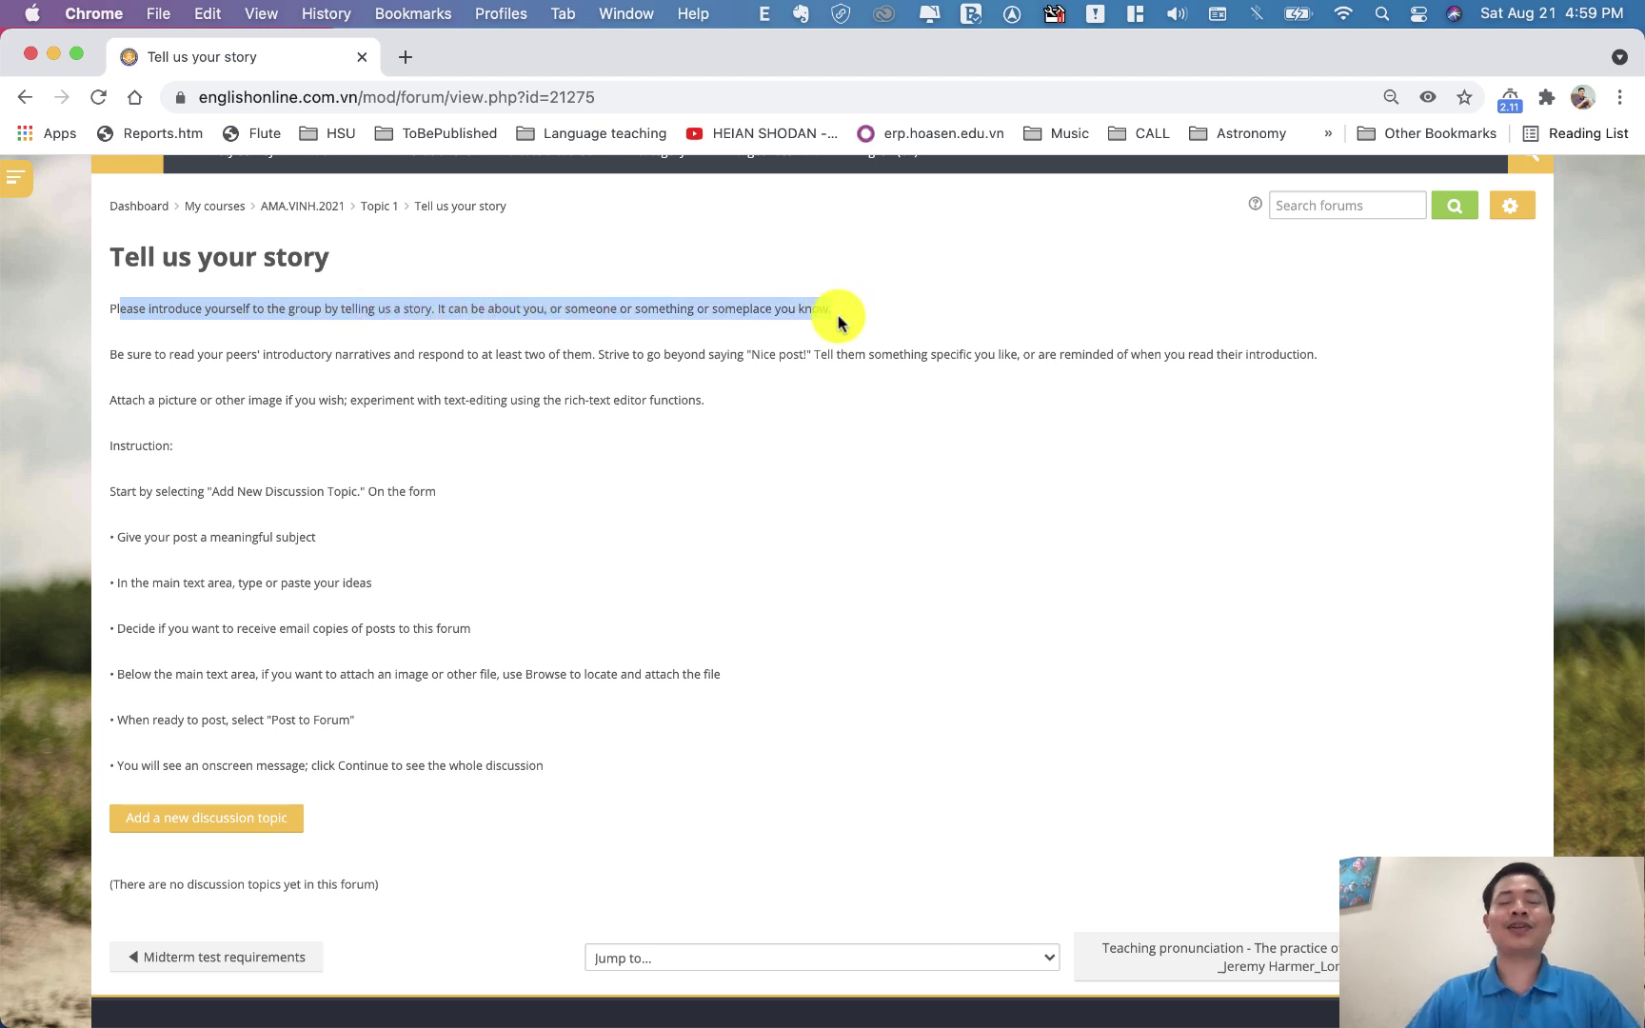